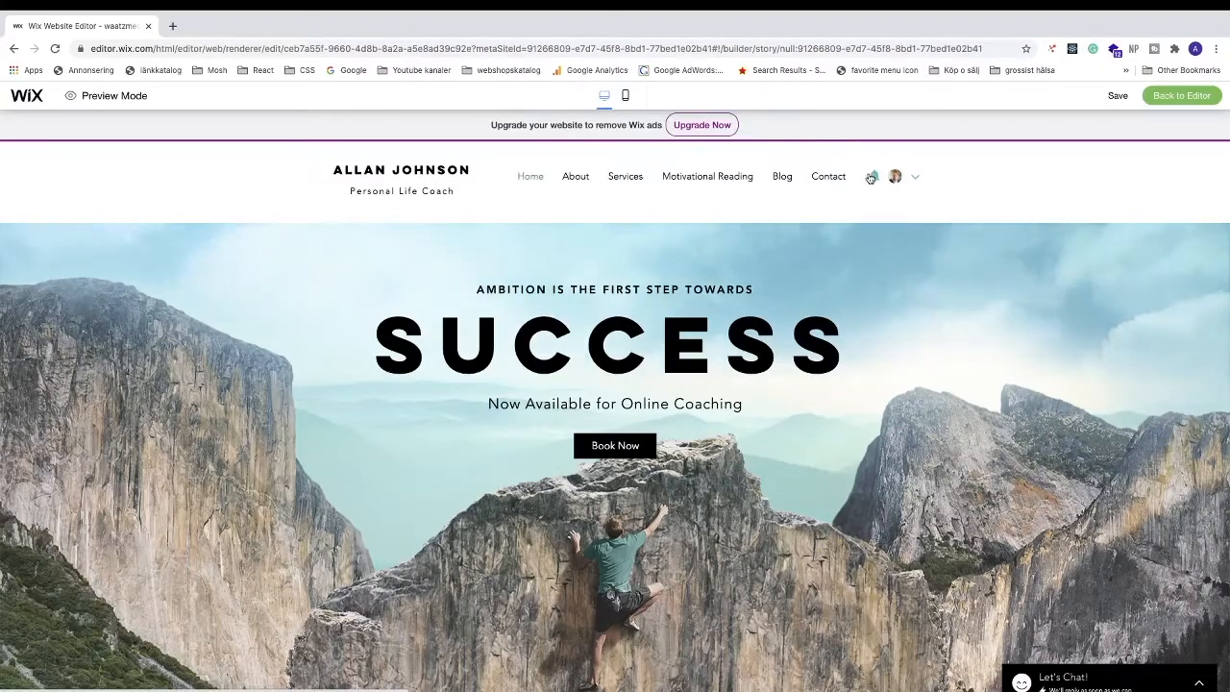
Test the About and Services links of the site's navigation menu in the preview
click(576, 181)
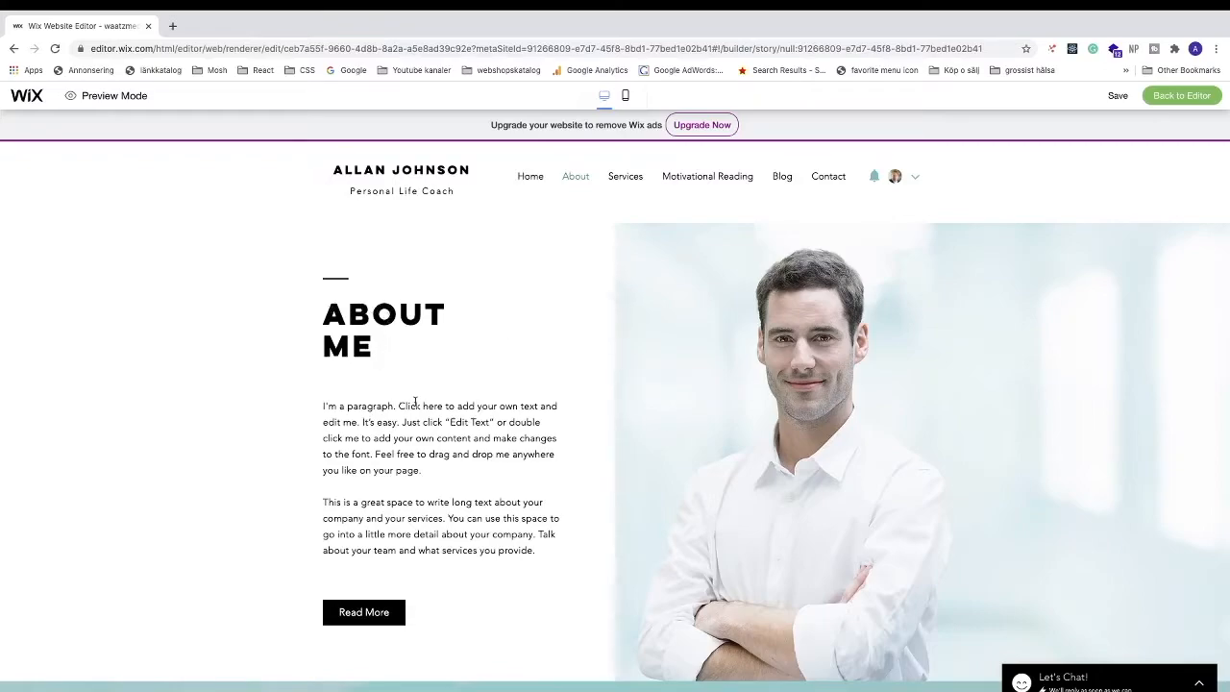
scroll(416, 404, up, 8)
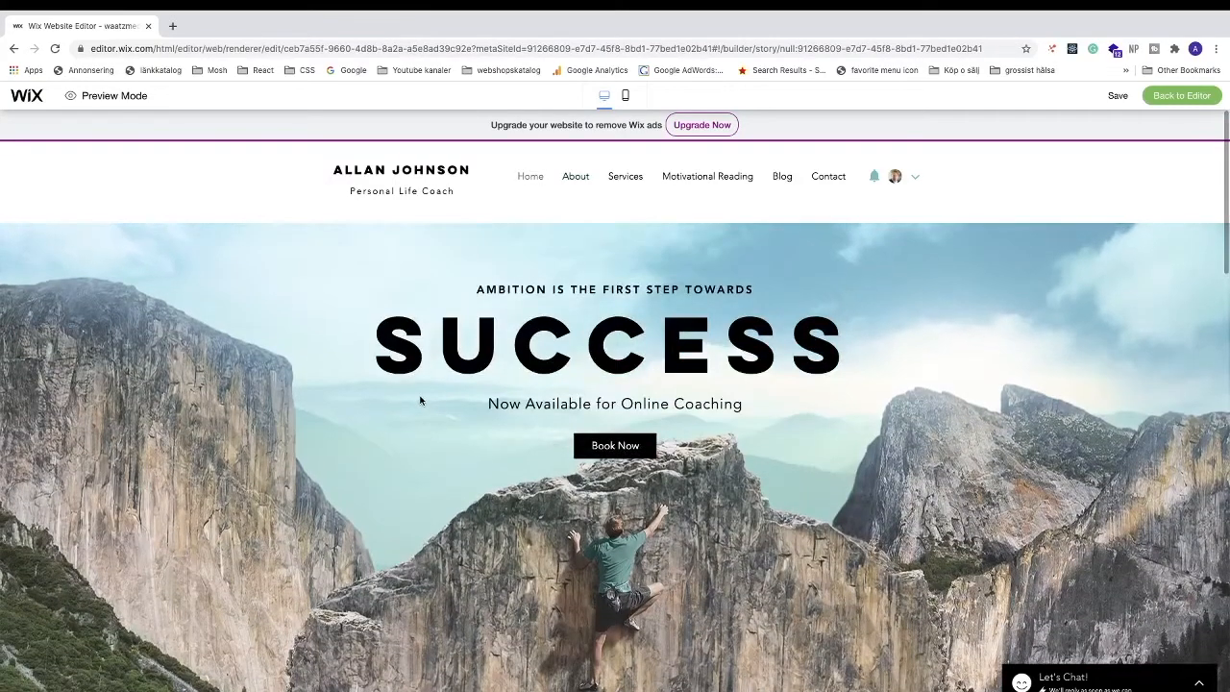
click(622, 179)
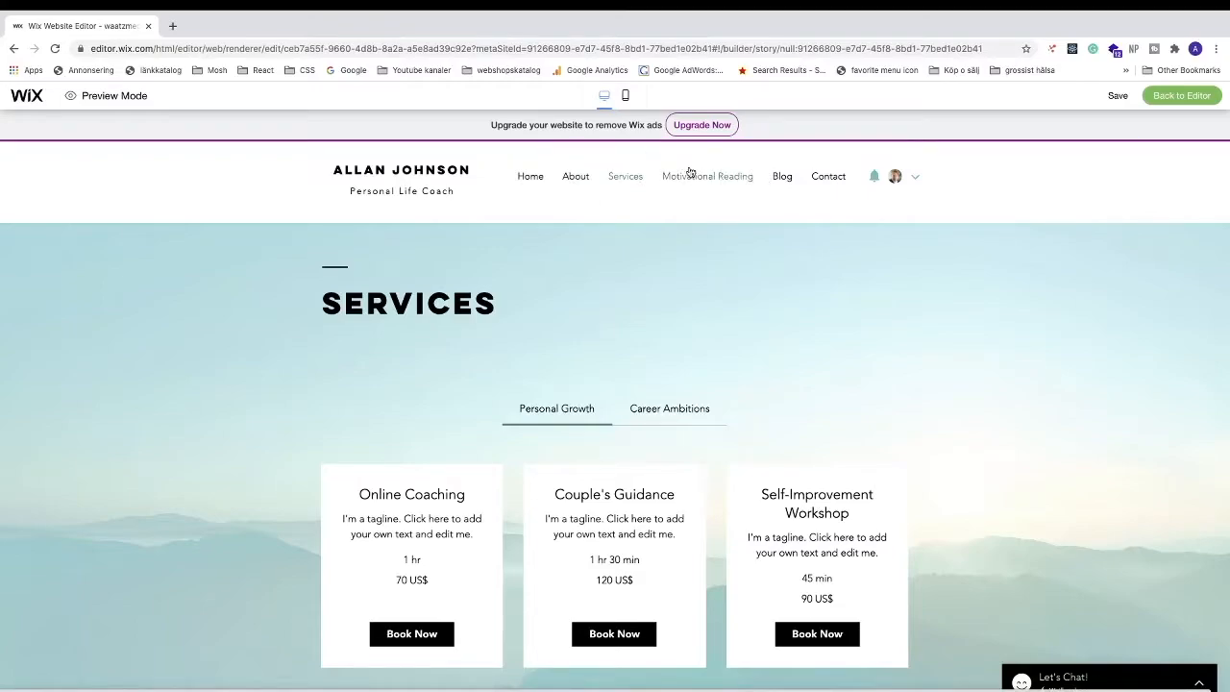
Return from the preview to the editor and switch to the Home page
click(1171, 98)
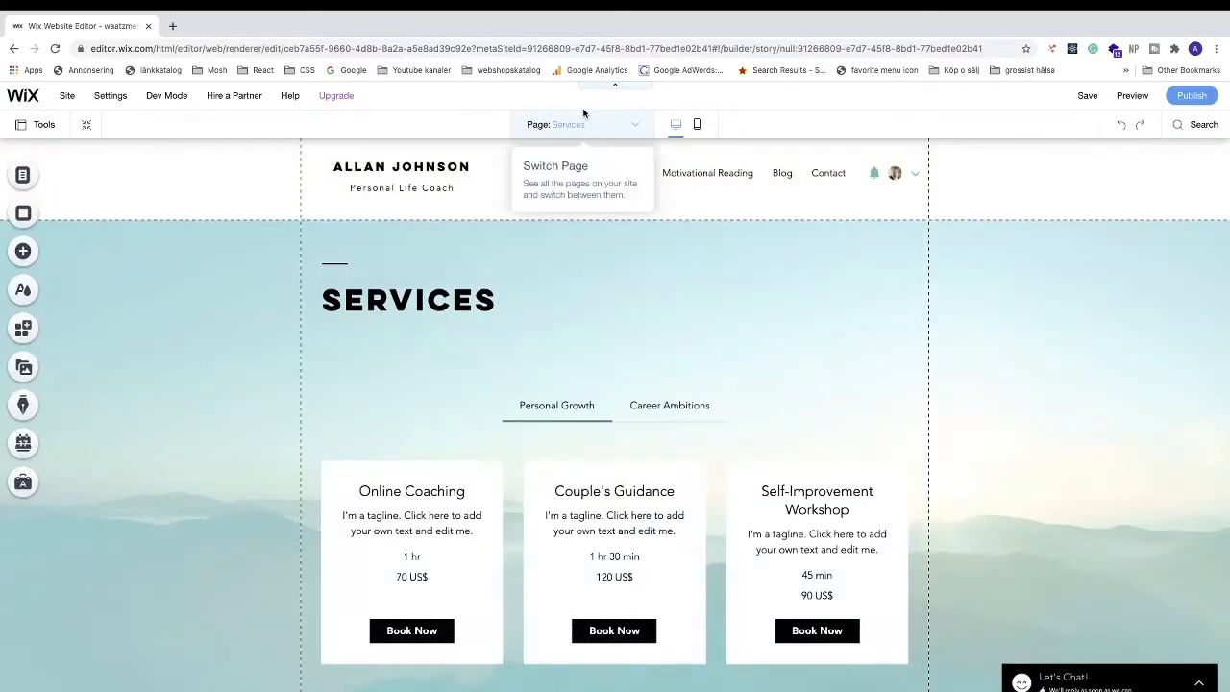
click(637, 126)
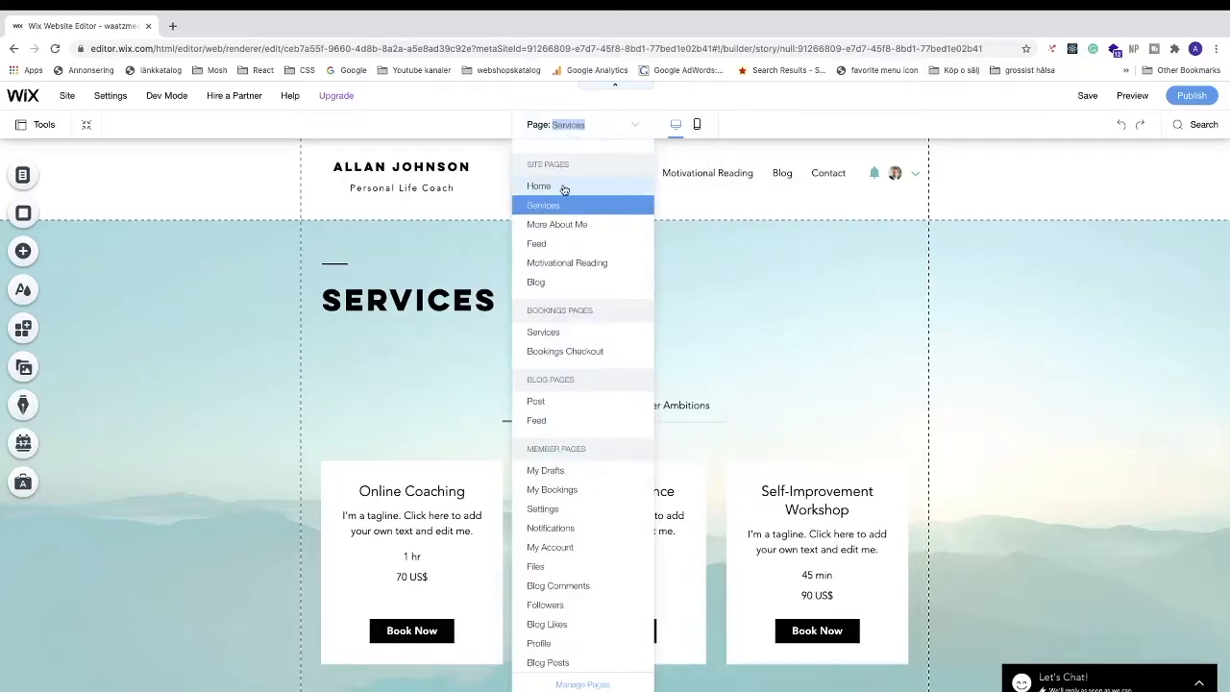
click(539, 187)
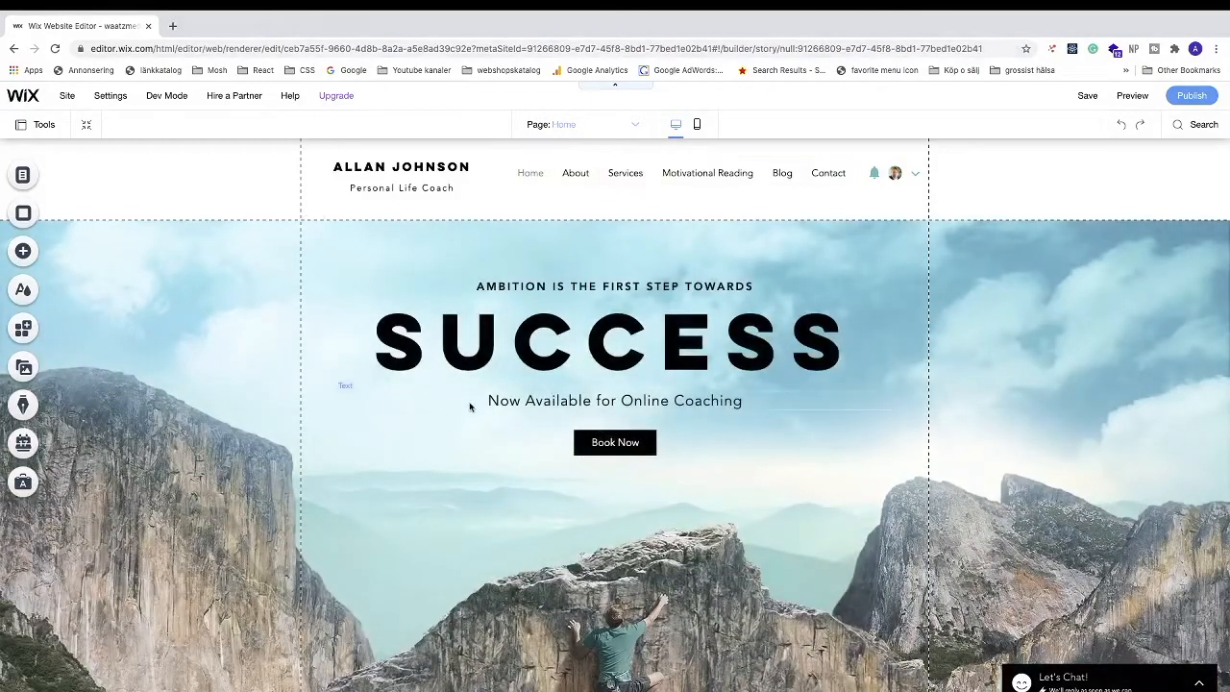
scroll(471, 409, down, 4)
scroll(471, 409, up, 5)
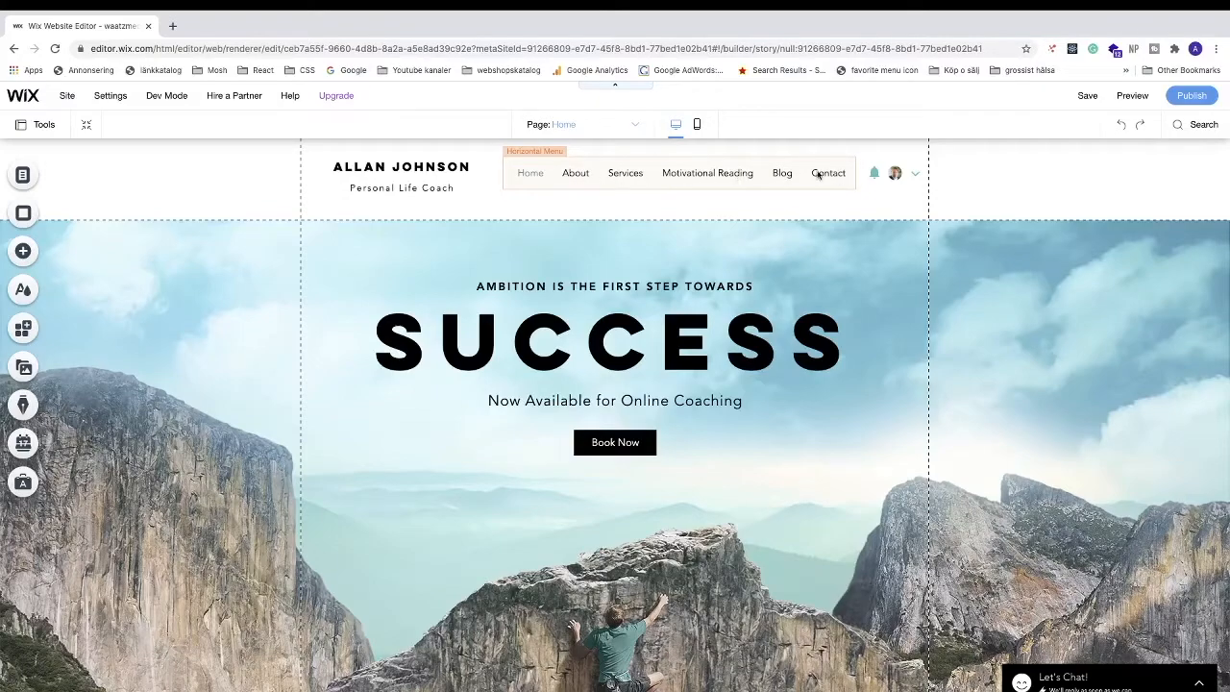
Delete the About anchor link from the horizontal menu's site menu list
click(550, 172)
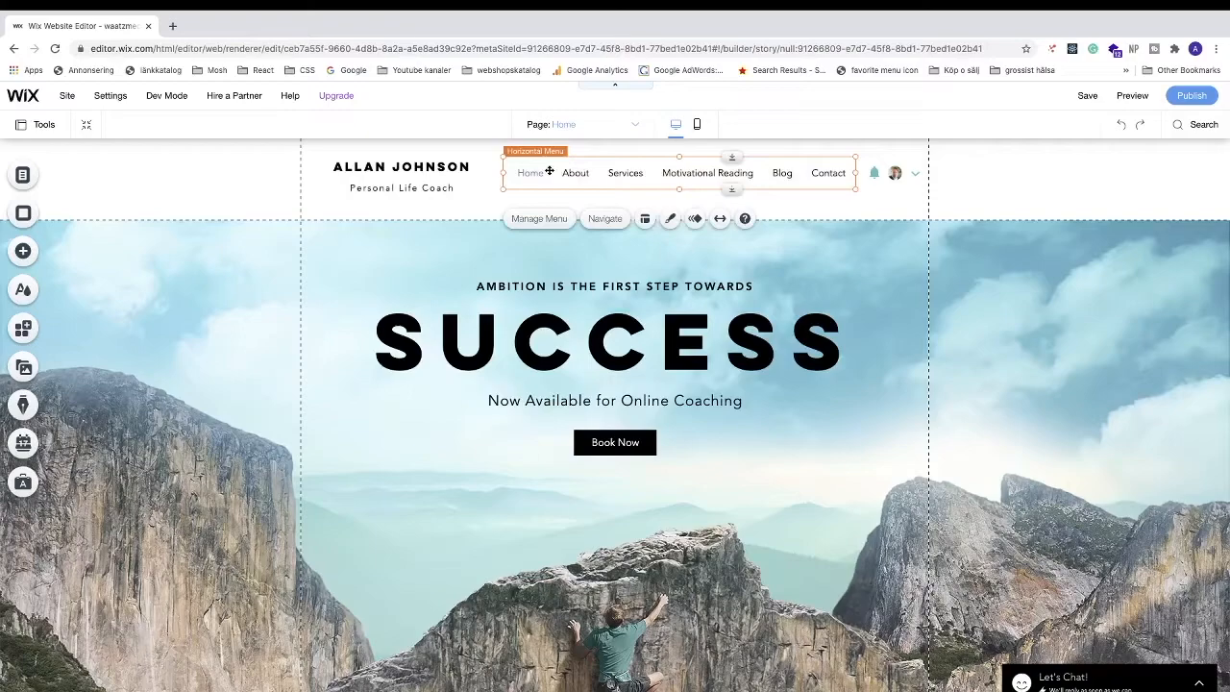
click(546, 221)
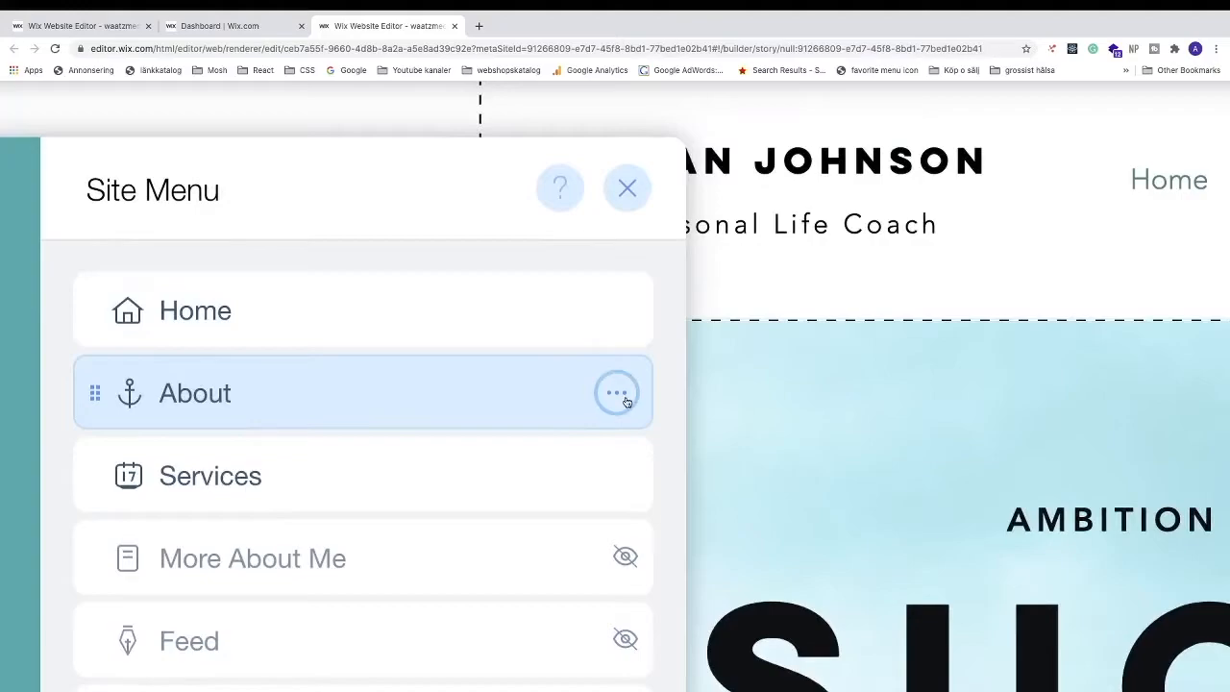
click(616, 394)
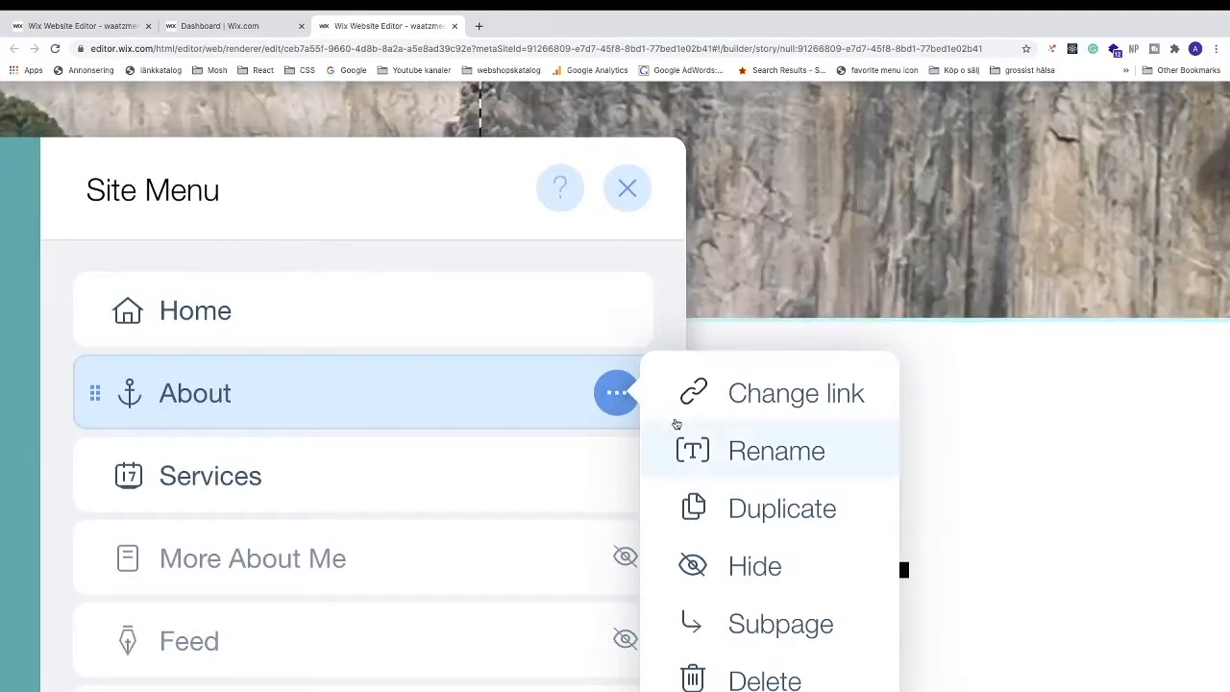
scroll(798, 466, down, 2)
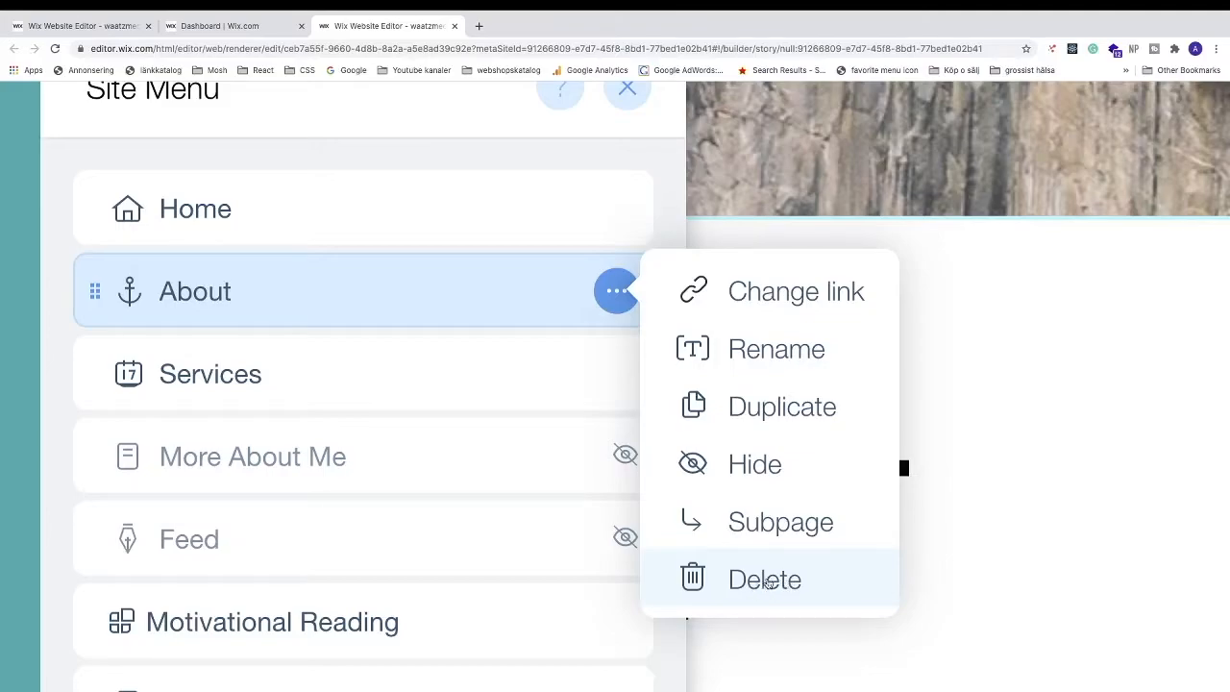
click(761, 581)
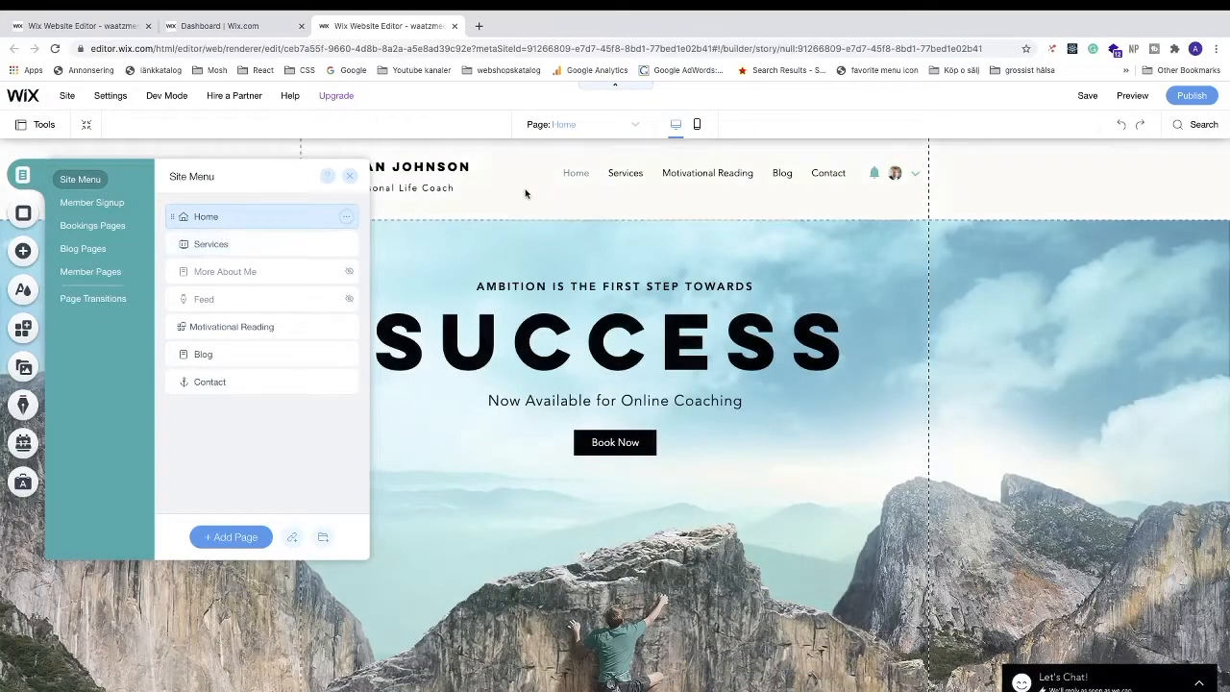
click(606, 172)
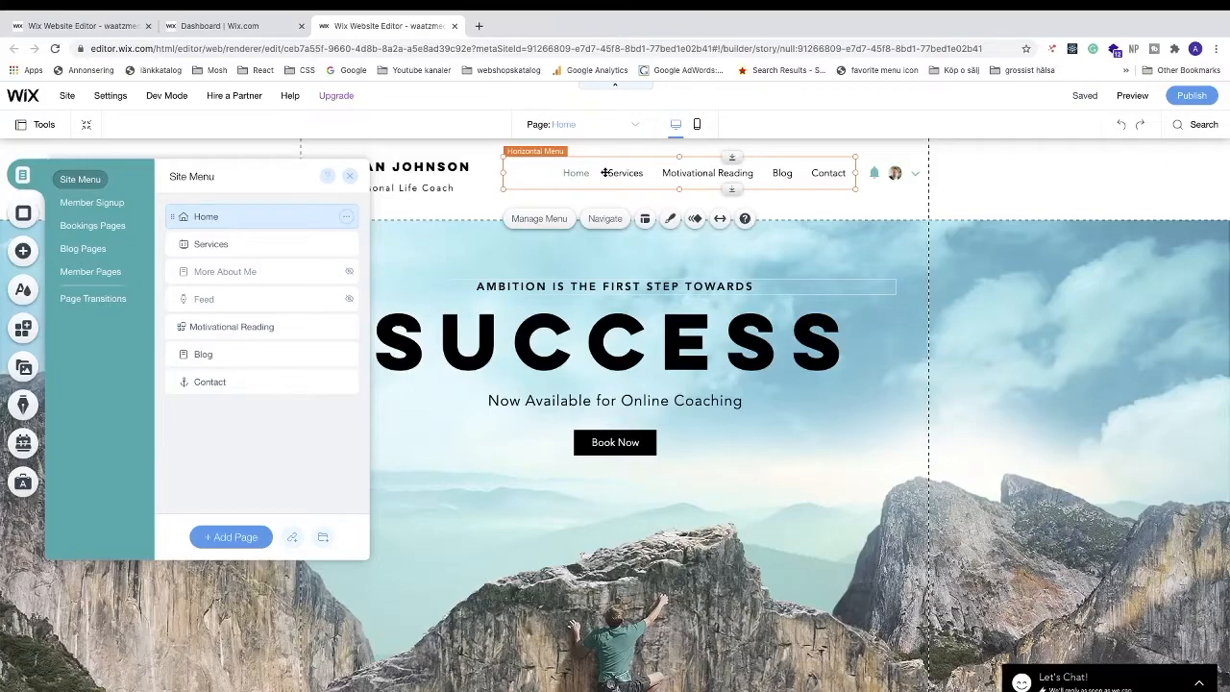
Delete the existing About anchor above the About Me section of the Home page
scroll(607, 240, down, 10)
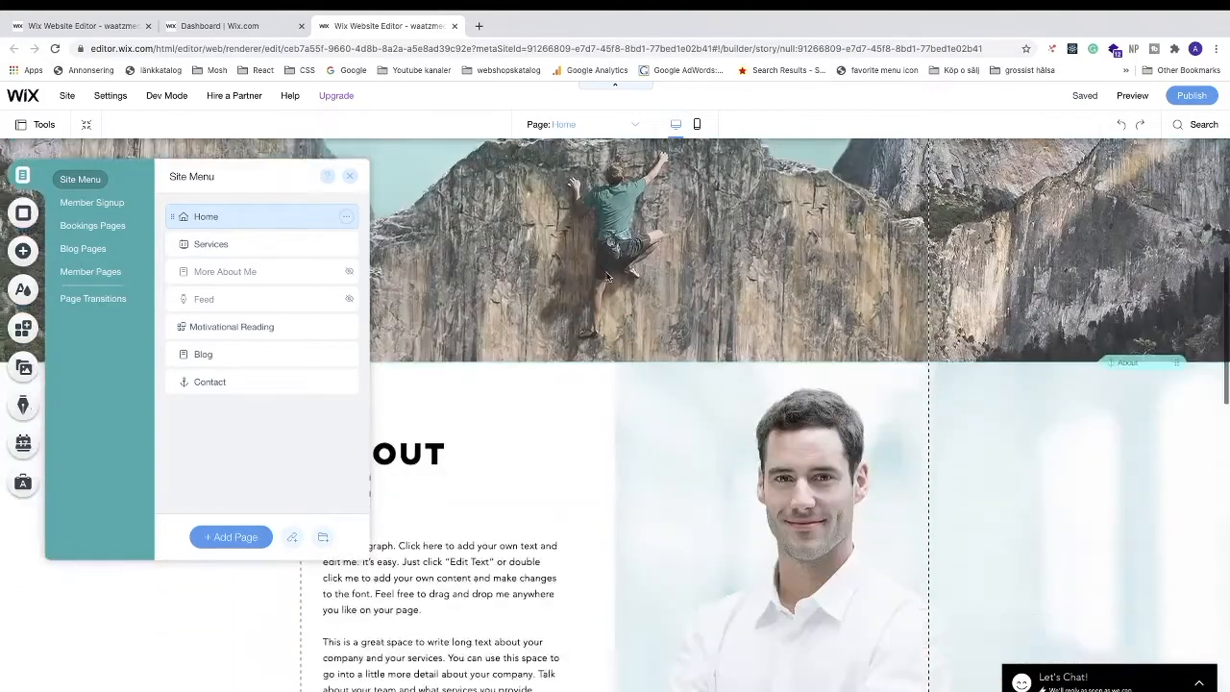
scroll(607, 279, up, 1)
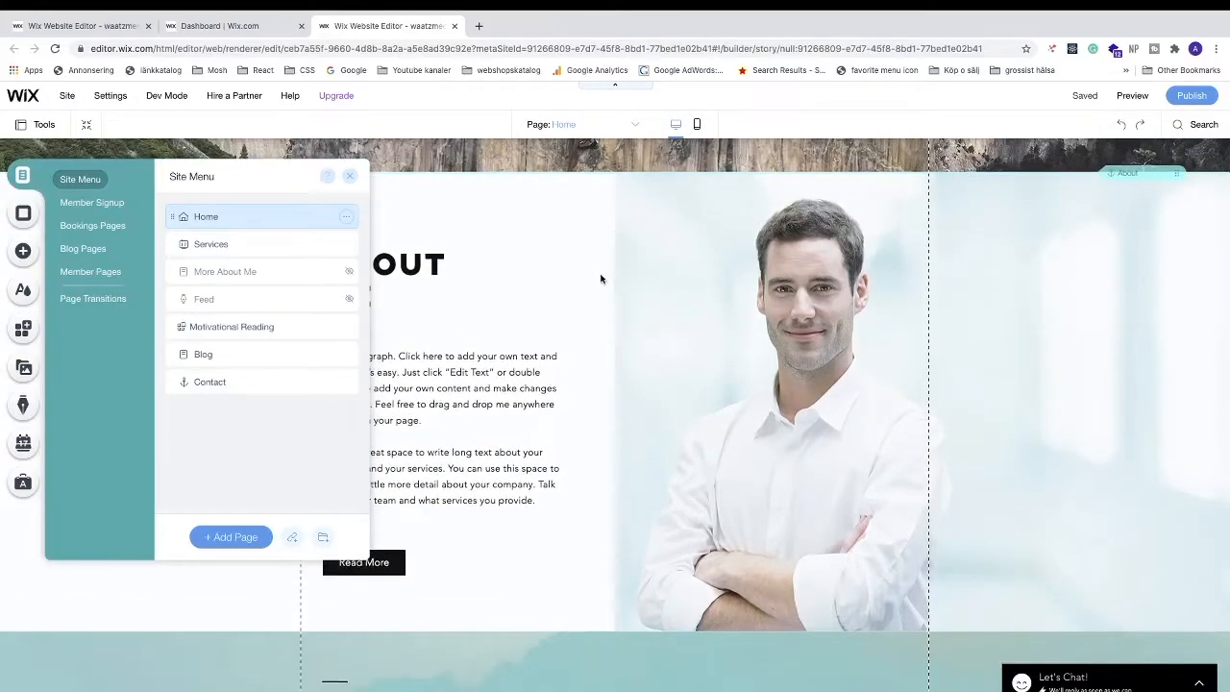
scroll(600, 279, up, 1)
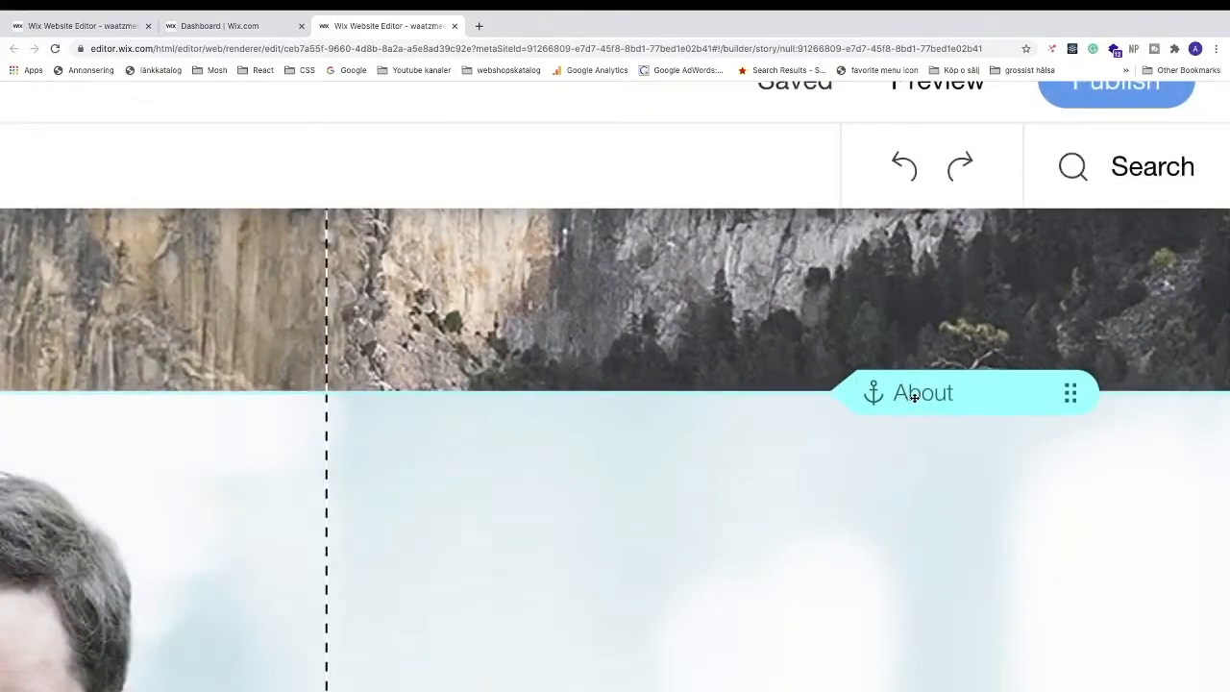
right_click(911, 393)
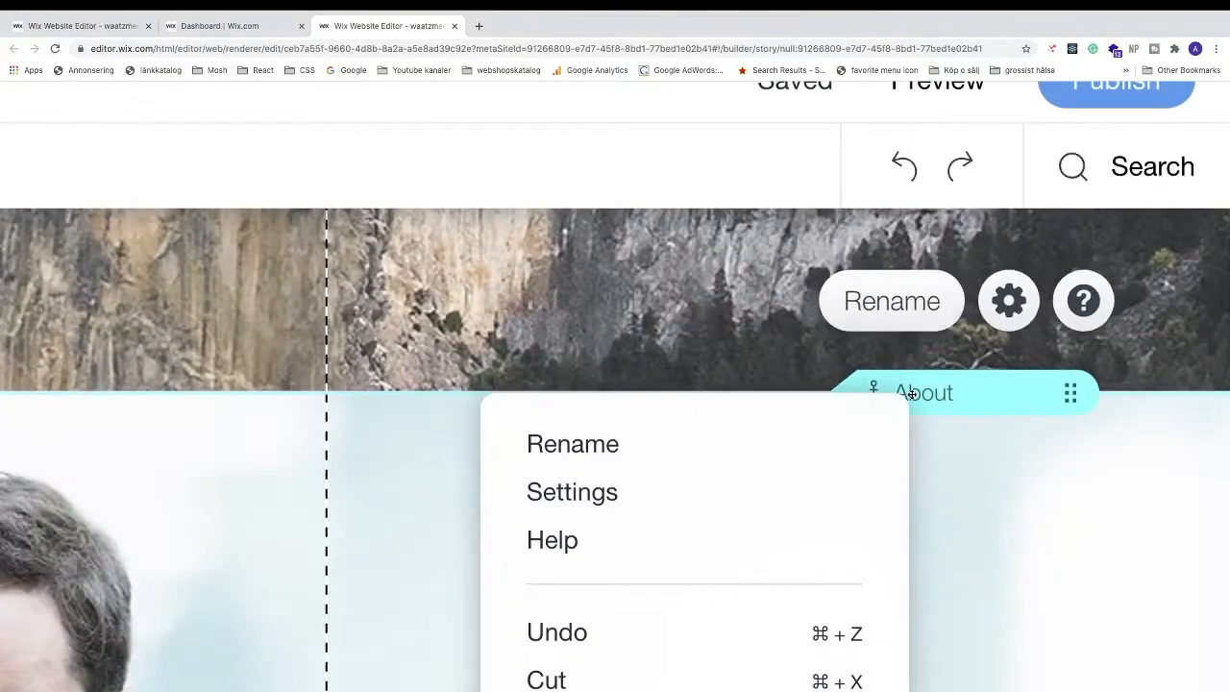
scroll(839, 424, down, 5)
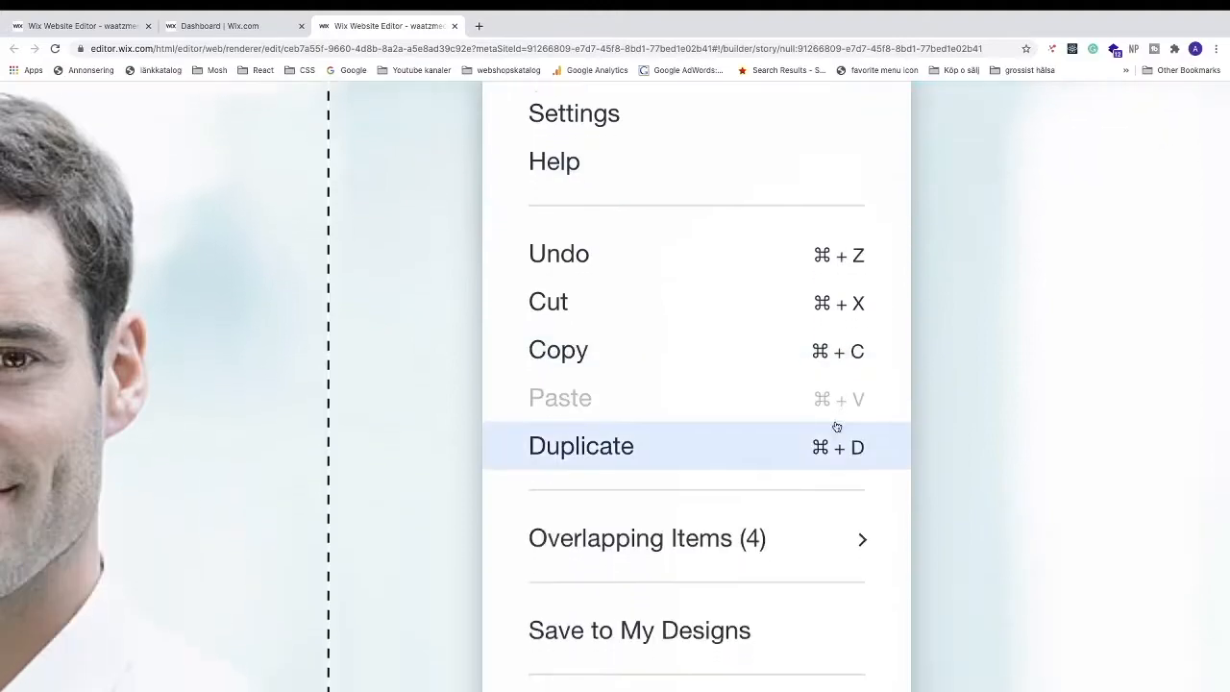
click(640, 548)
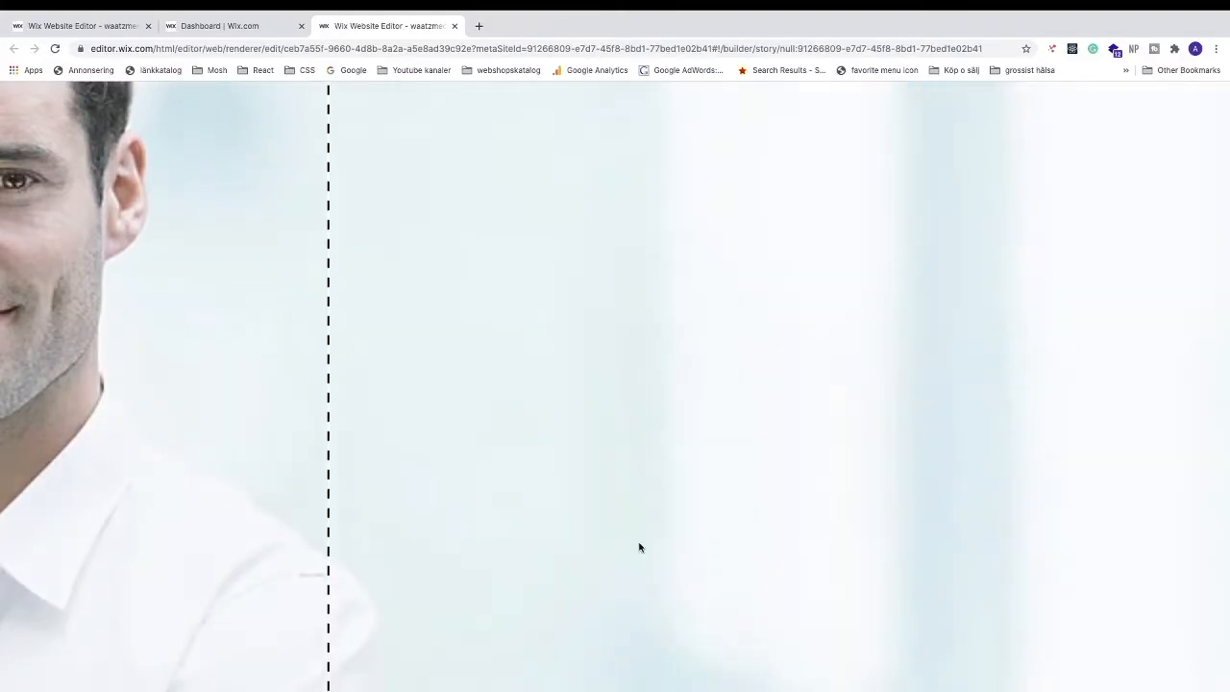
scroll(660, 522, up, 5)
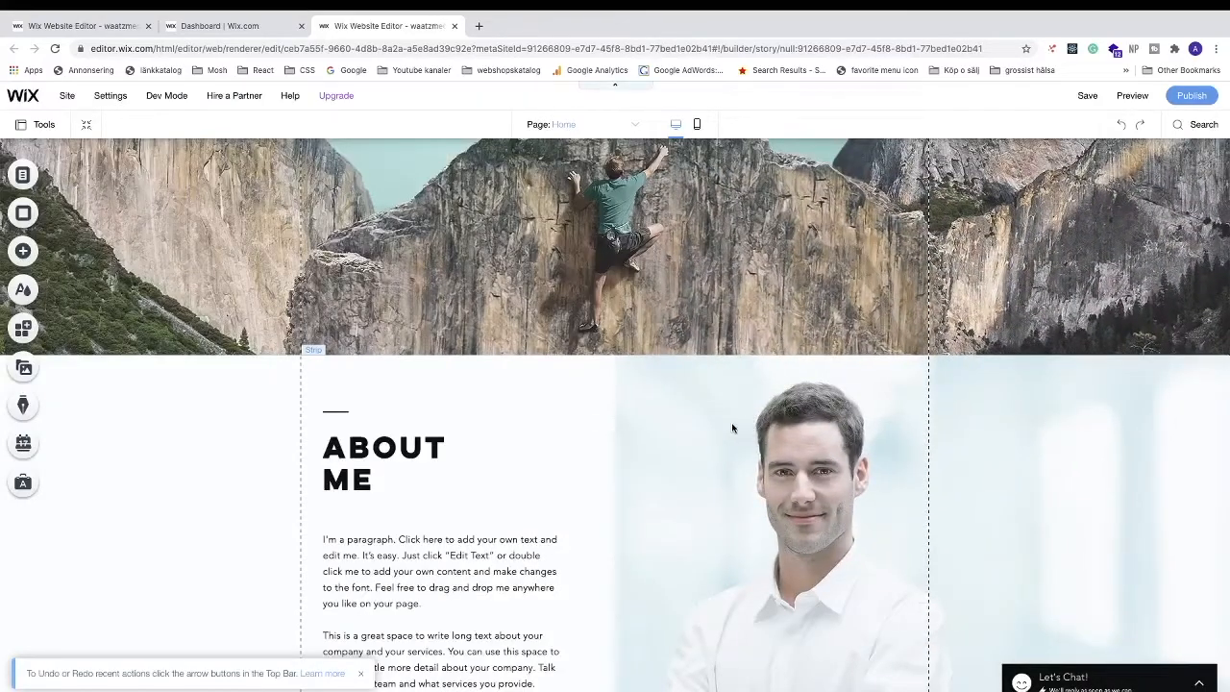
Add a new anchor at the upper edge of the About Me section and permanently dismiss the Adding Anchors tip
scroll(659, 413, up, 8)
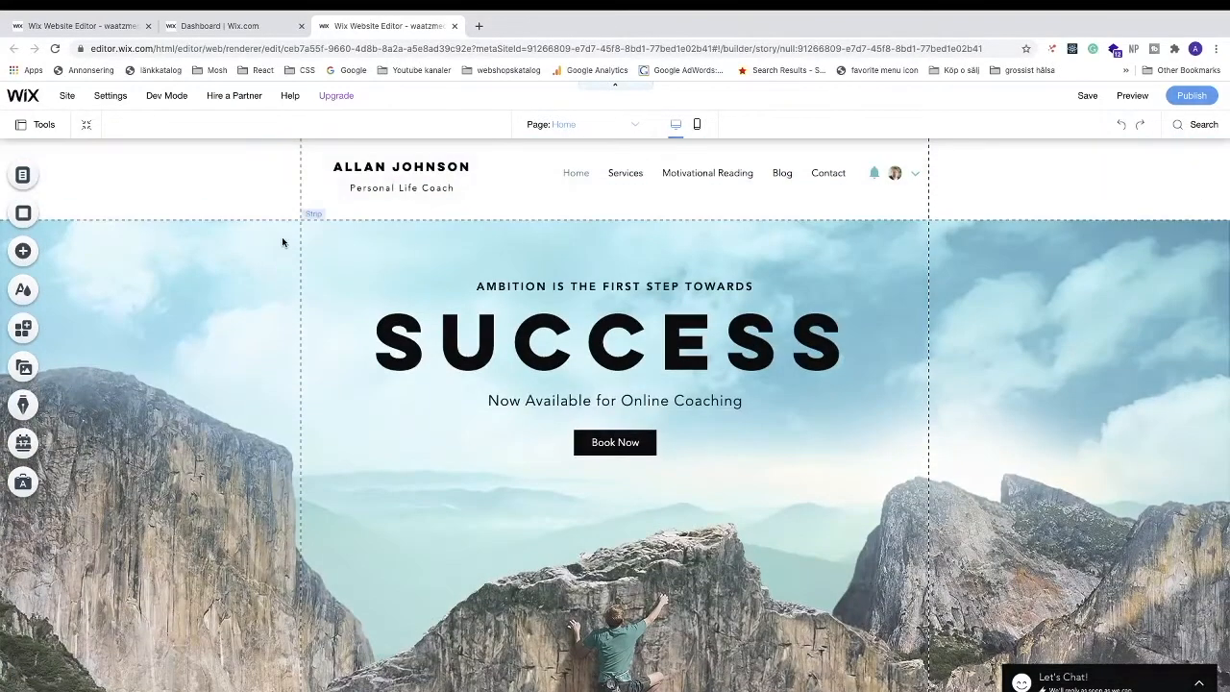
click(21, 253)
mouse_move(75, 248)
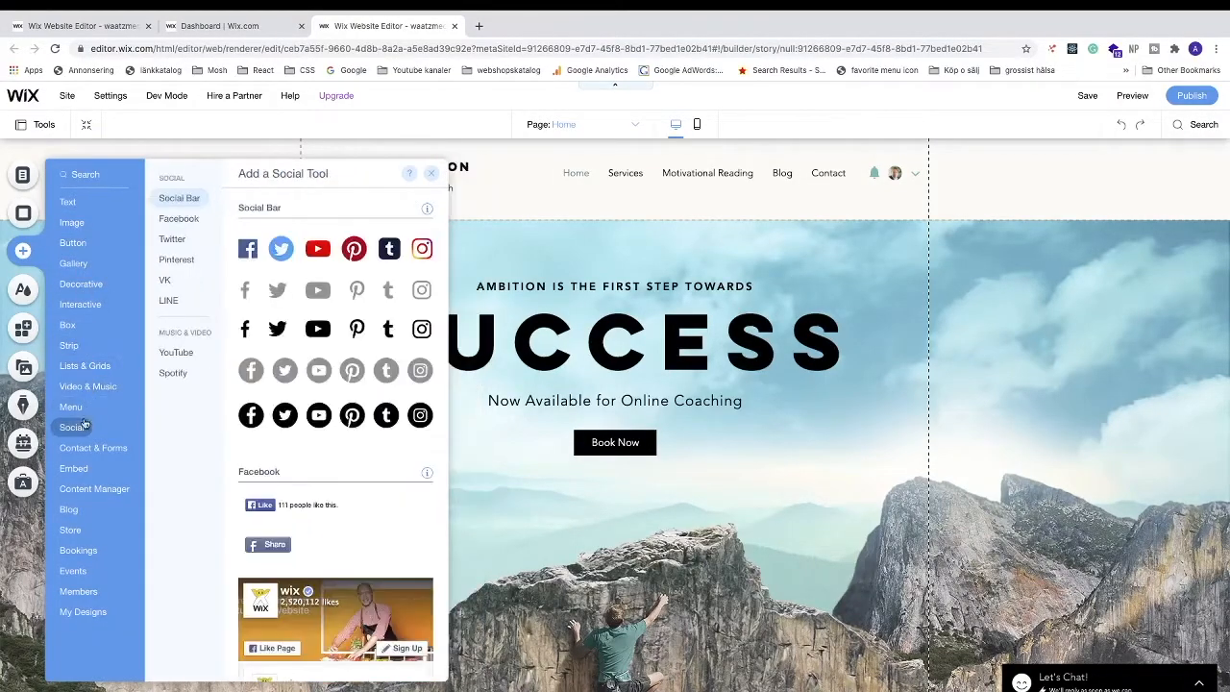
mouse_move(79, 410)
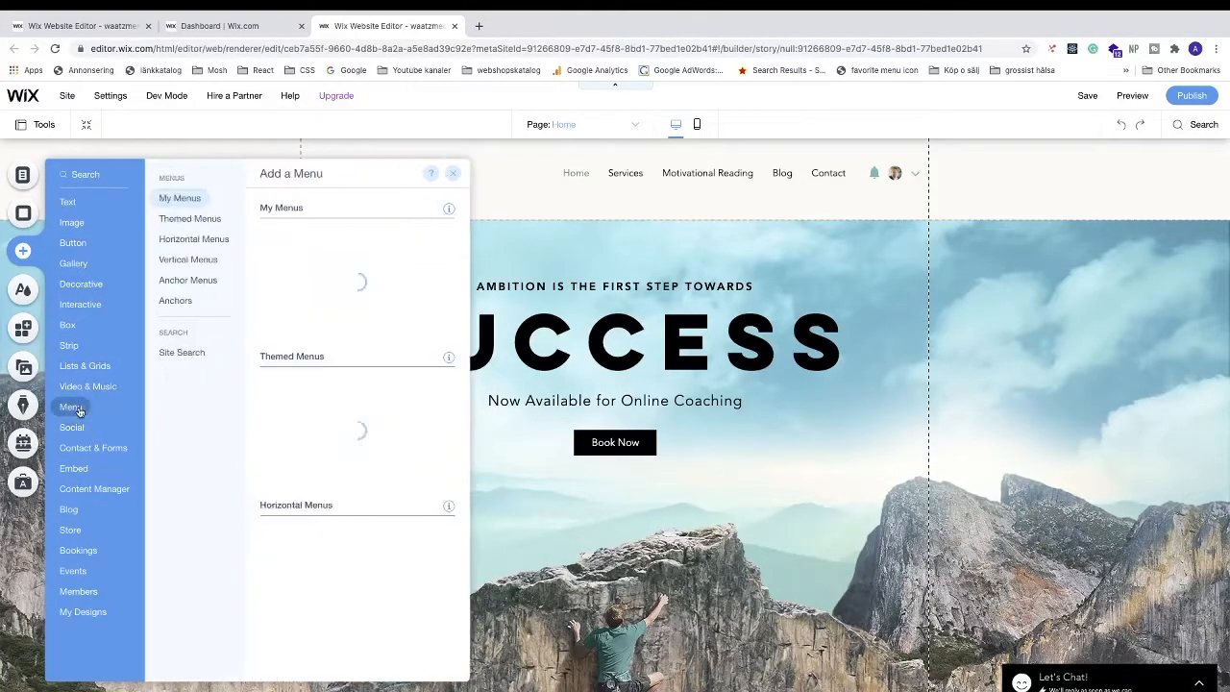
click(176, 304)
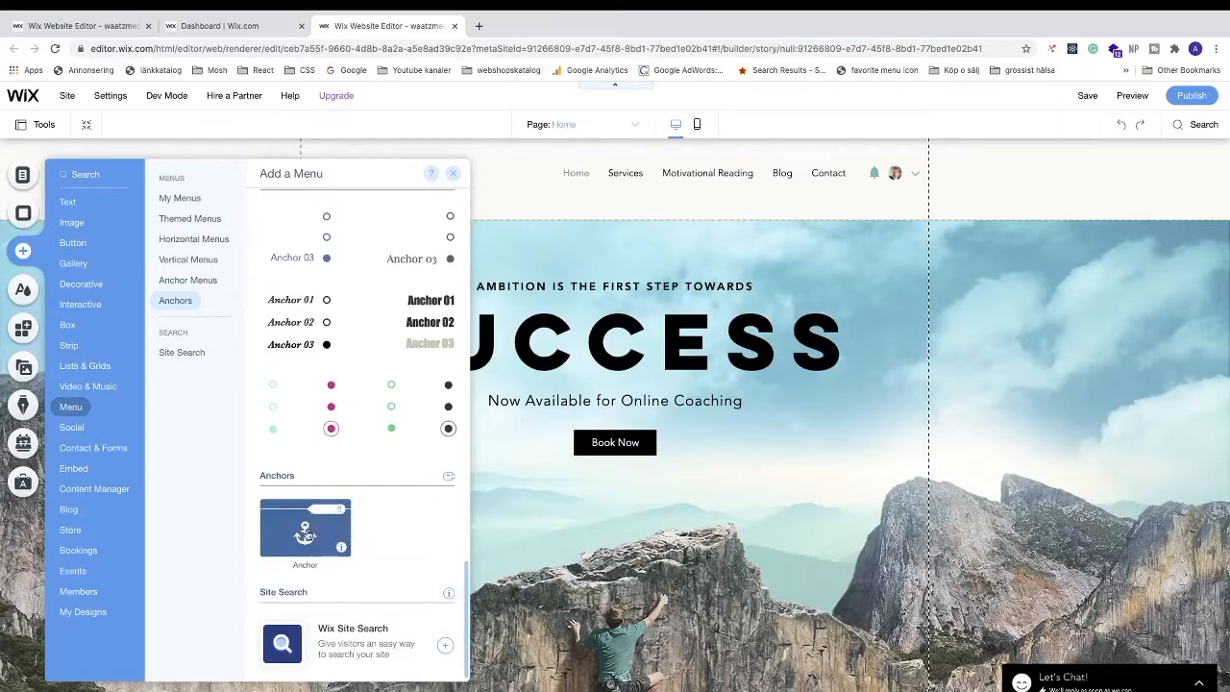
scroll(640, 516, down, 5)
scroll(639, 515, down, 3)
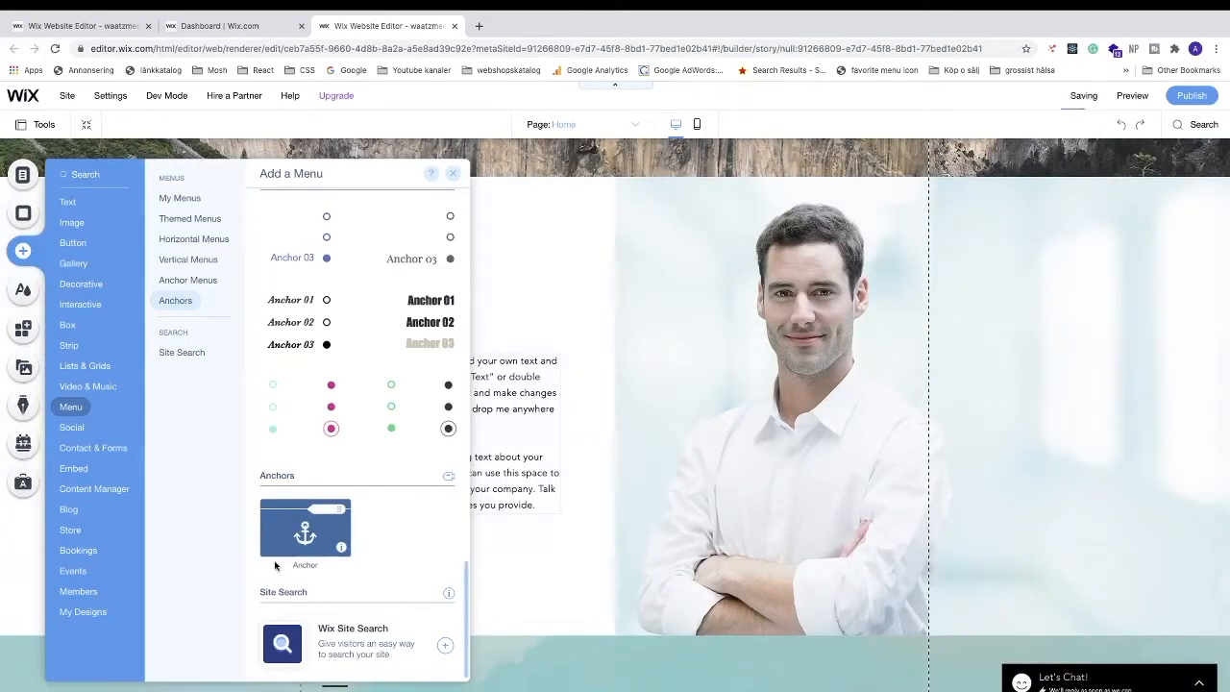
mouse_move(290, 534)
mouse_down()
mouse_move(325, 517)
mouse_move(615, 240)
mouse_move(628, 187)
mouse_up()
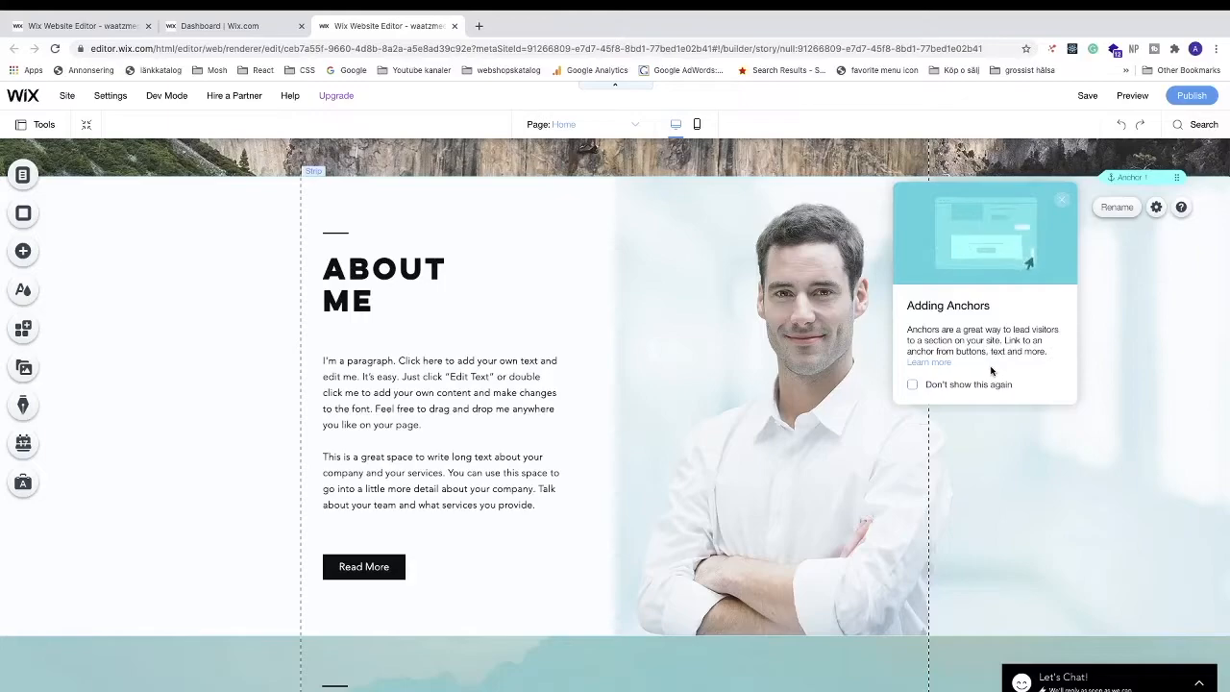
click(913, 386)
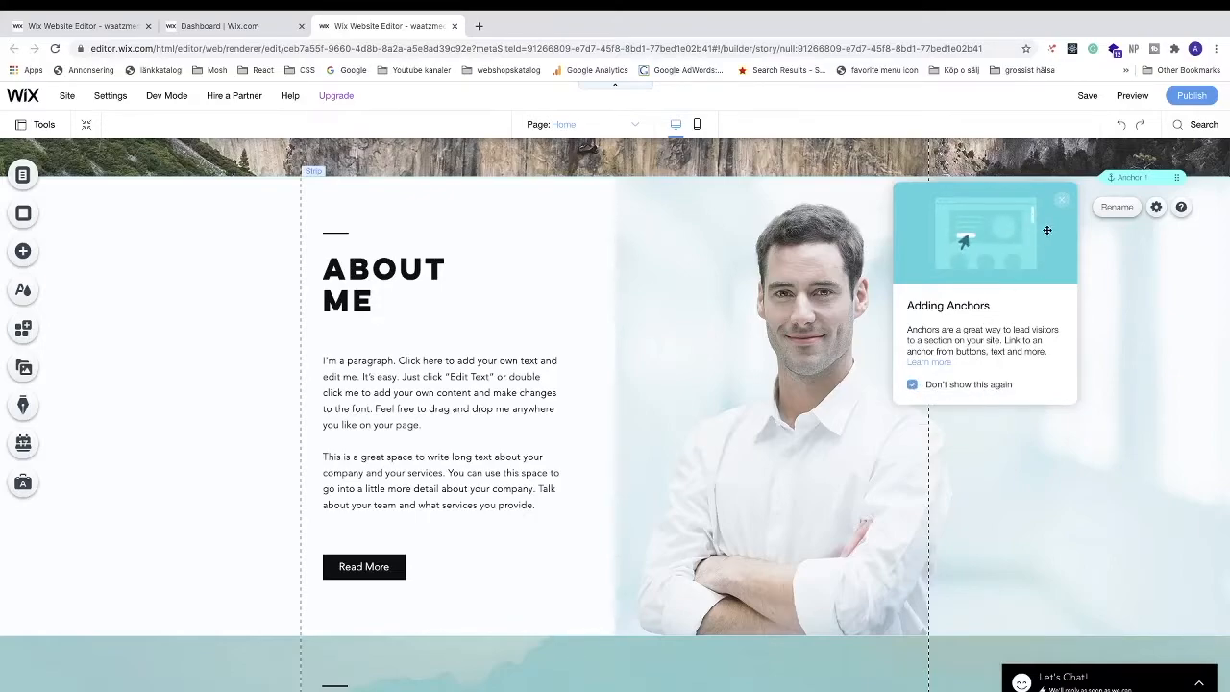
click(1061, 201)
Rename the new anchor at the About Me section as About Section
scroll(1082, 233, up, 2)
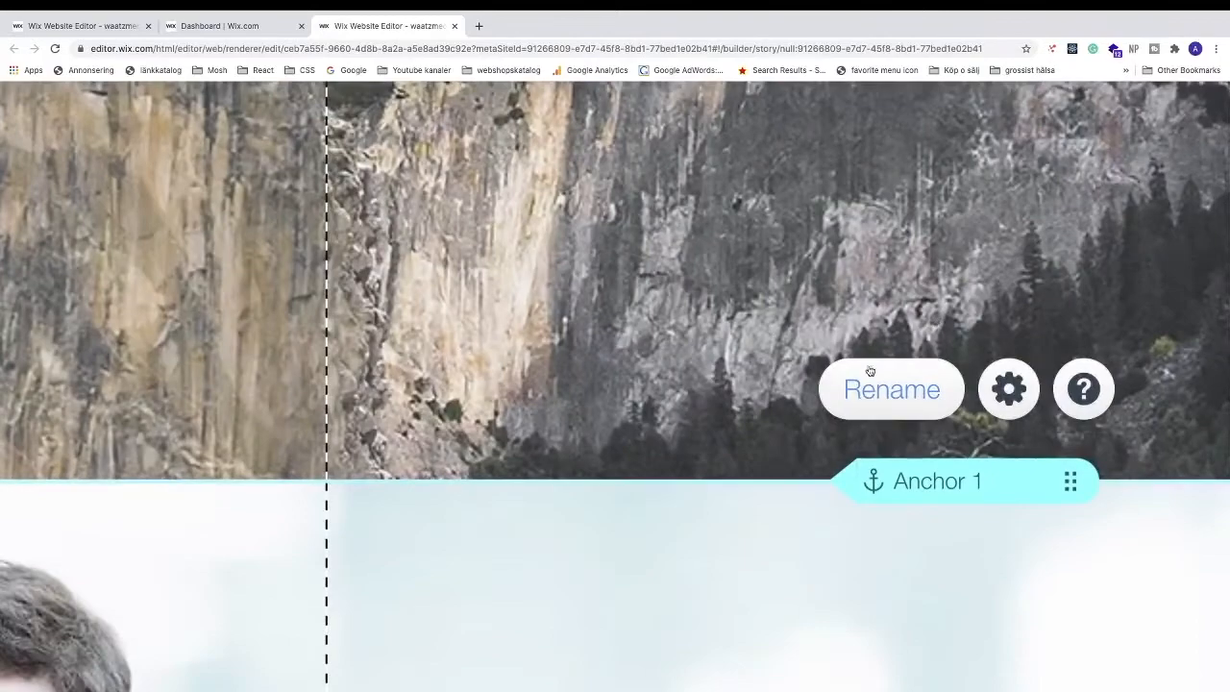
click(868, 384)
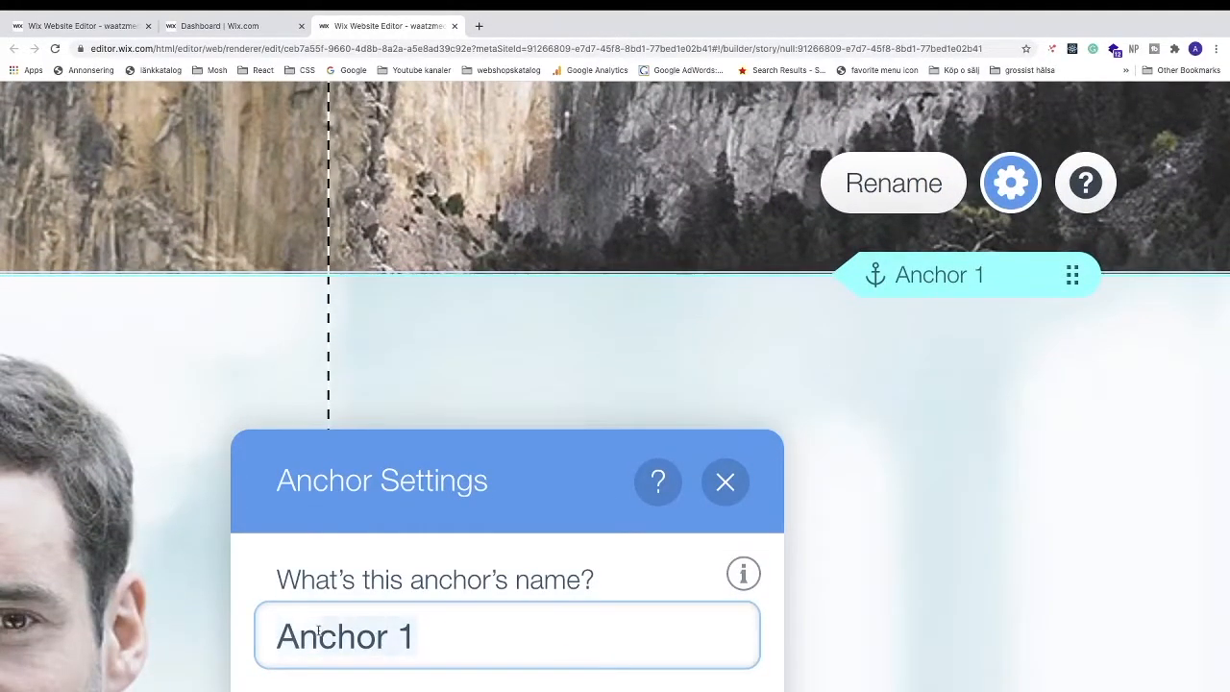
text(About)
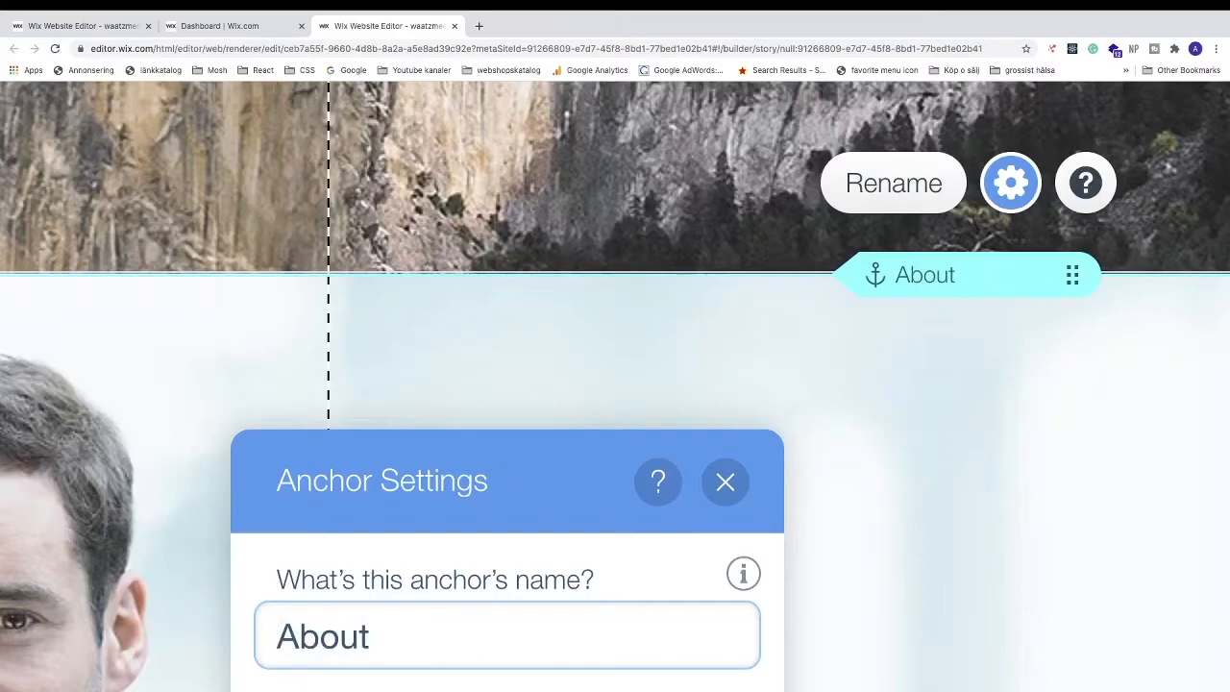
text( Section)
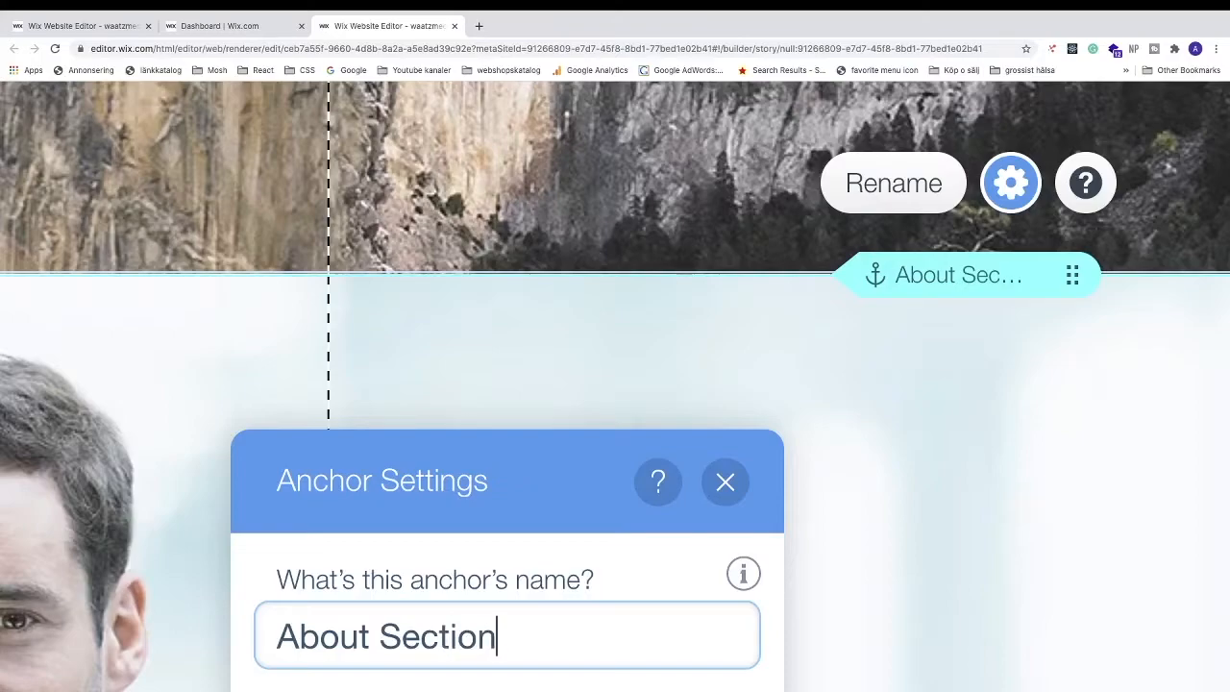
scroll(275, 626, down, 3)
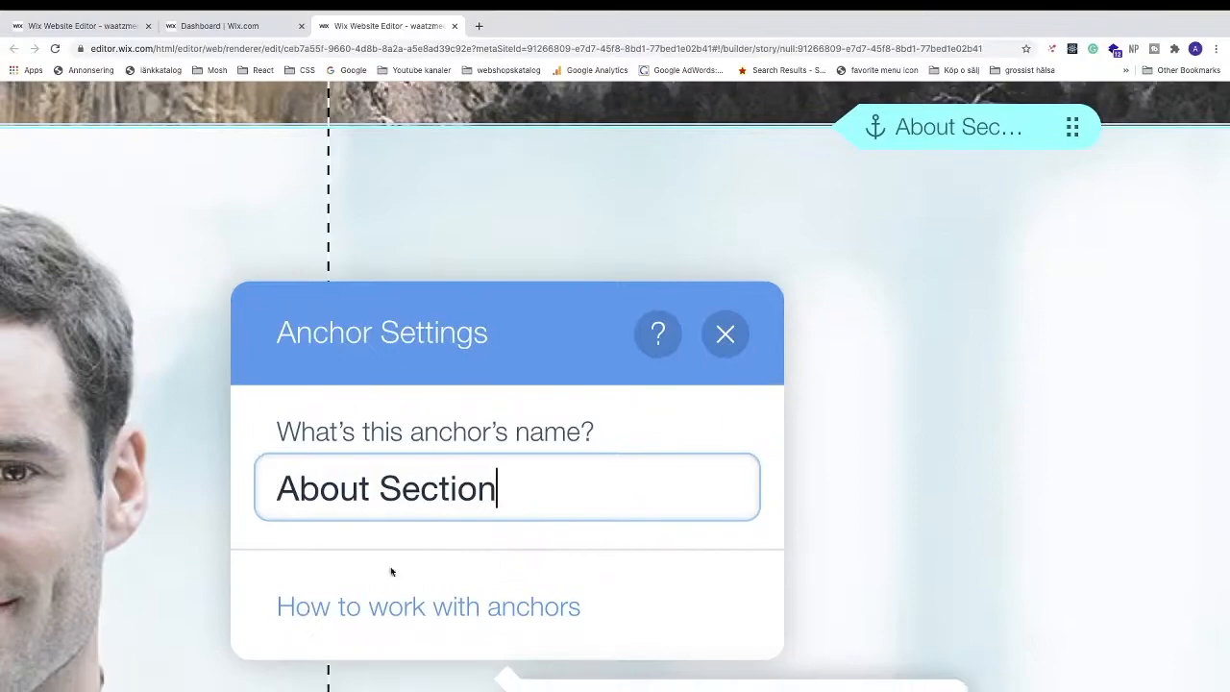
click(725, 334)
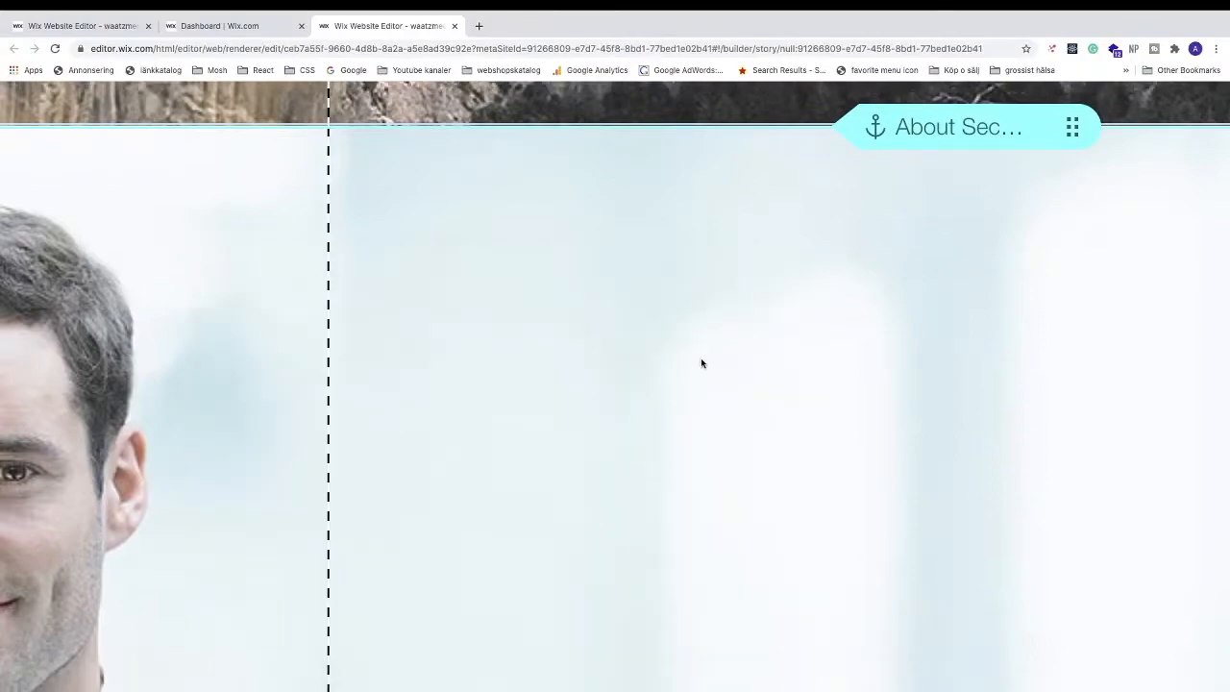
scroll(700, 355, up, 3)
scroll(706, 363, up, 3)
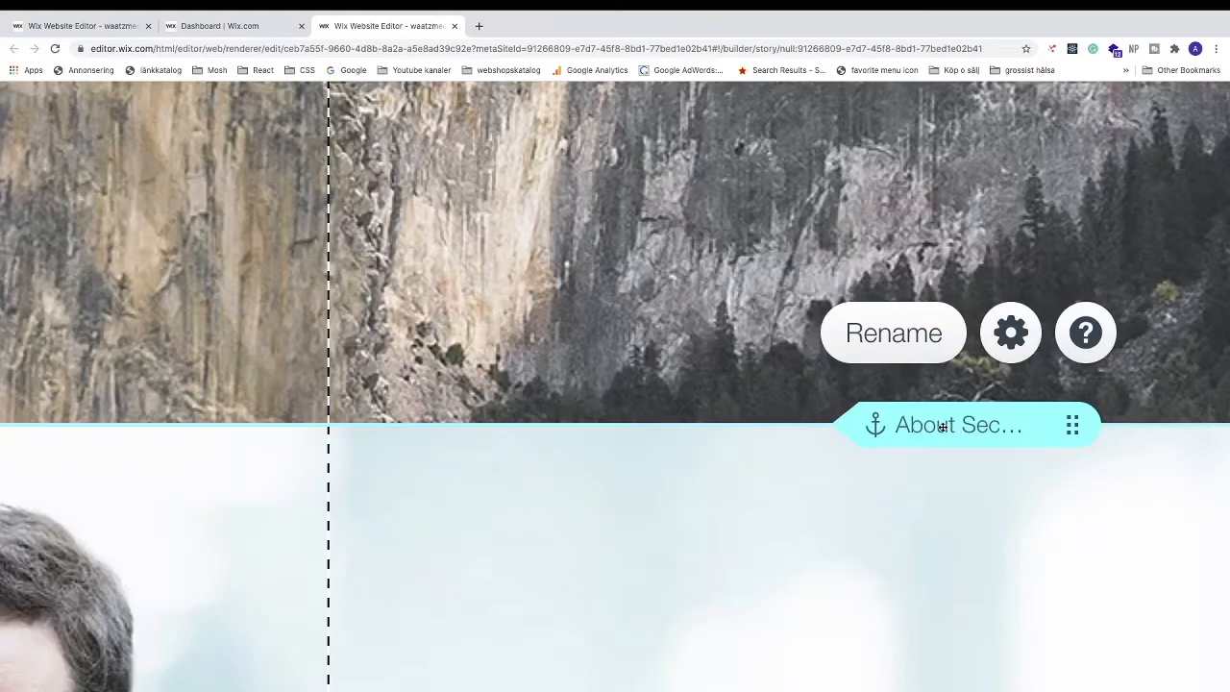
scroll(943, 425, down, 5)
scroll(744, 416, up, 6)
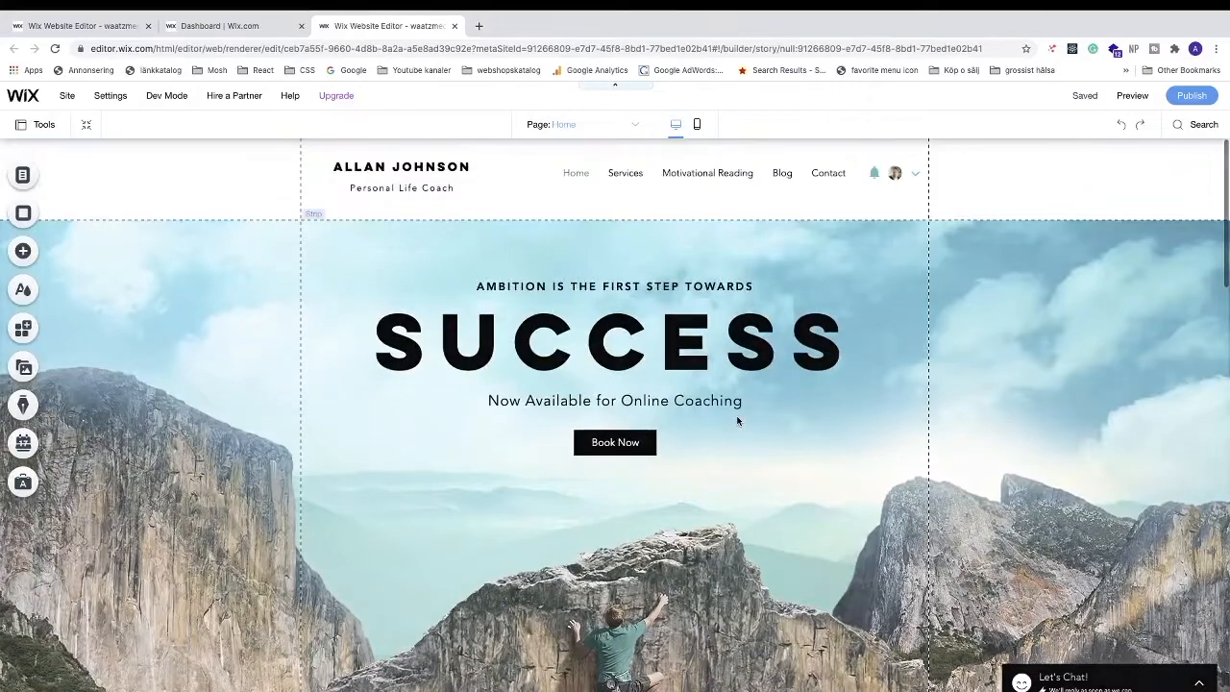
Add a link to the horizontal menu's site menu list that targets the About Section anchor on the Home page
click(582, 177)
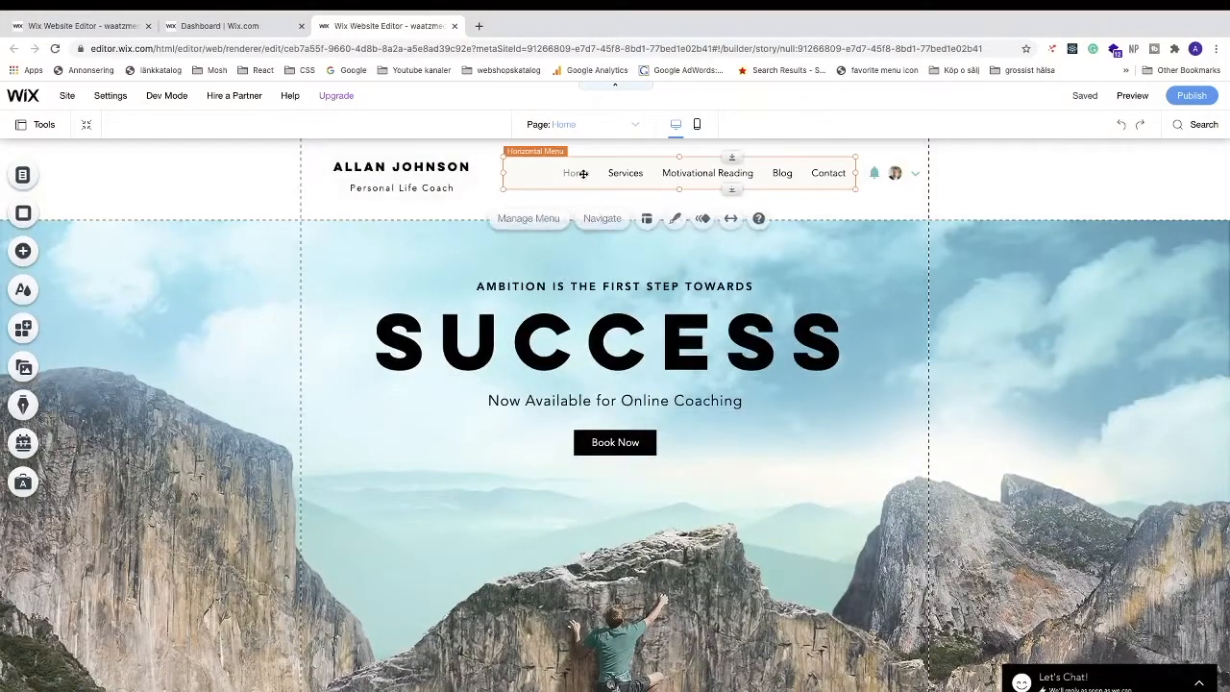
click(537, 219)
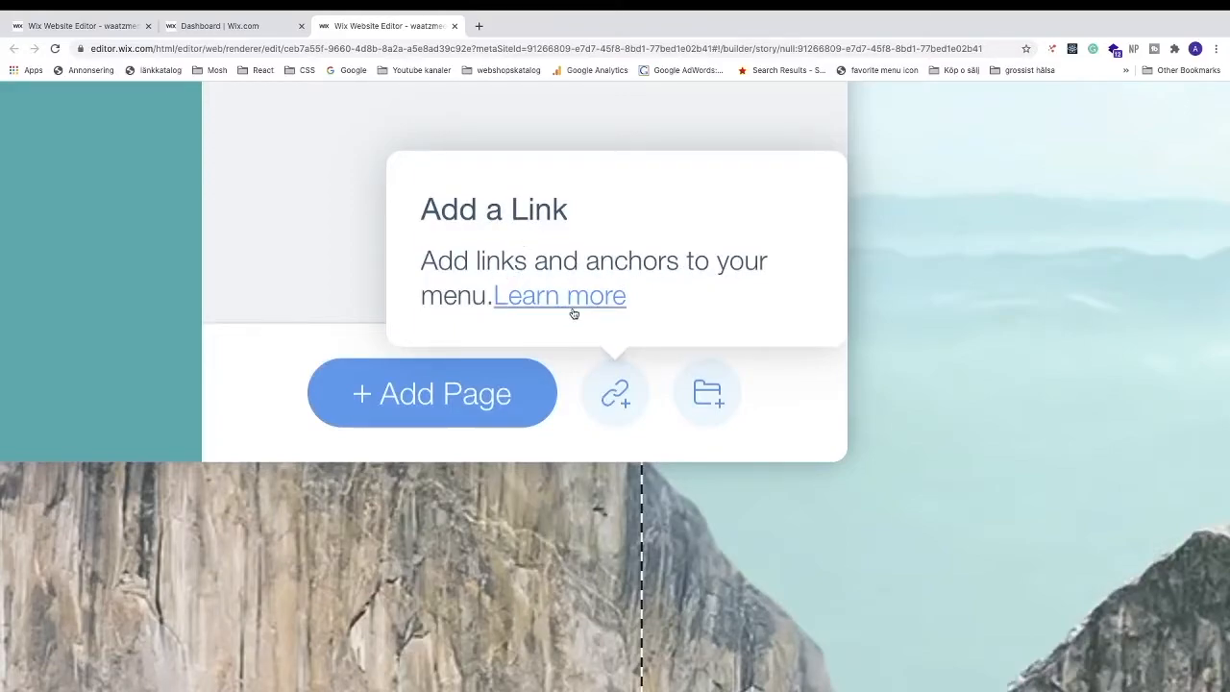
click(611, 394)
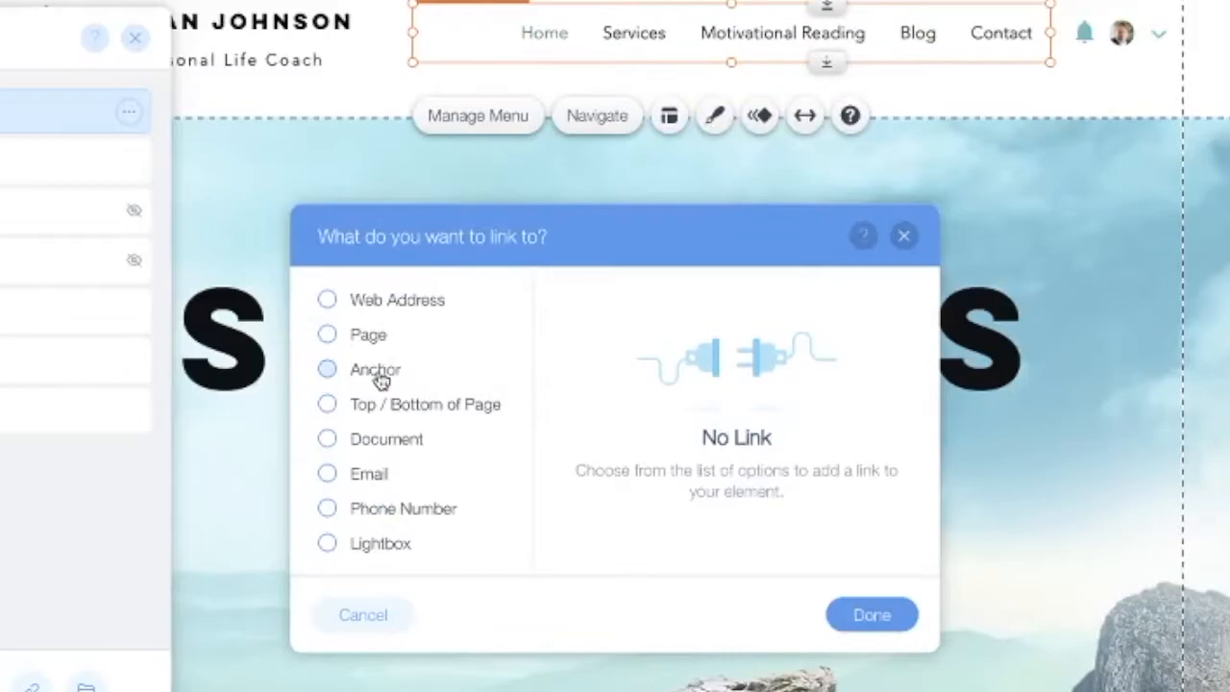
click(328, 373)
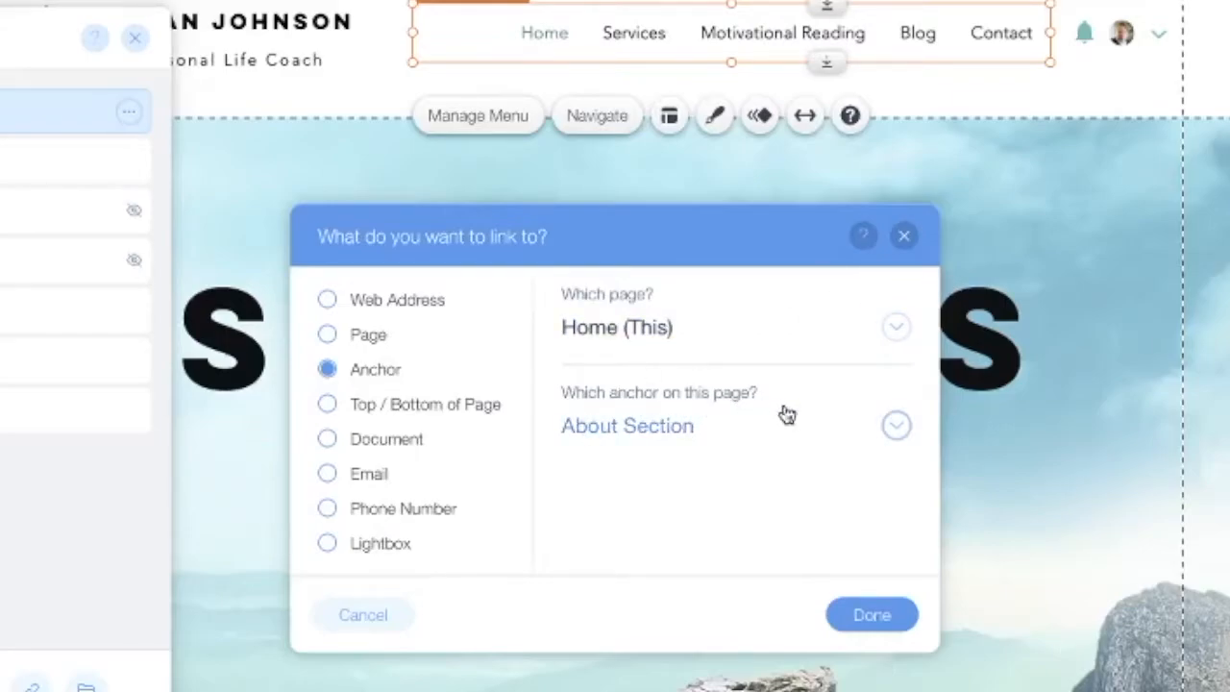
click(896, 429)
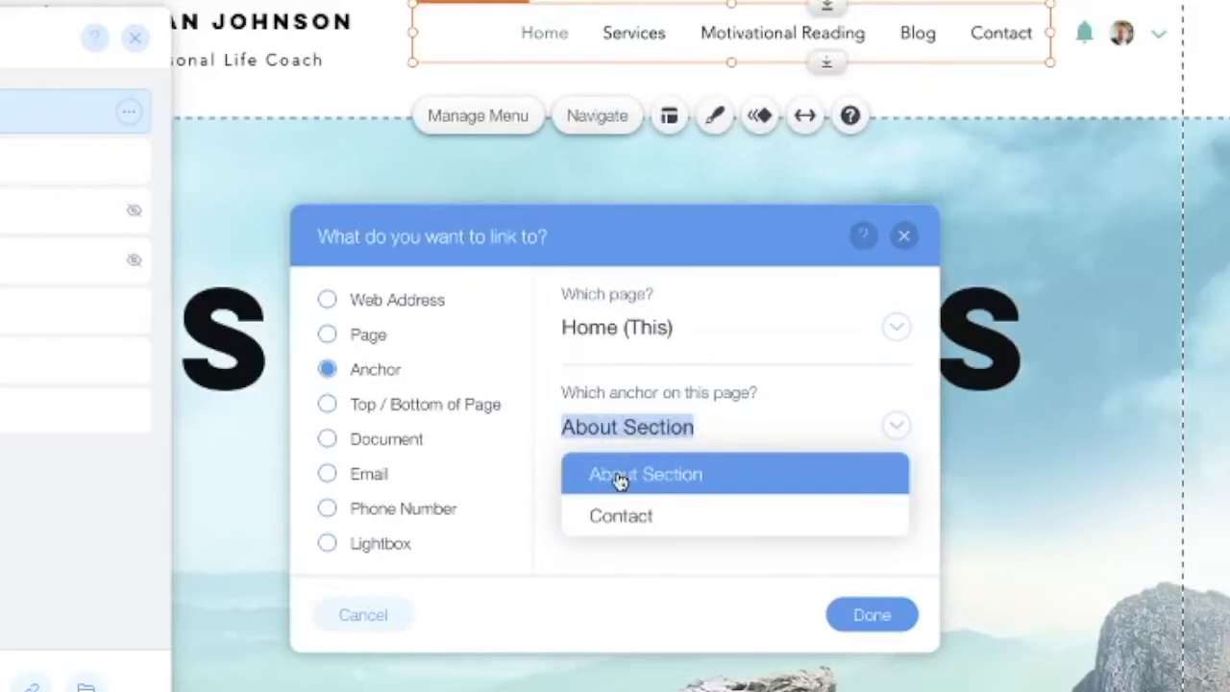
click(620, 477)
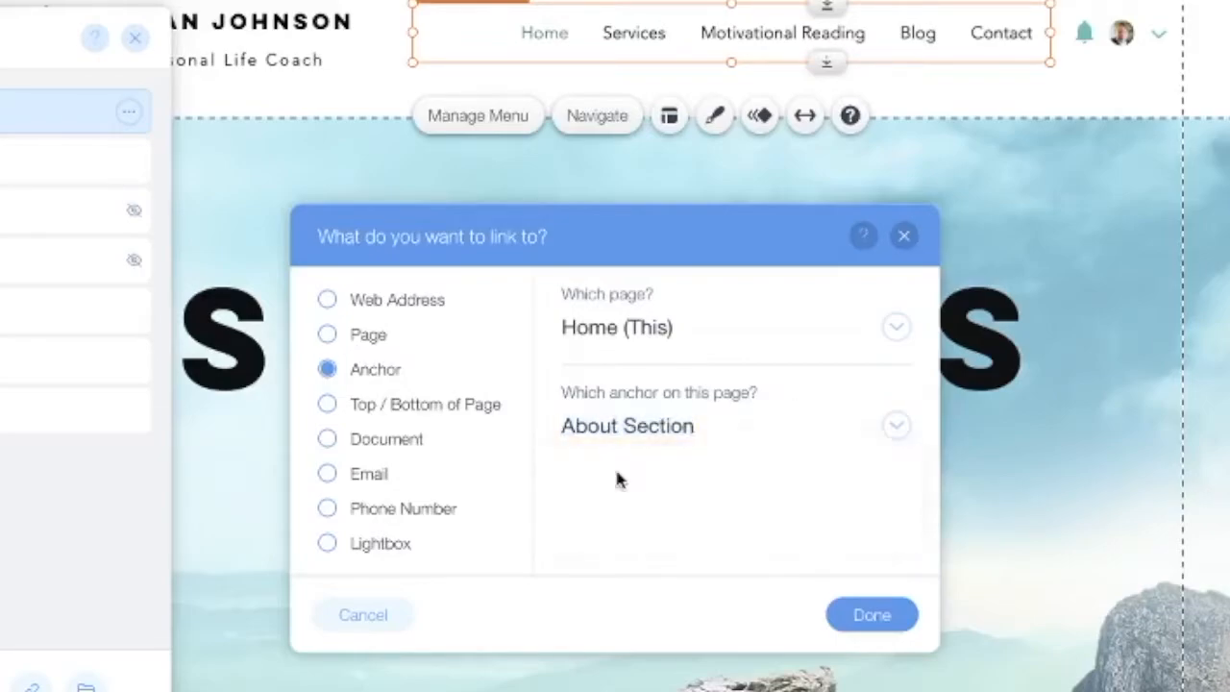
click(871, 616)
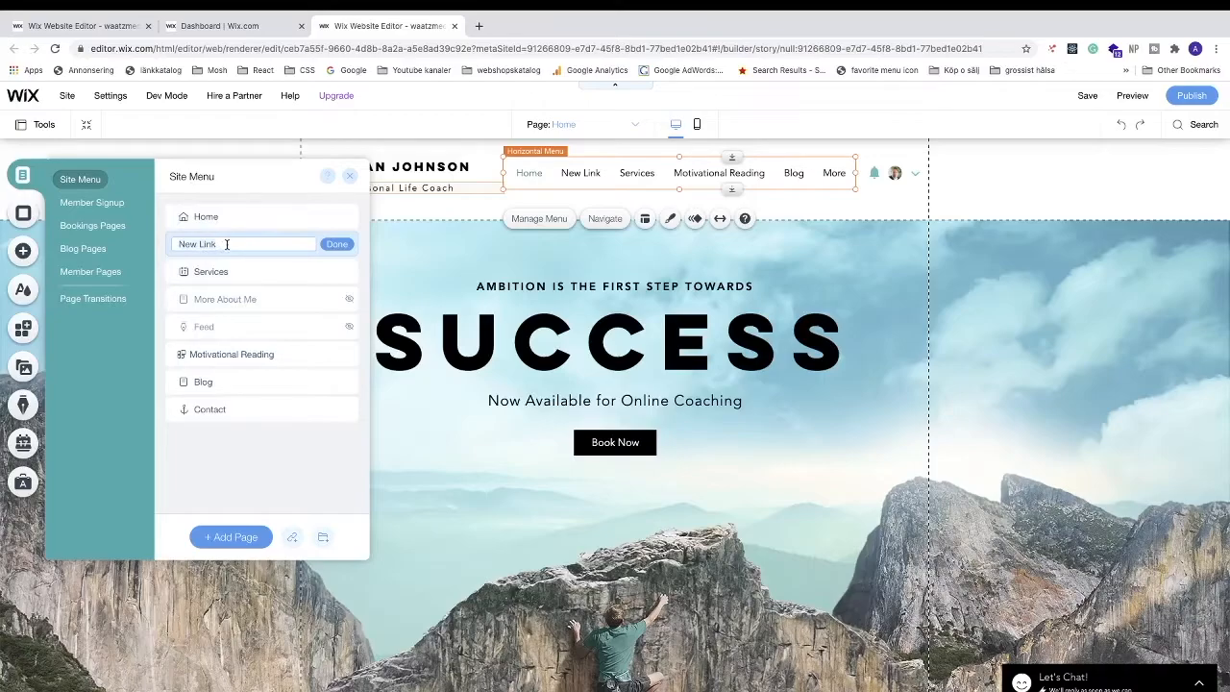
Rename the new anchor link in the site menu as About
triple_click(174, 244)
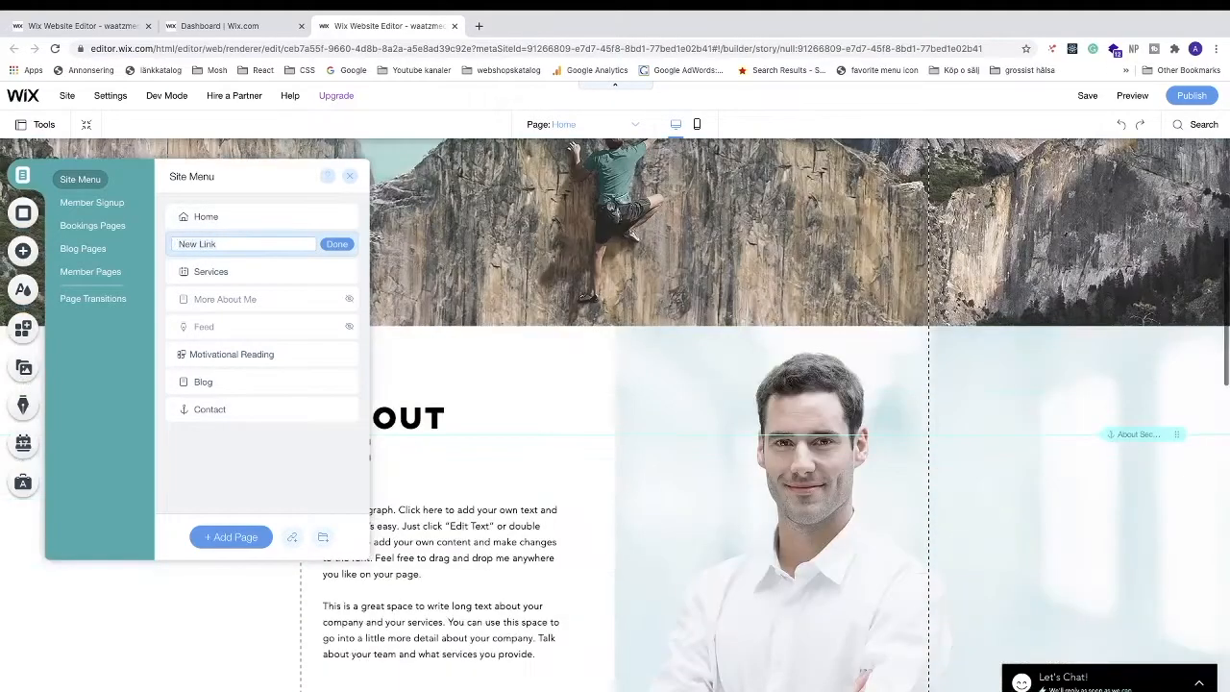
text(About)
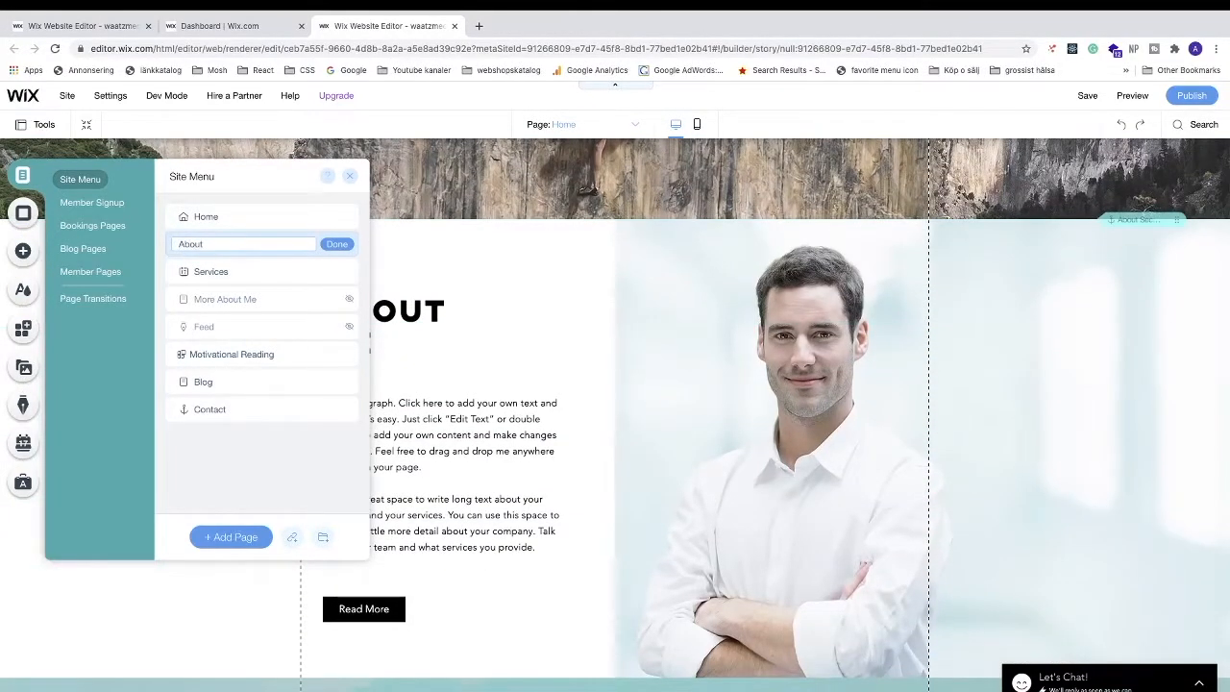
click(335, 243)
scroll(499, 286, up, 5)
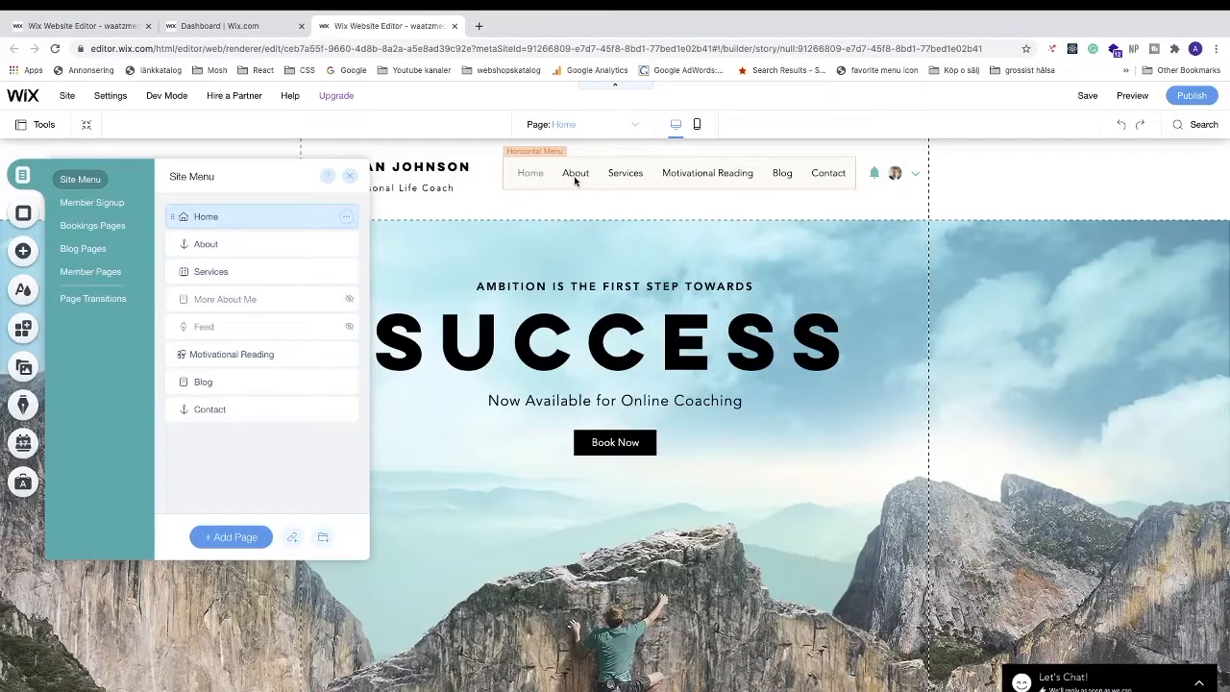
Preview the site, test the About link in the header menu, and return to the editor
click(1131, 96)
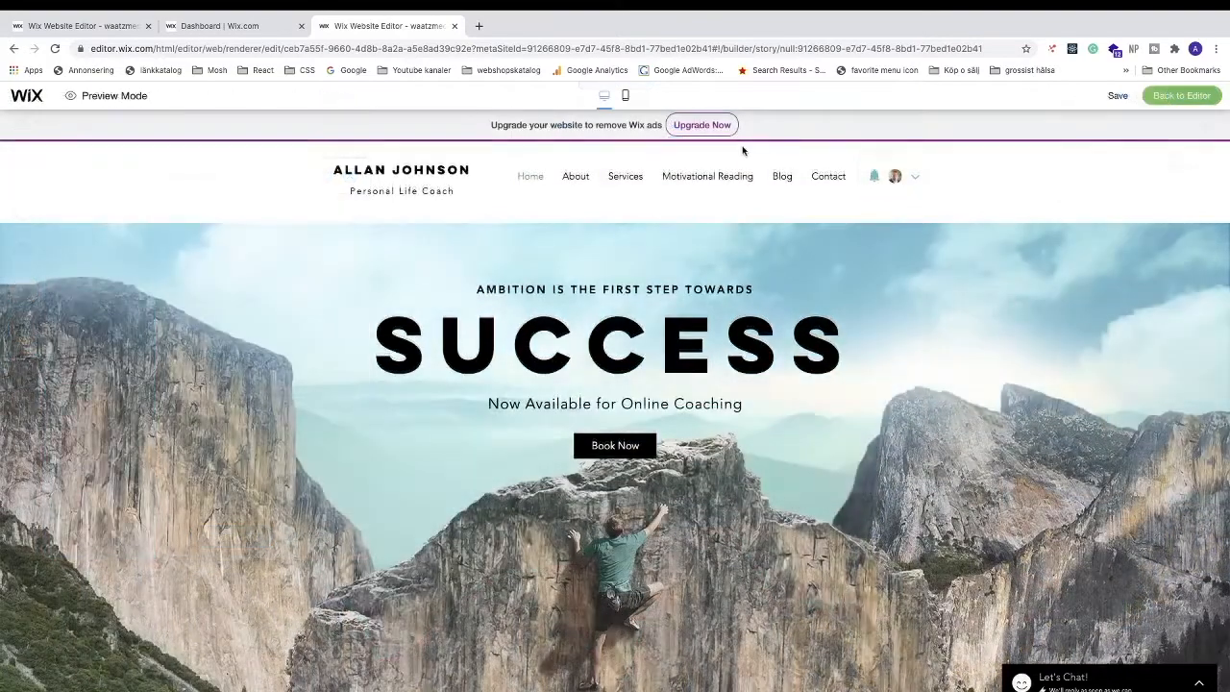
click(575, 178)
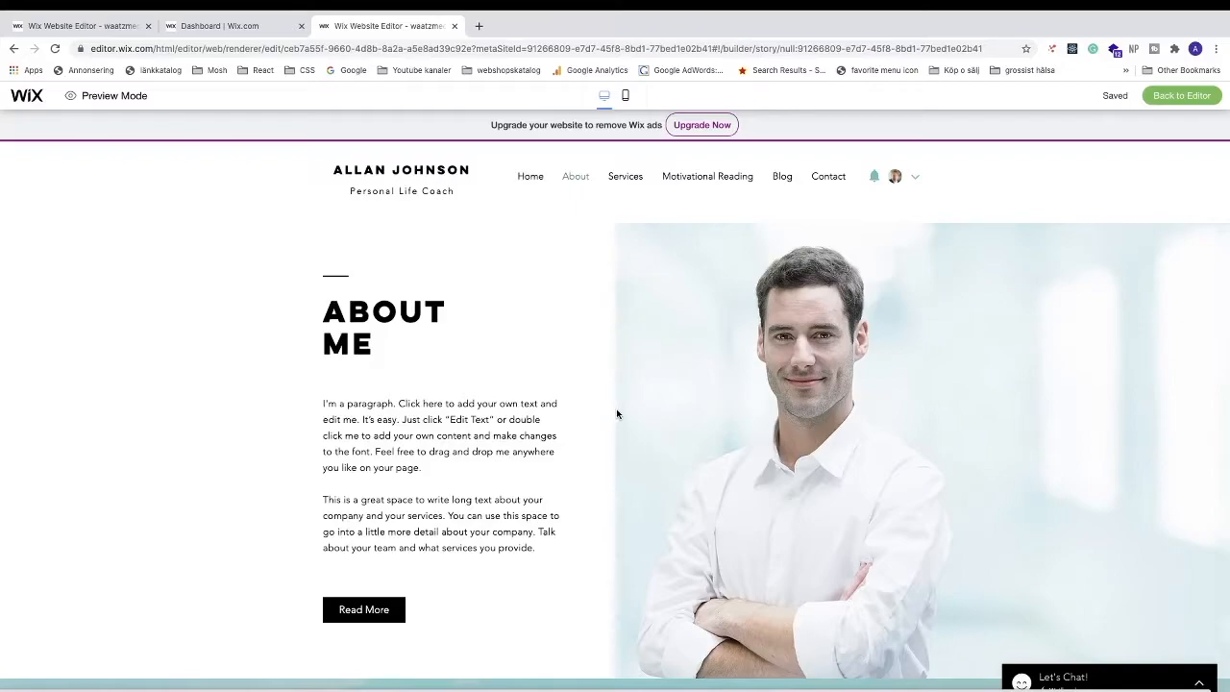
click(1188, 100)
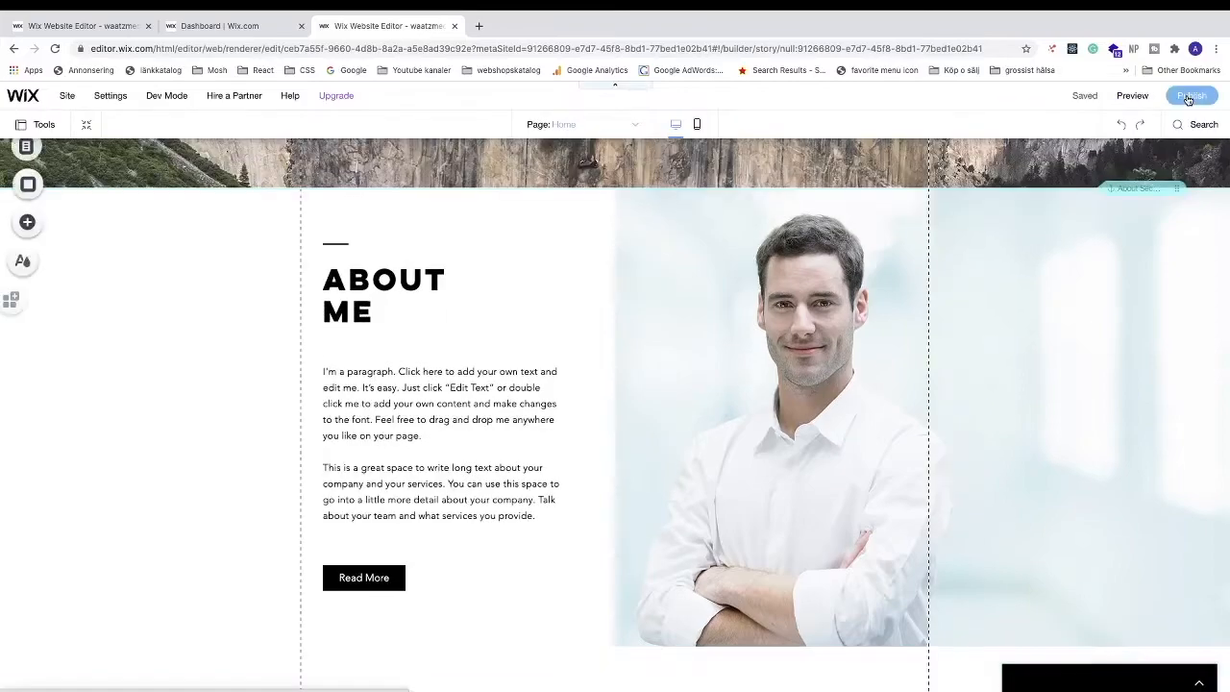
Move the About link between Motivational Reading and Blog in the site menu order
scroll(497, 365, up, 10)
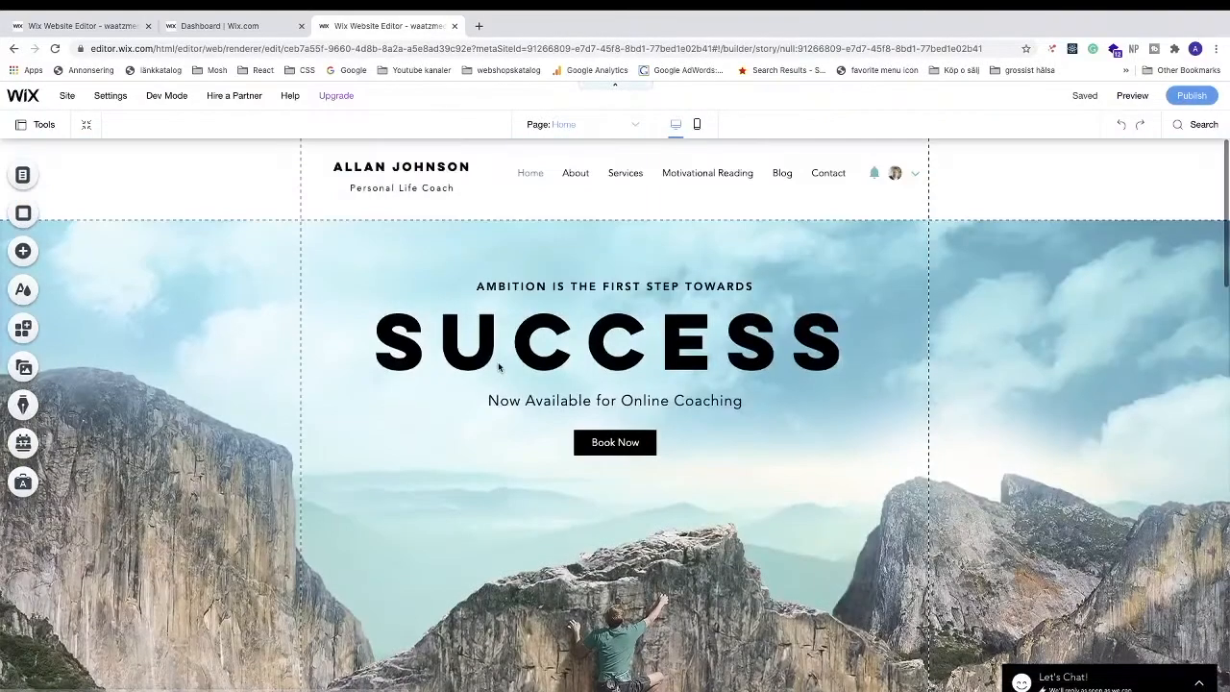
click(562, 175)
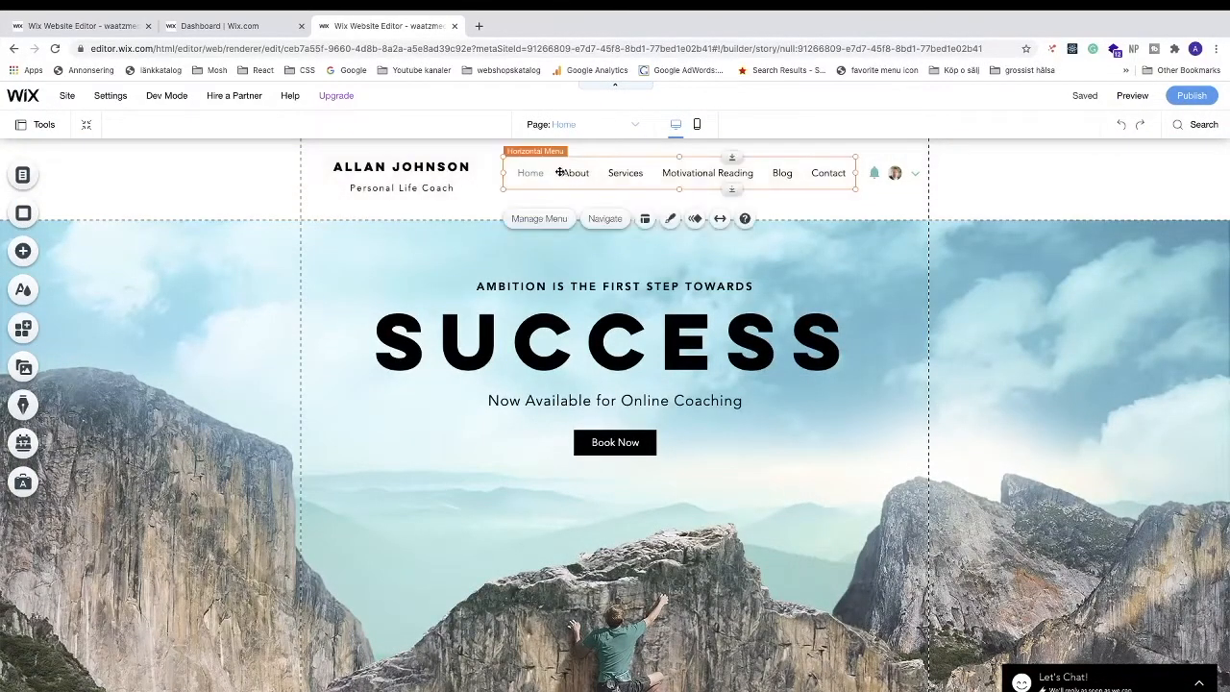
click(539, 219)
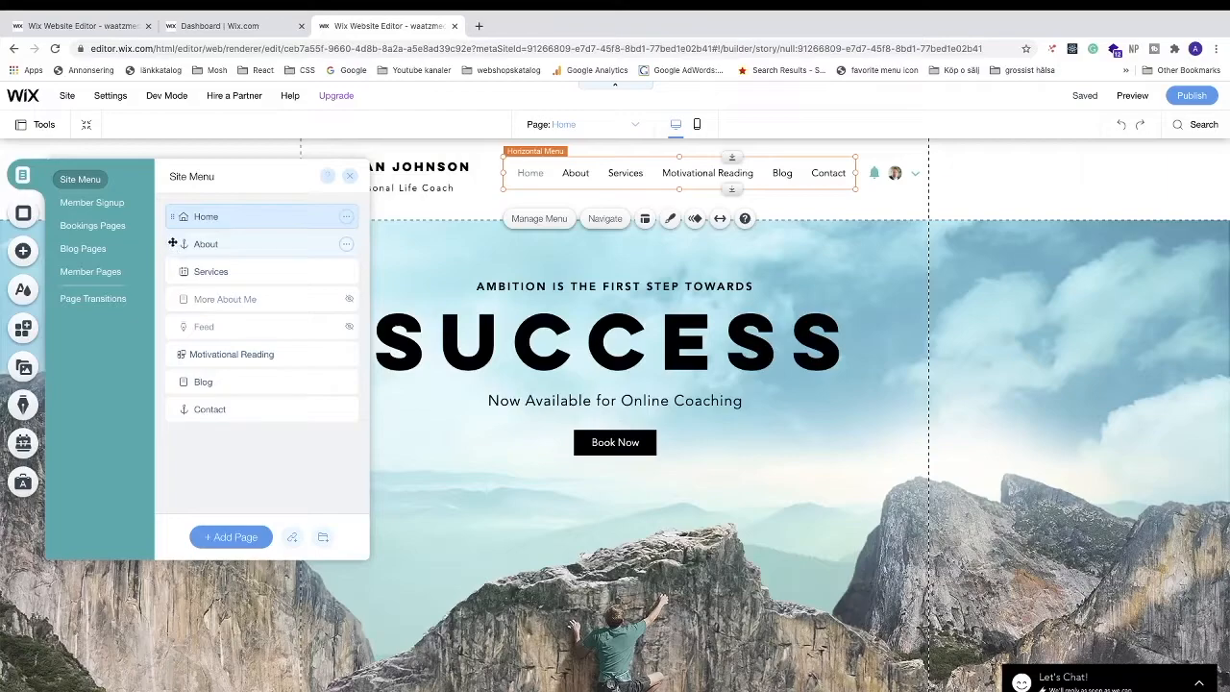
drag(173, 243, 171, 352)
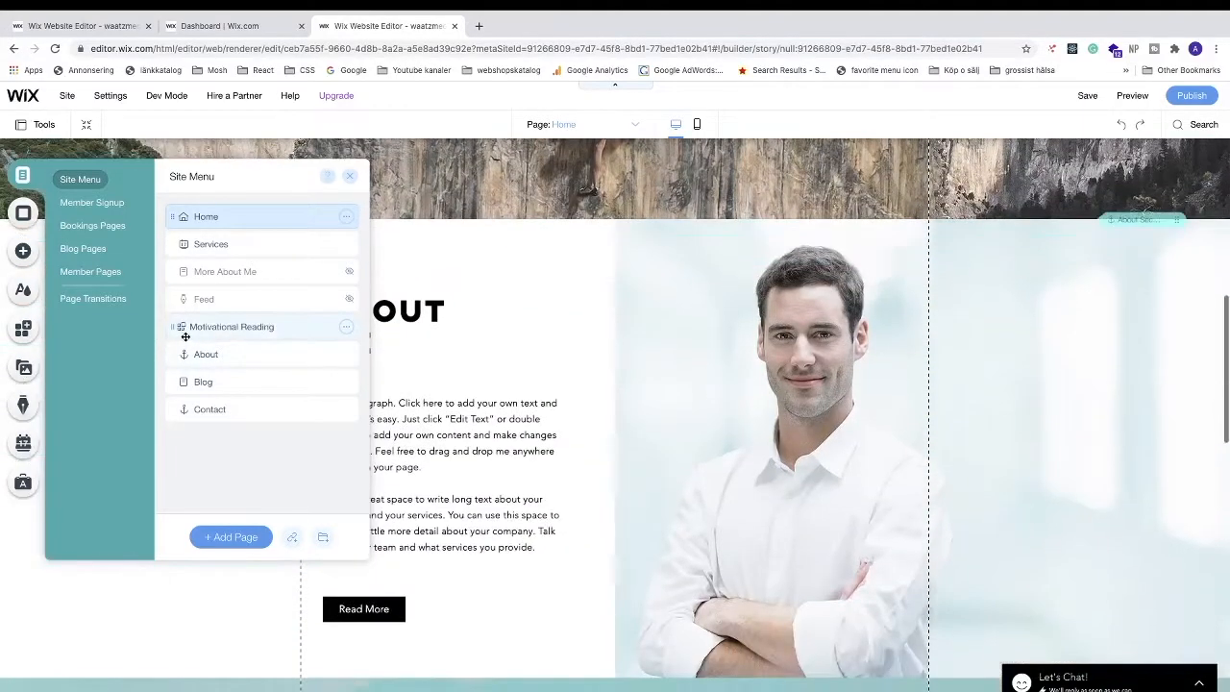
Add a new page to the site menu below Home and name it Our Story
scroll(458, 333, up, 6)
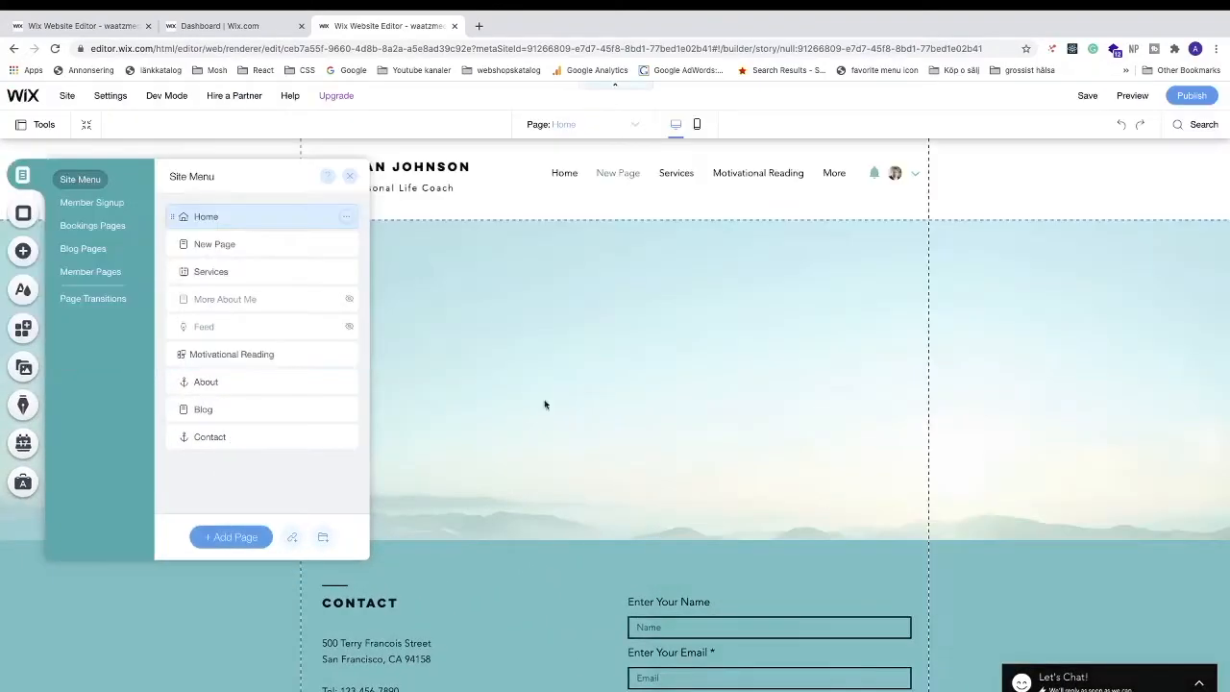
double_click(215, 244)
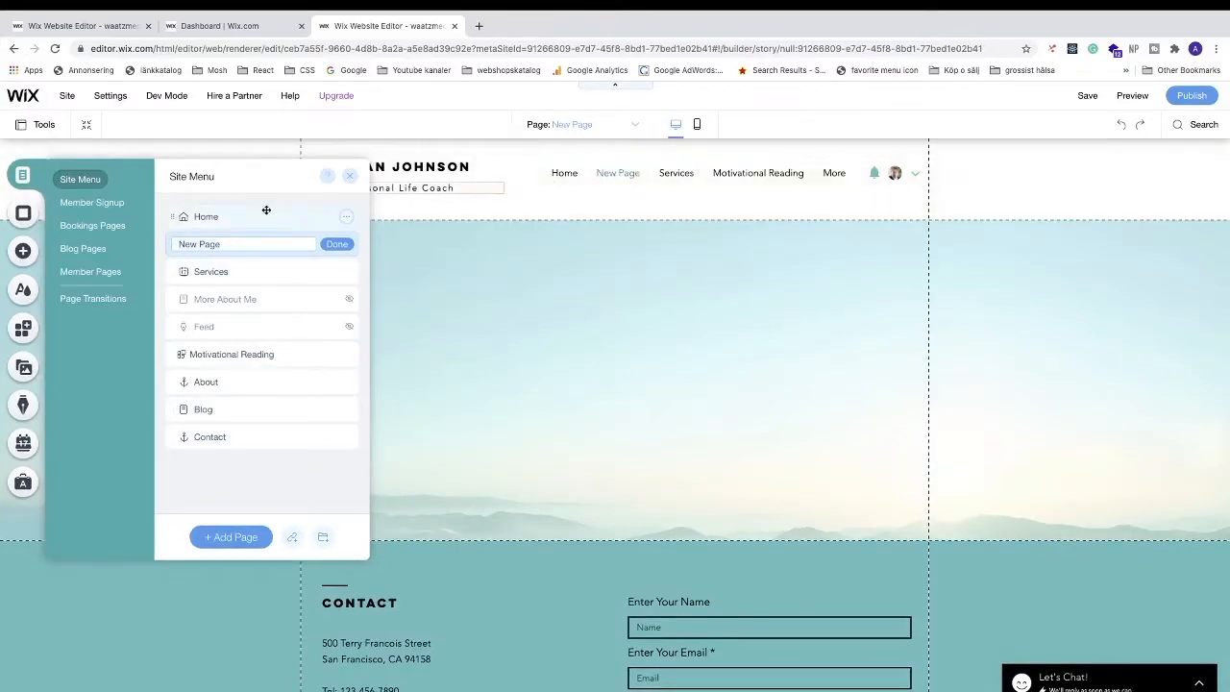
key(BackSpace)
text(Our Story)
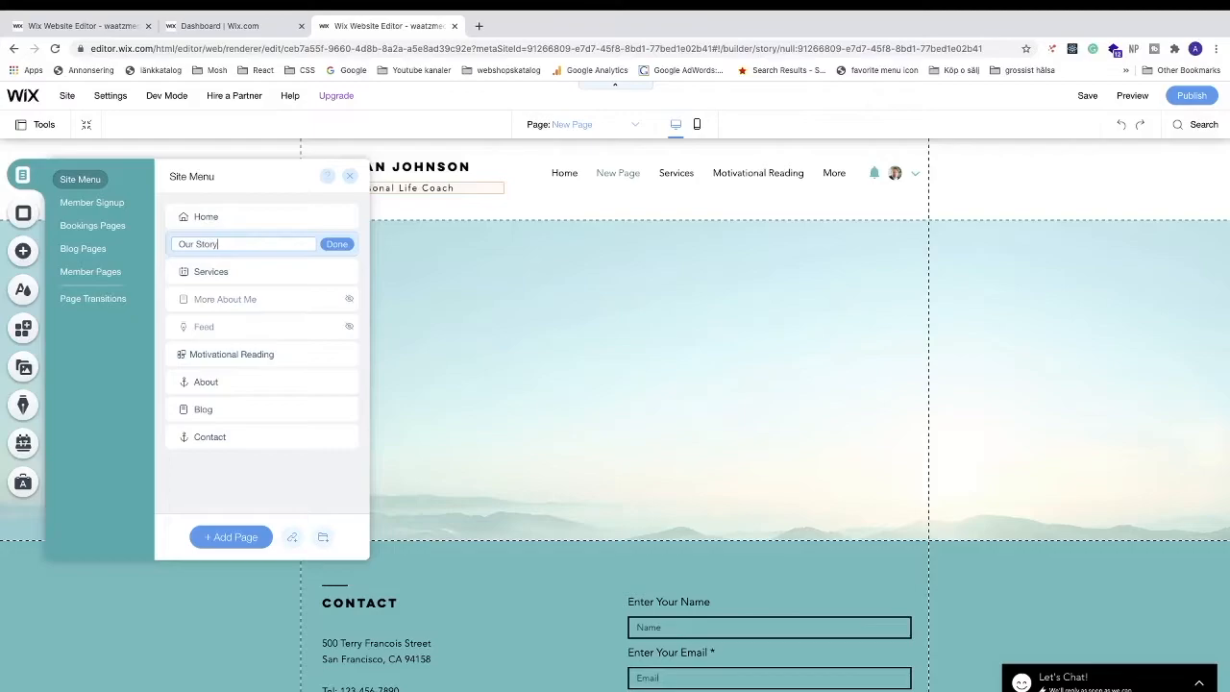
click(336, 244)
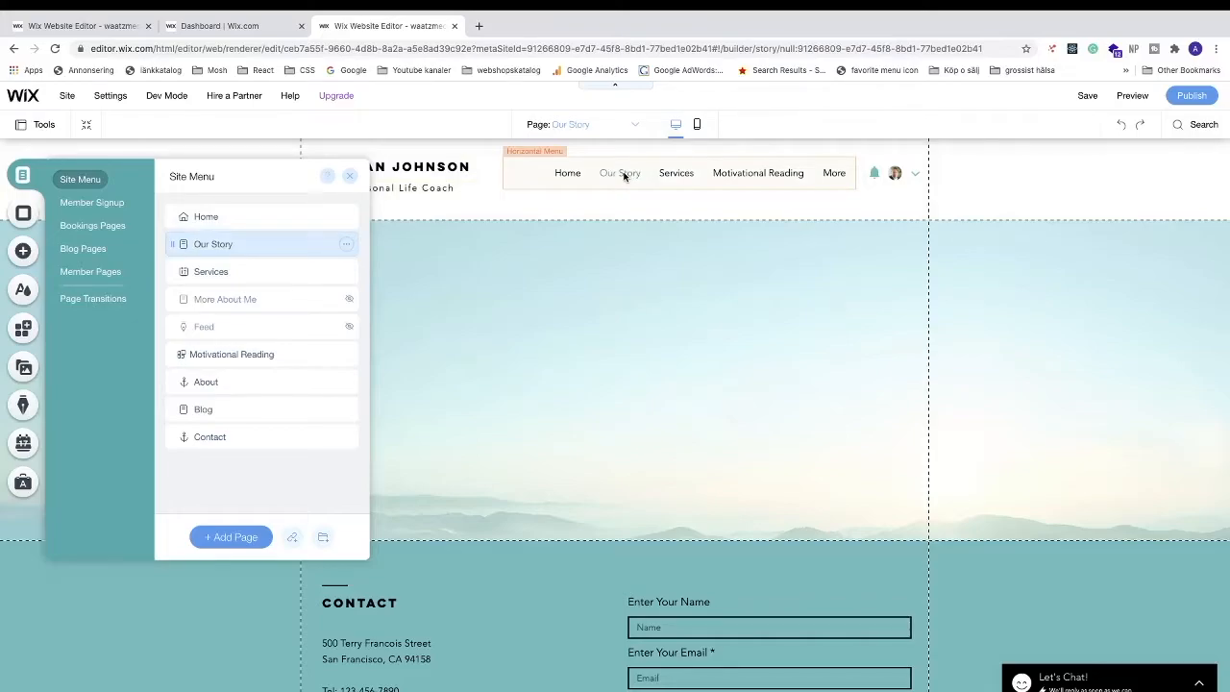
Preview the site, look through the Home page, open Our Story from the header menu, and return to the editor
click(1132, 96)
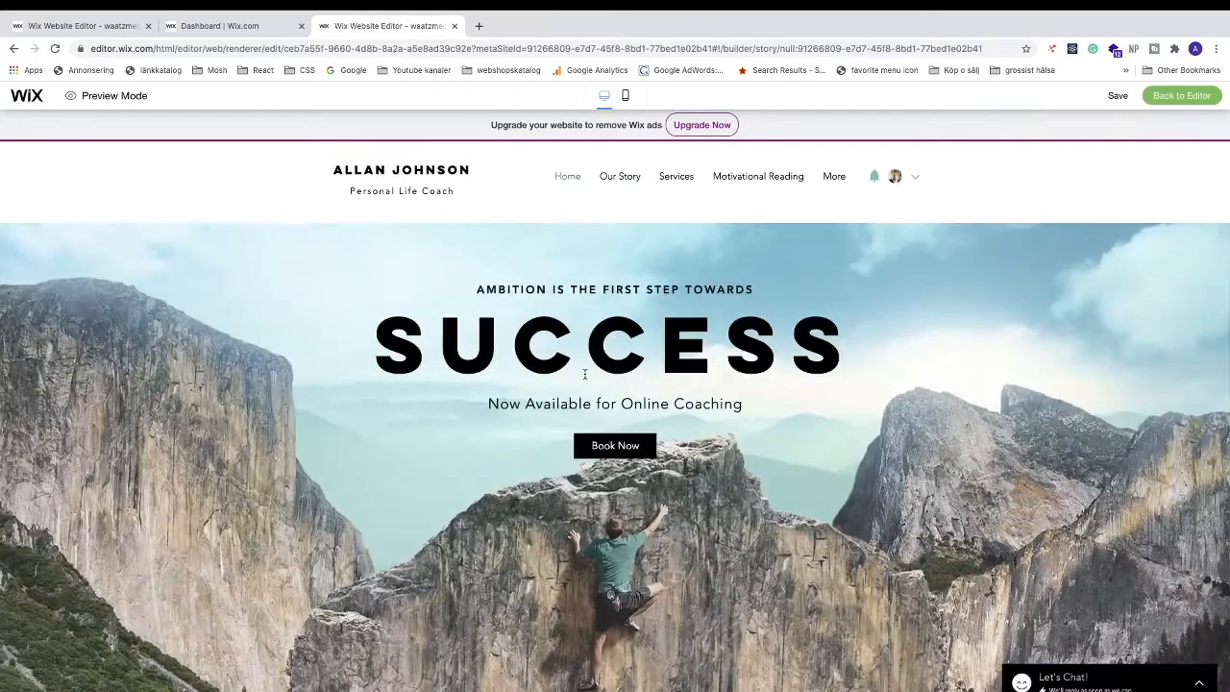
scroll(583, 379, down, 15)
scroll(584, 379, up, 10)
scroll(583, 379, up, 5)
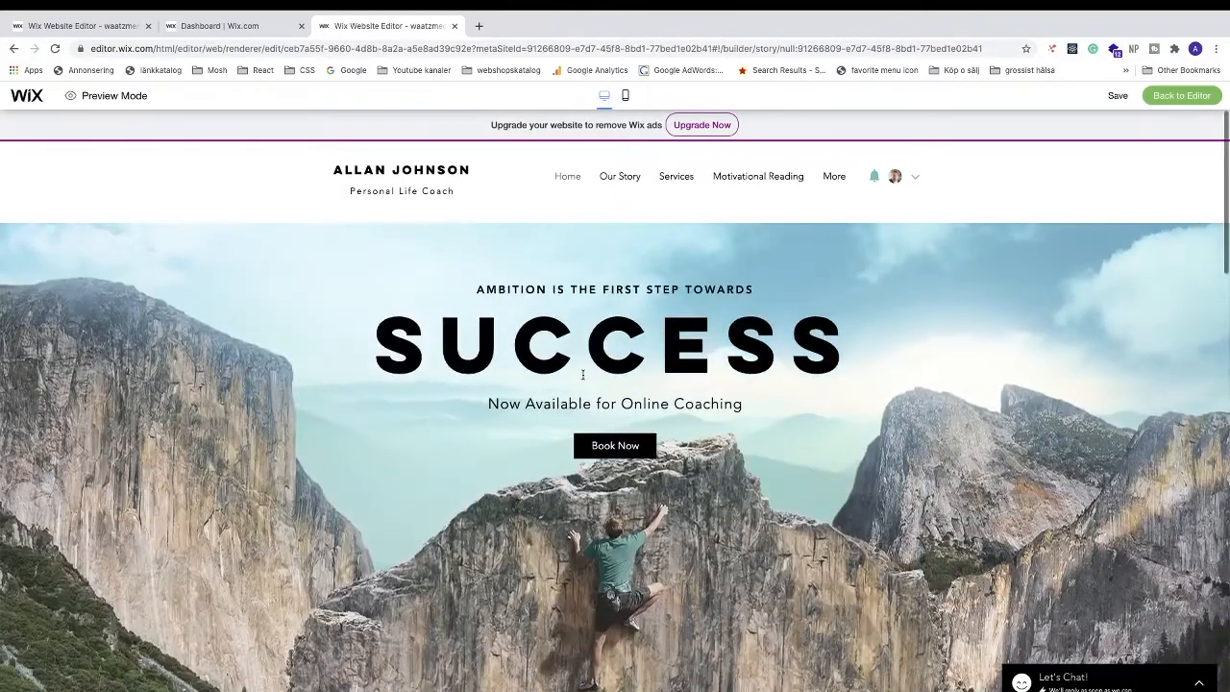
click(620, 178)
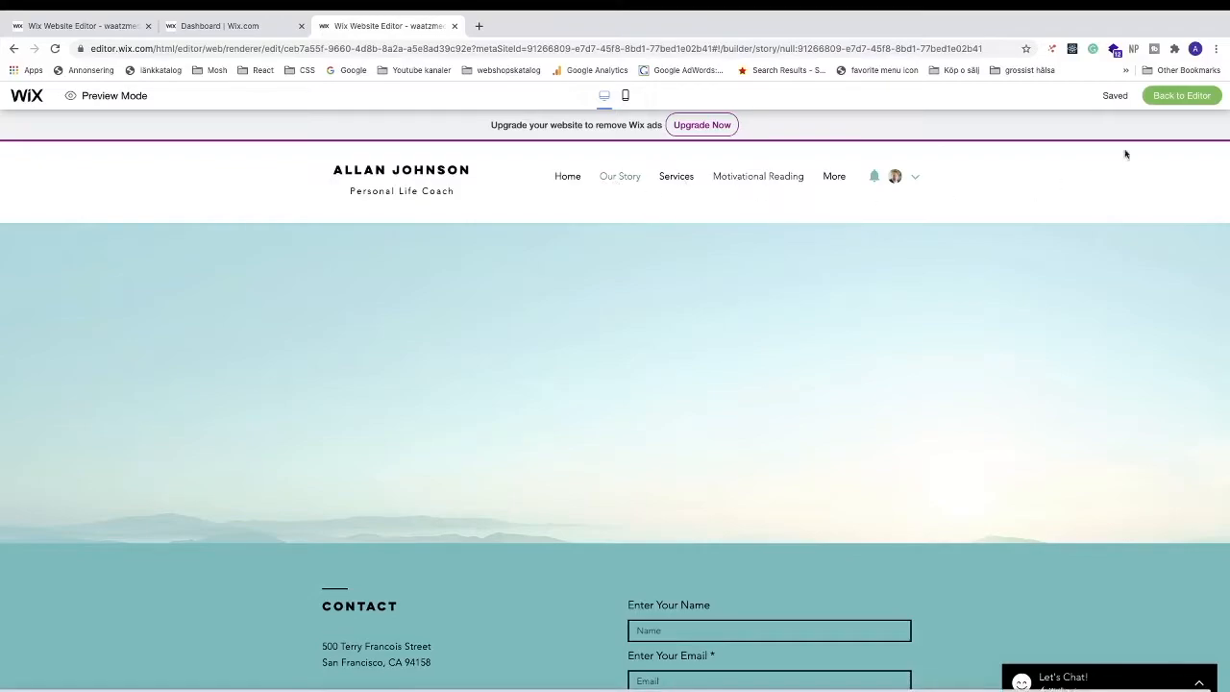
click(1175, 98)
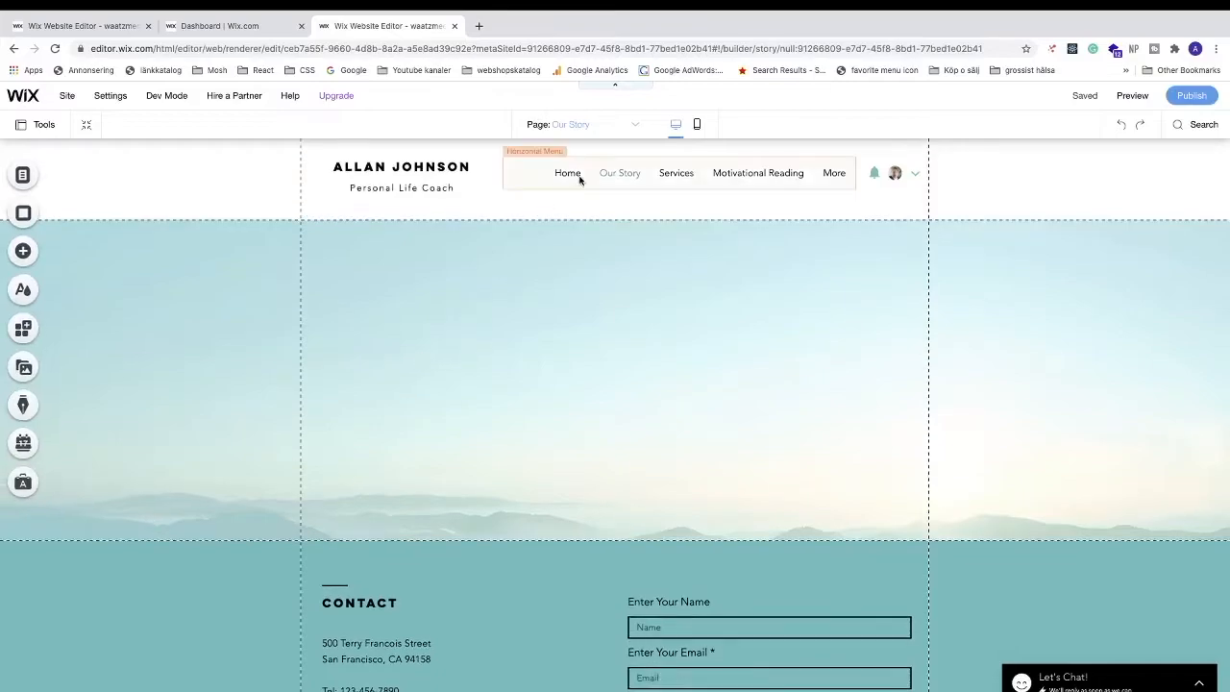
Switch back to the Home page and add a folder named Drop Down Menu to the site menu
click(630, 126)
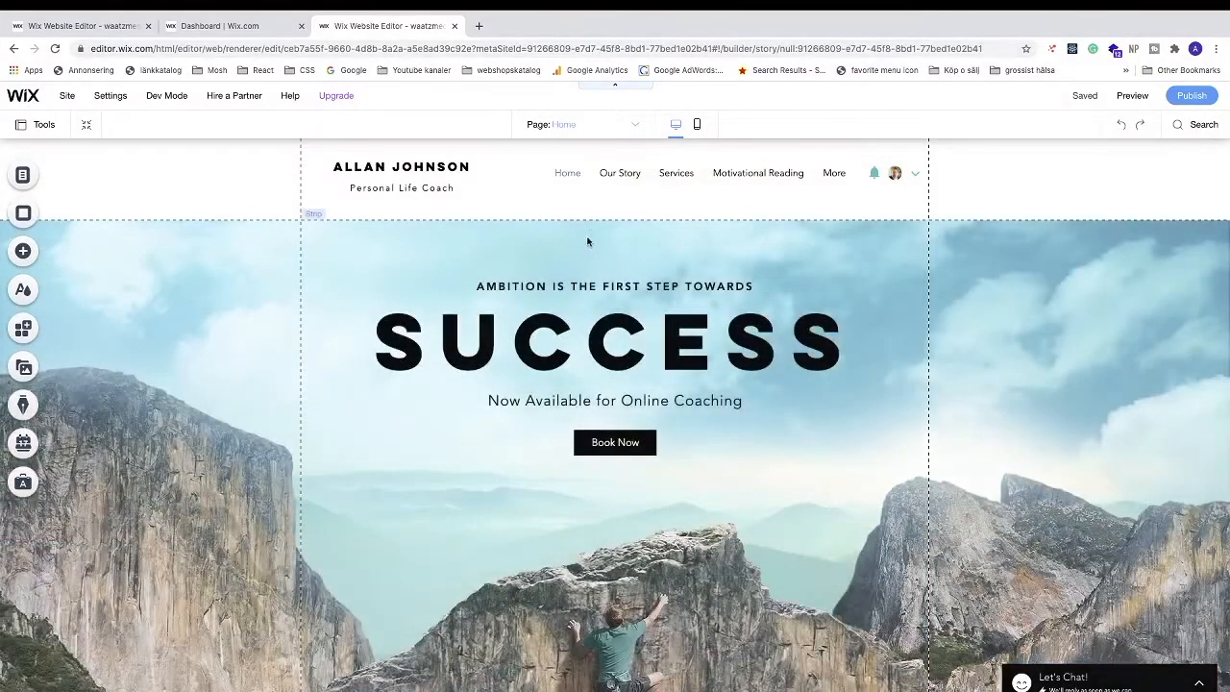
click(556, 177)
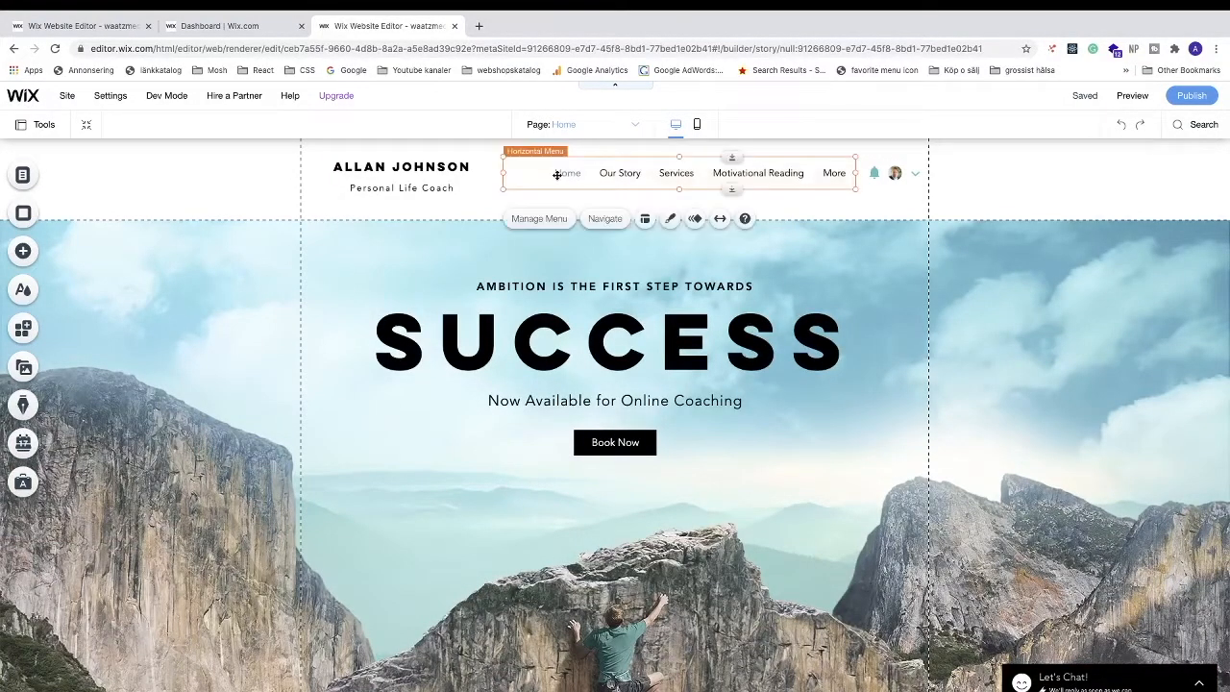
click(537, 219)
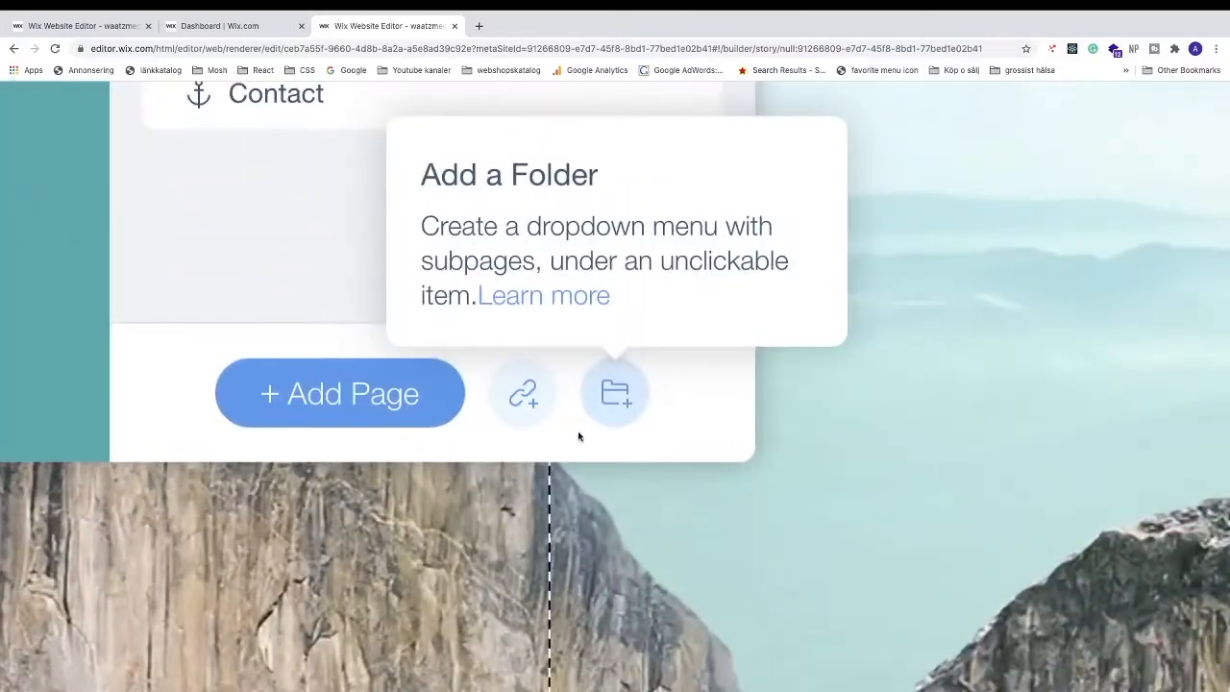
click(620, 394)
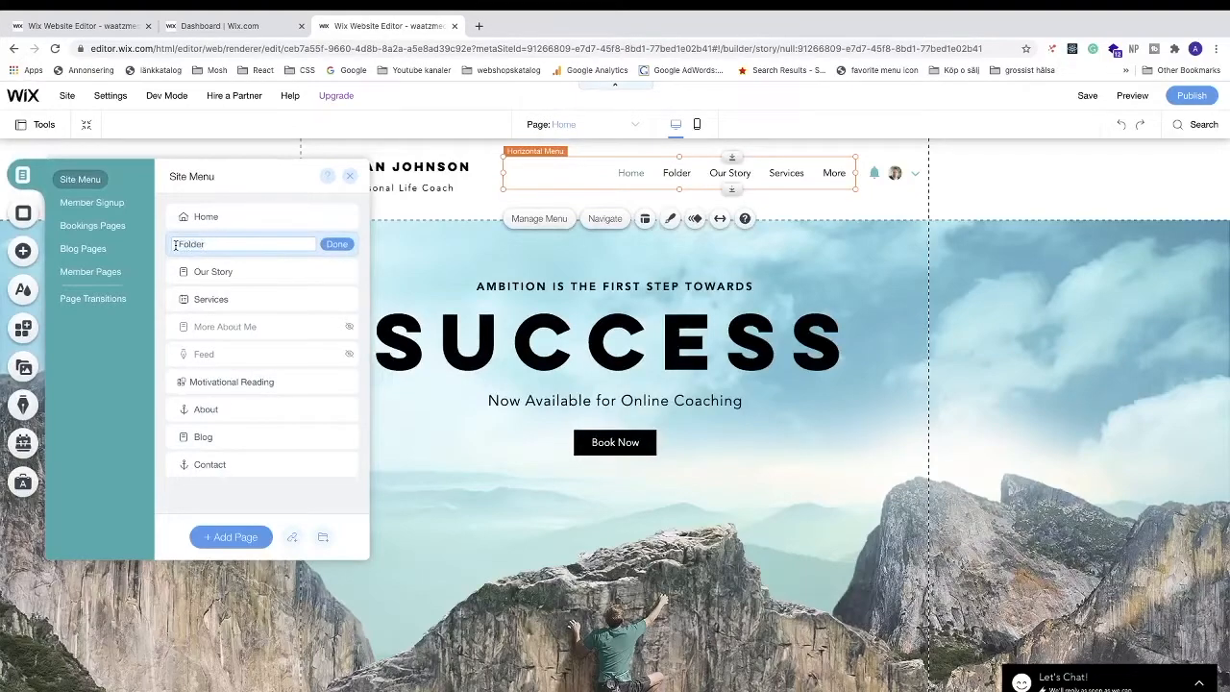
text(Drop Down Menu)
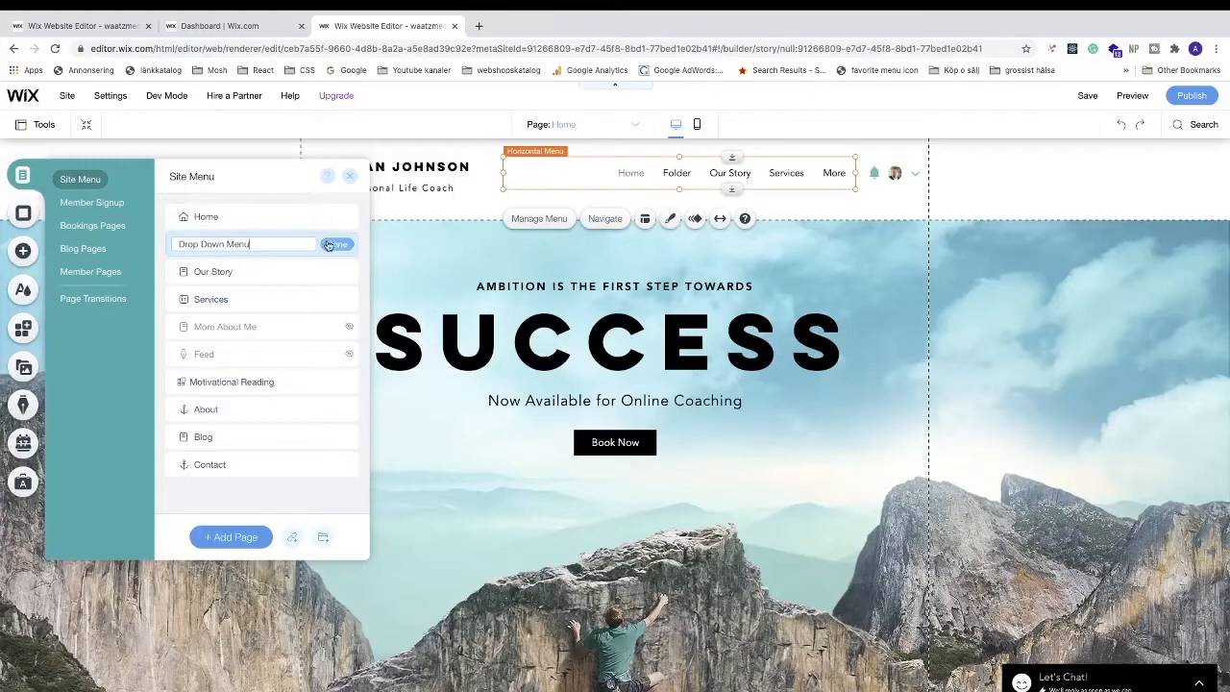
click(336, 245)
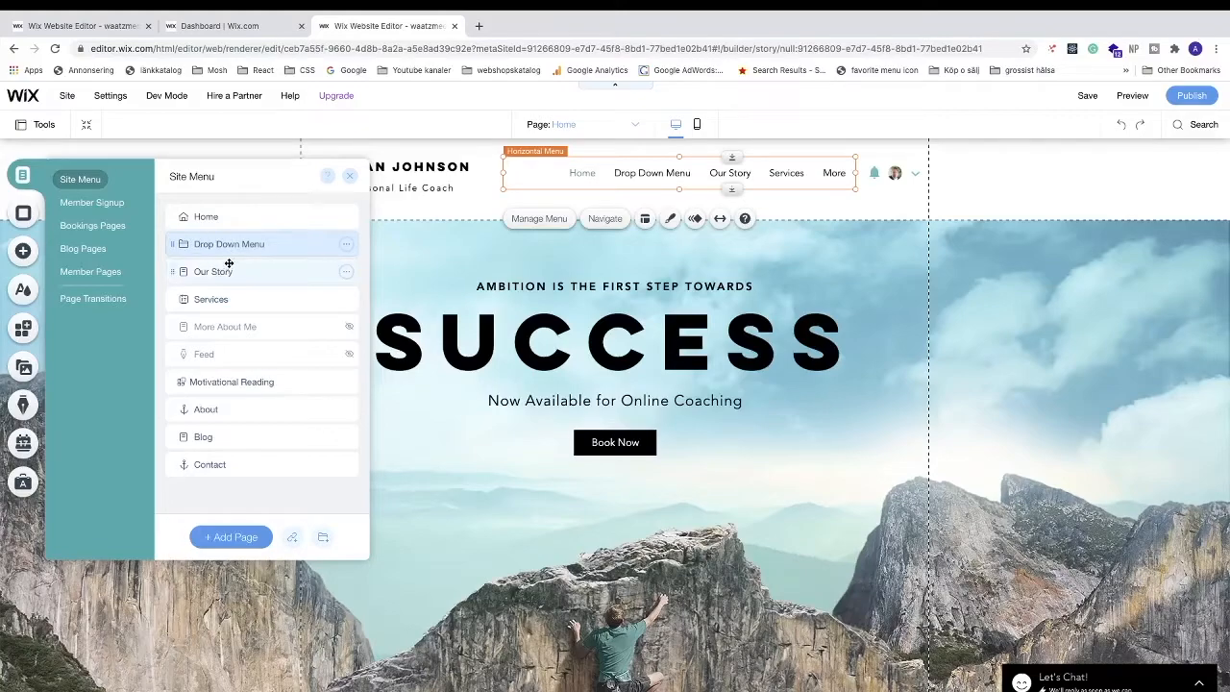
Add a new page named Item 1 to the site menu
click(233, 534)
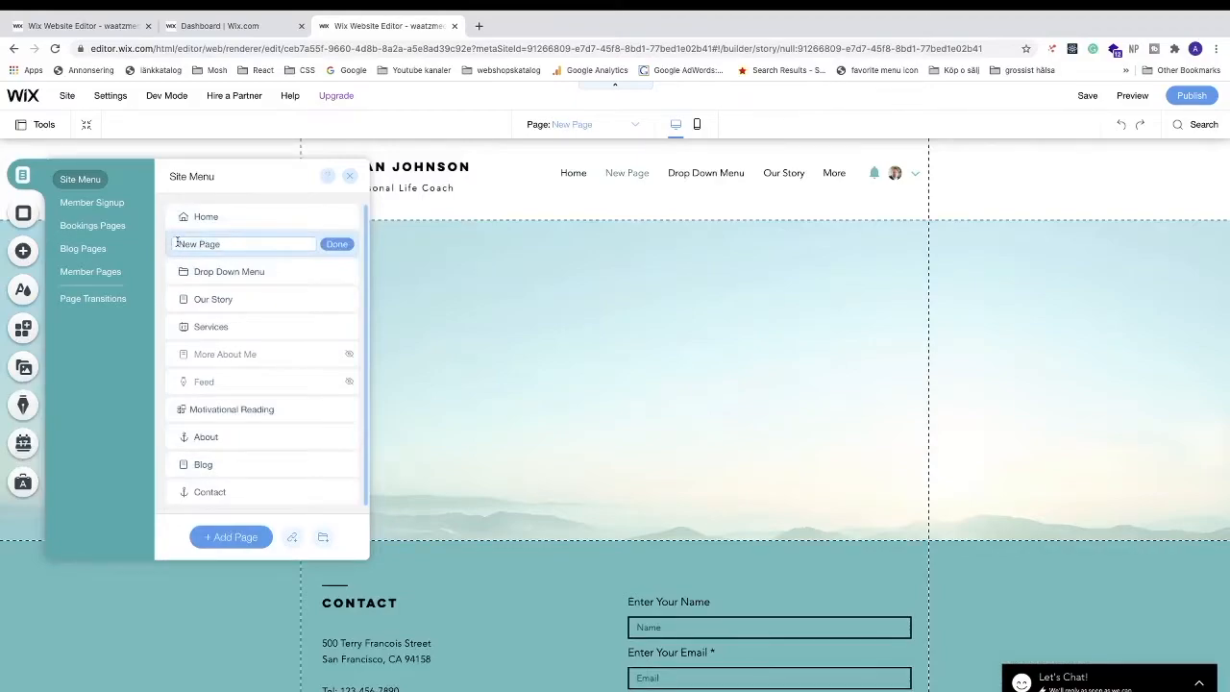
text(Item 1)
click(339, 244)
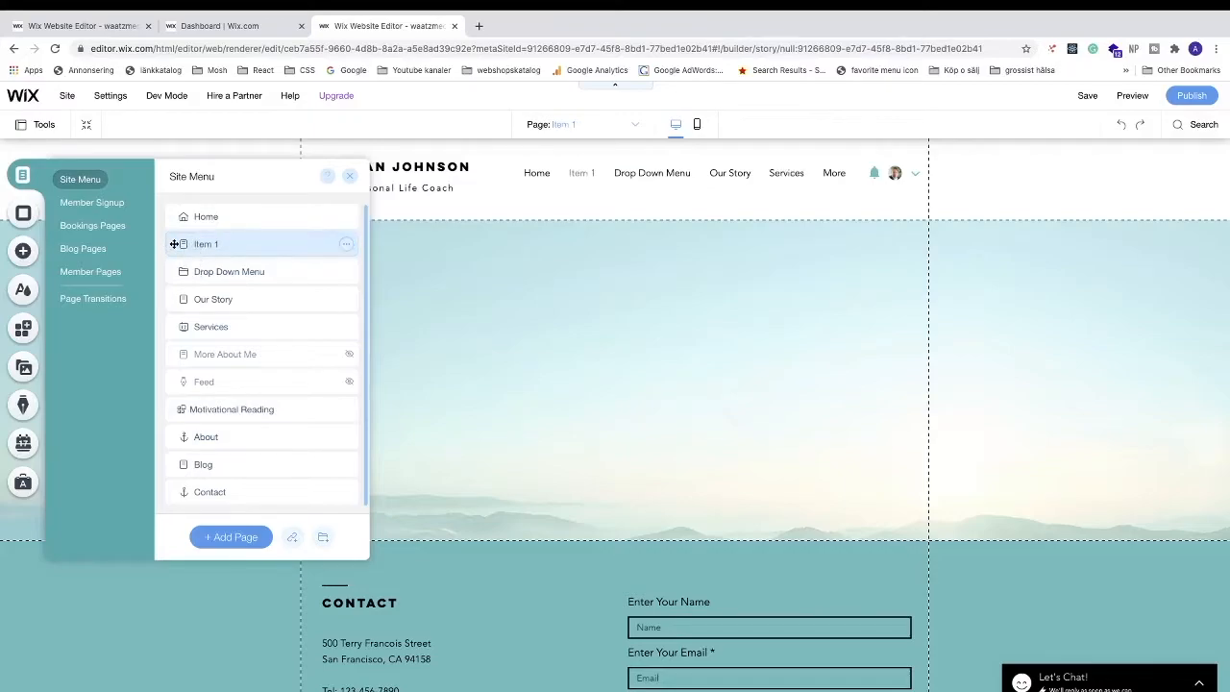
Move the Item 1 page below the Drop Down Menu folder in the site menu and nest it as a subpage
scroll(174, 244, up, 5)
scroll(569, 393, down, 1)
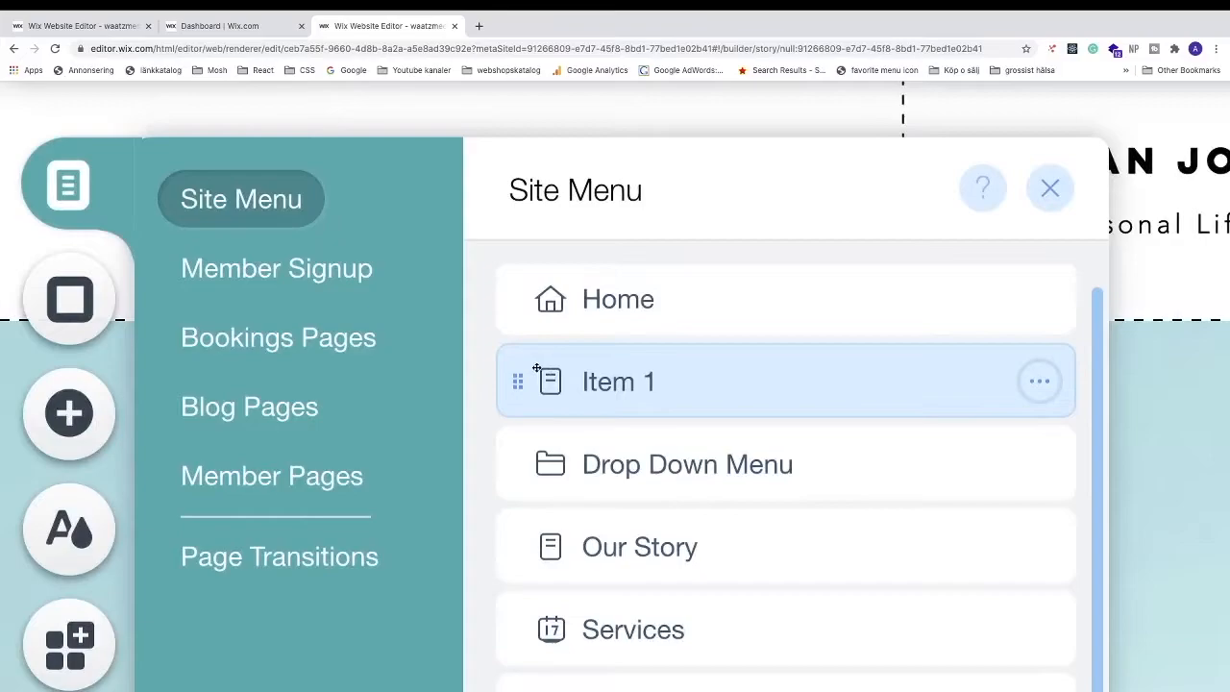
drag(518, 379, 520, 434)
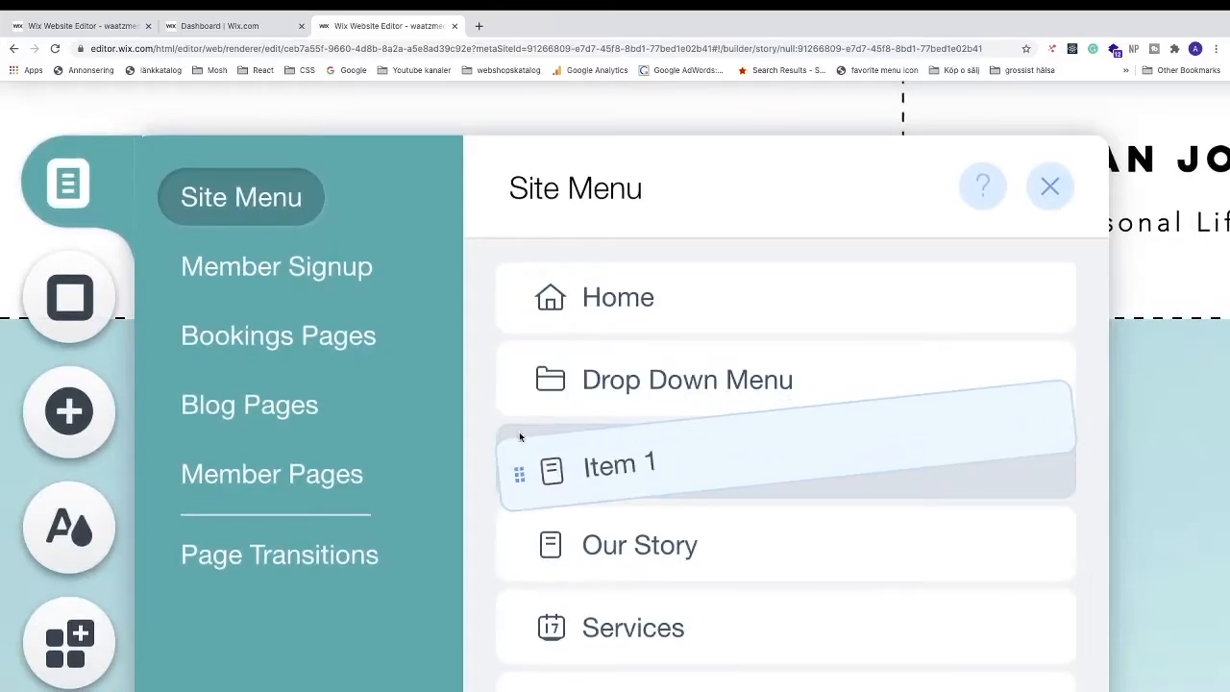
drag(519, 437, 594, 433)
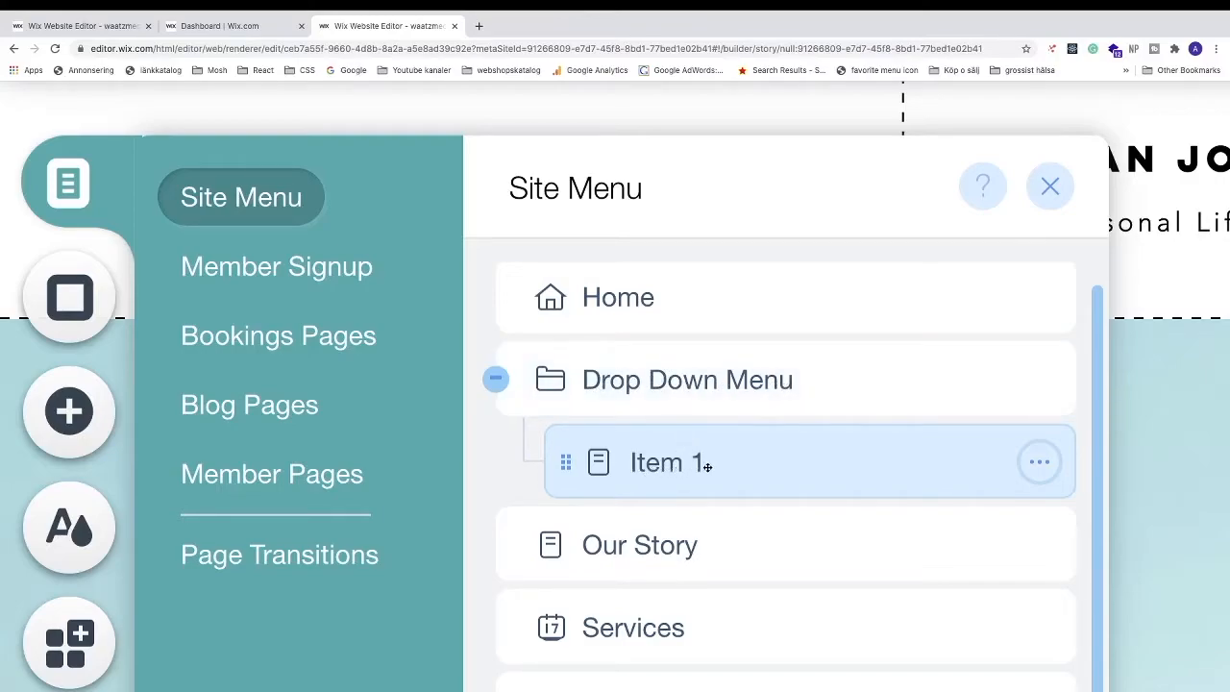
Add a new page named Item 2 beneath Item 1 inside the Drop Down Menu folder
scroll(702, 468, down, 6)
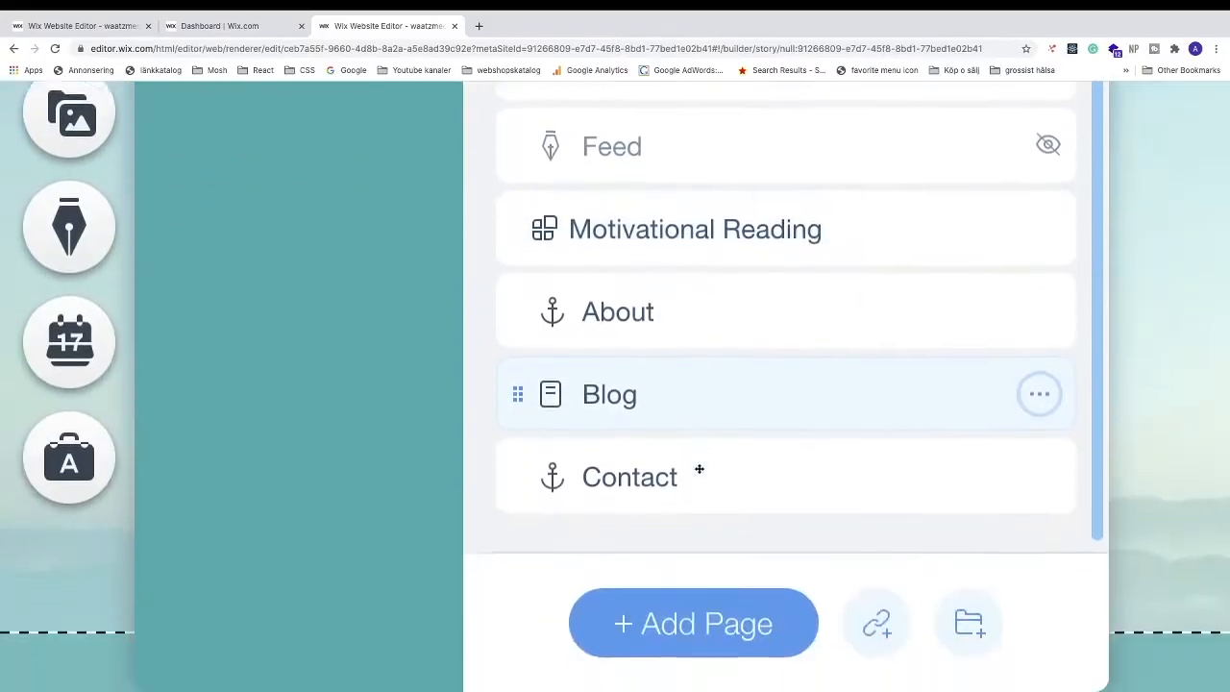
scroll(700, 468, down, 3)
scroll(683, 394, up, 1)
click(688, 403)
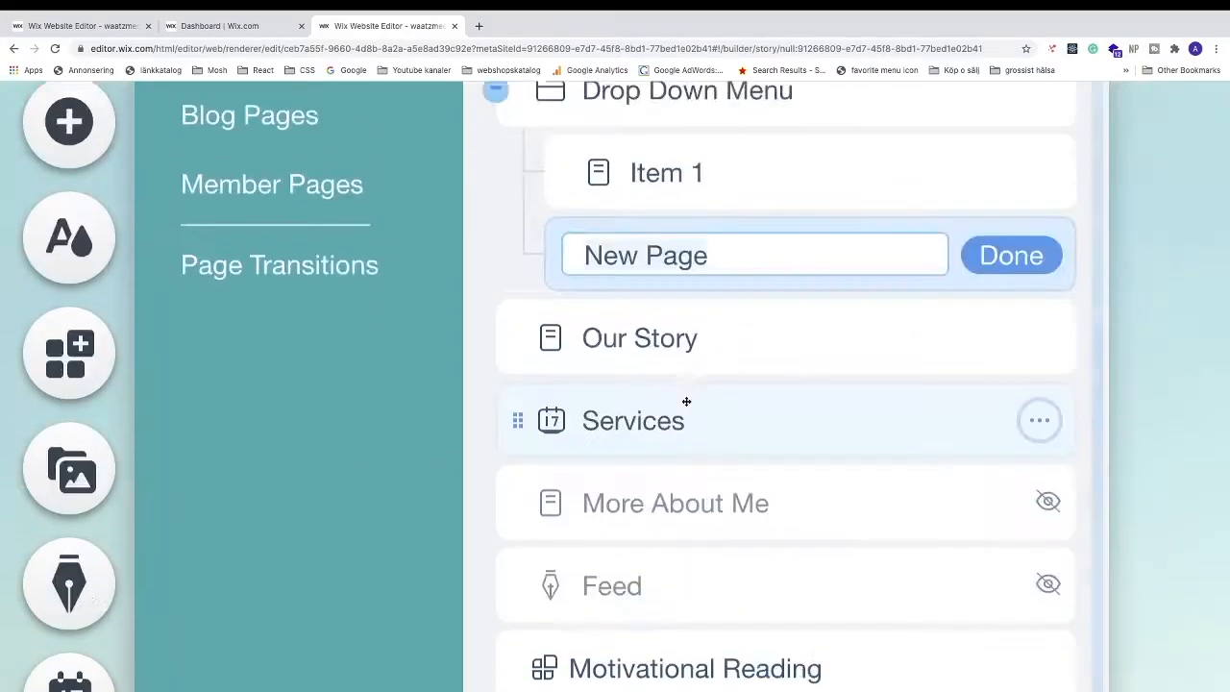
scroll(687, 402, up, 2)
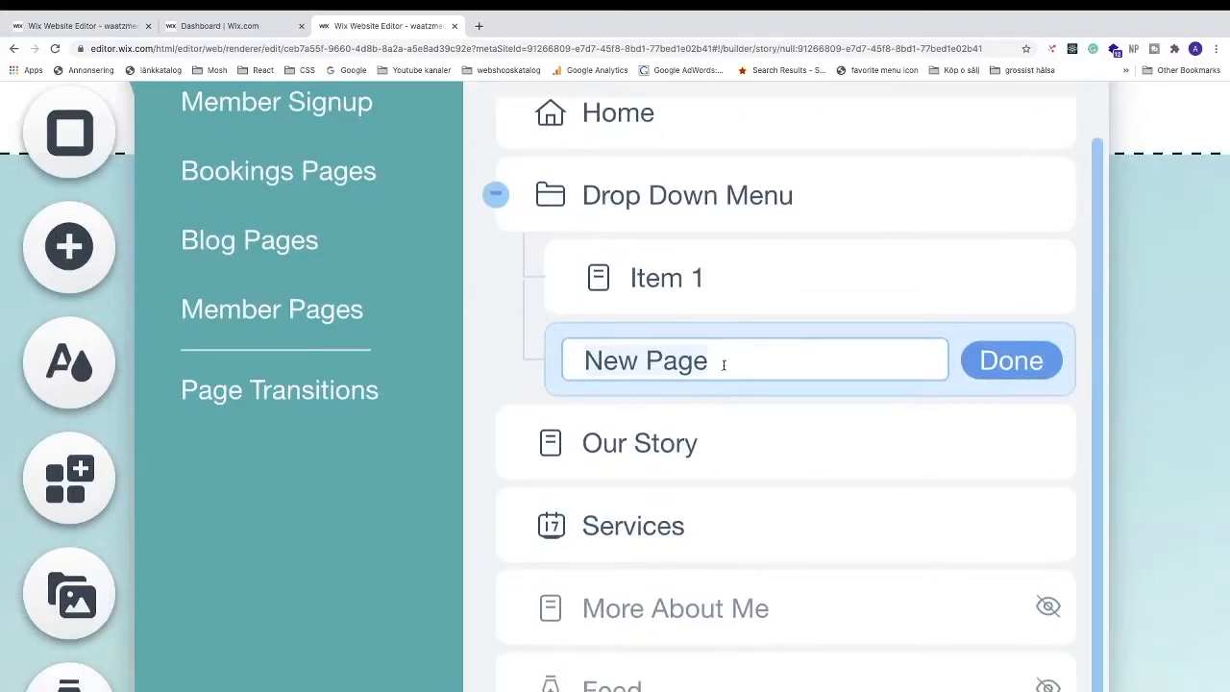
text(Item 2)
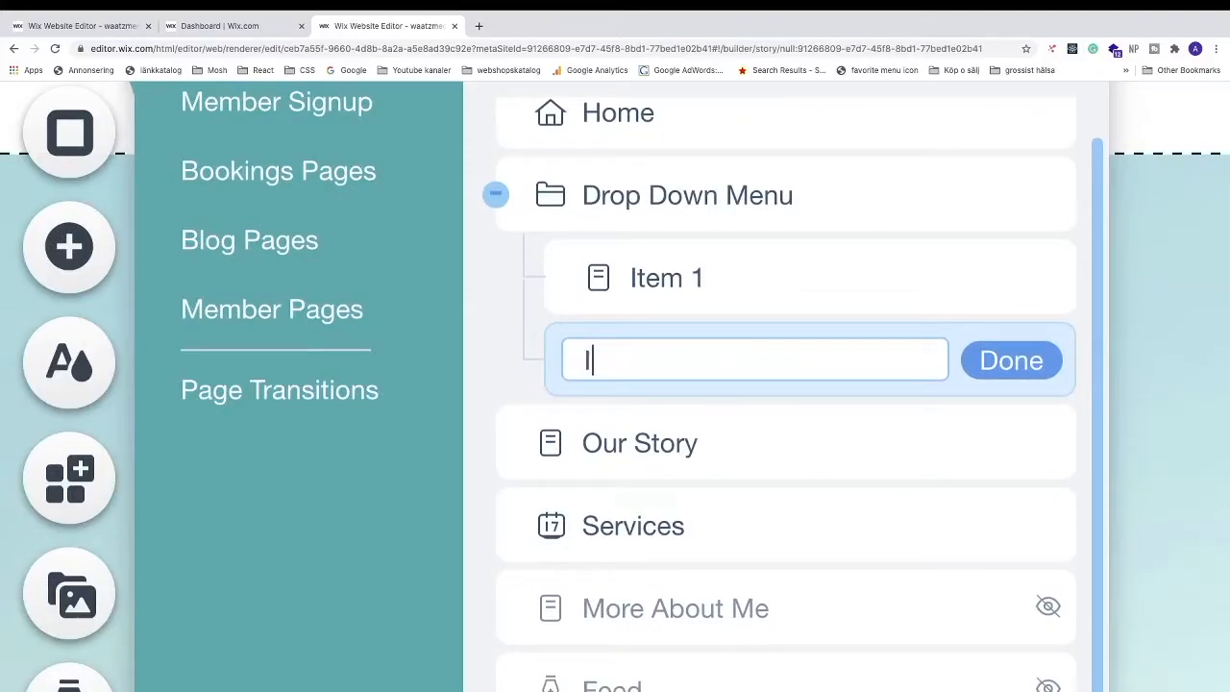
click(1025, 360)
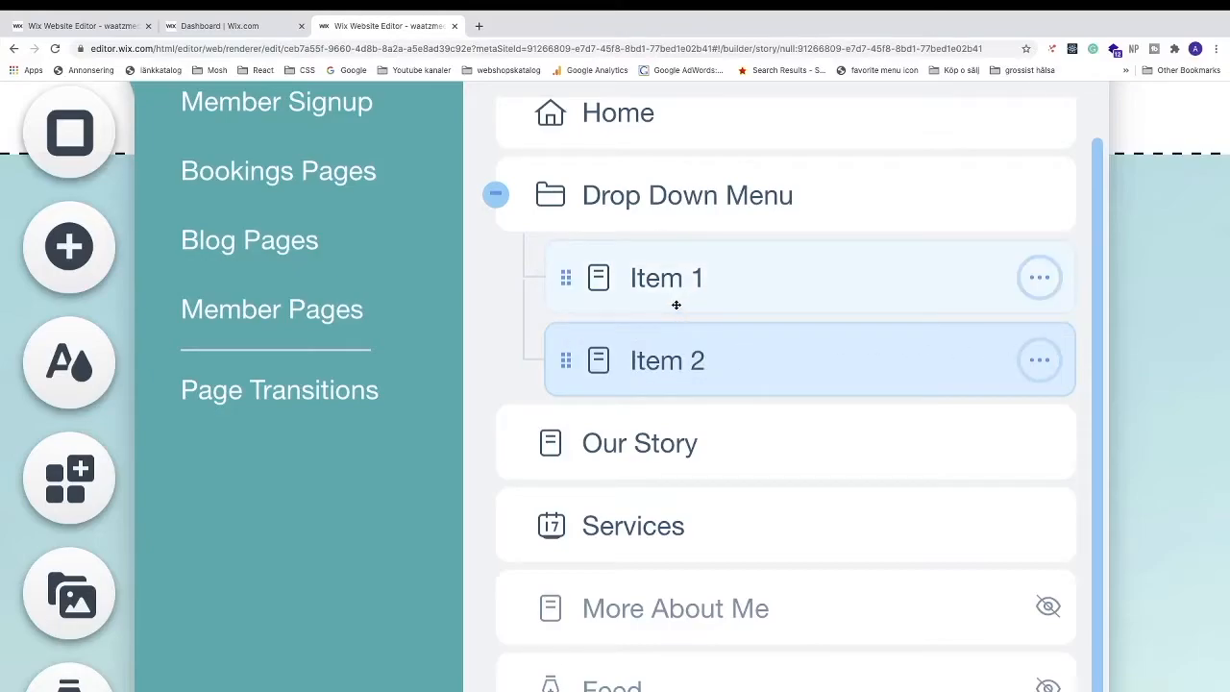
Try nesting the Our Story page under the Drop Down Menu folder, and return it to the top level
click(609, 209)
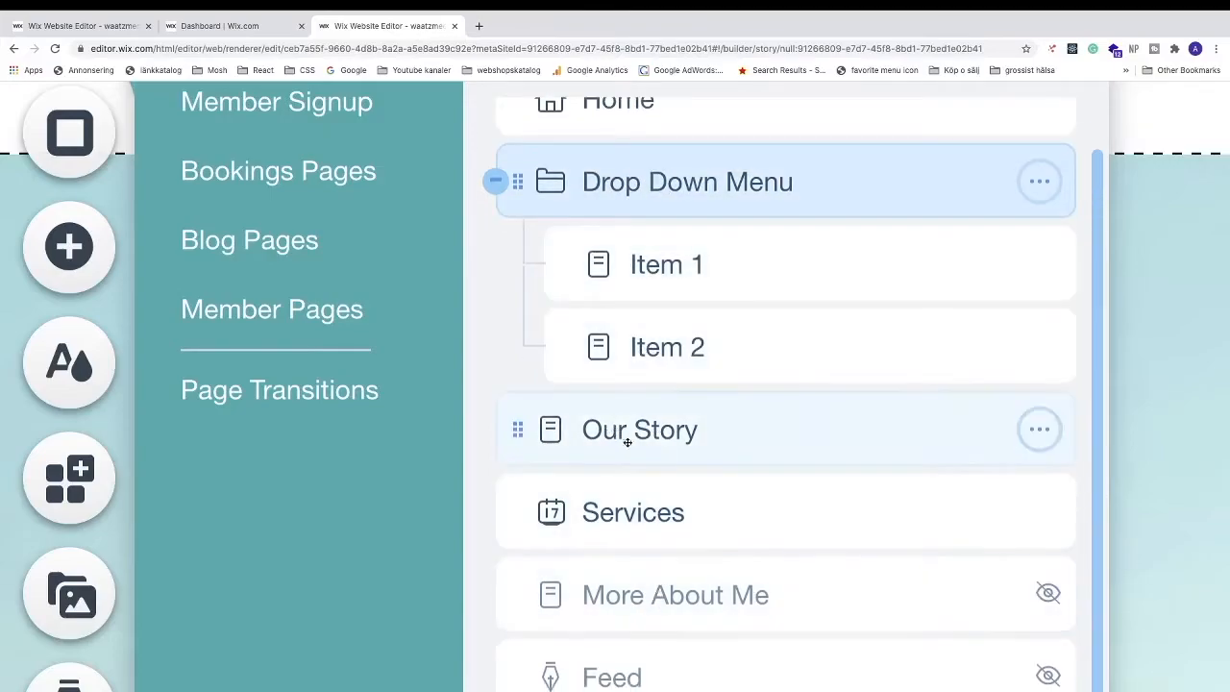
drag(599, 430, 708, 448)
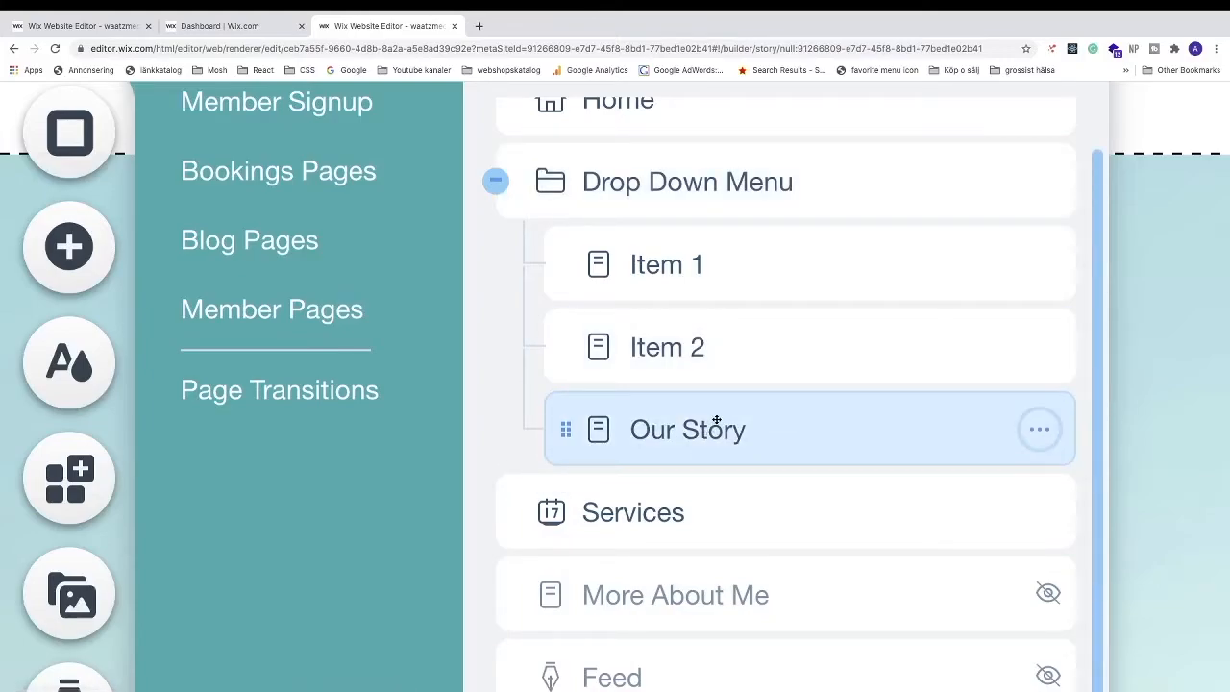
drag(722, 427, 617, 409)
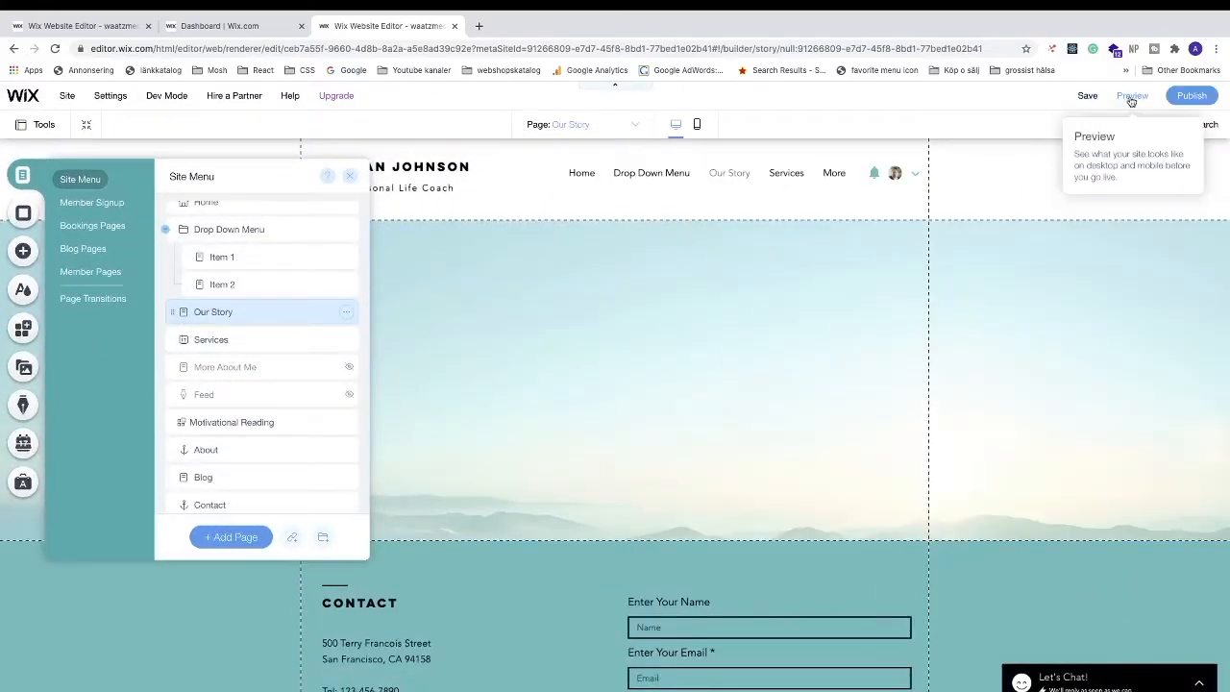
Preview the site to check the Drop Down Menu item in the header, return to the editor and close the site menu
click(1131, 97)
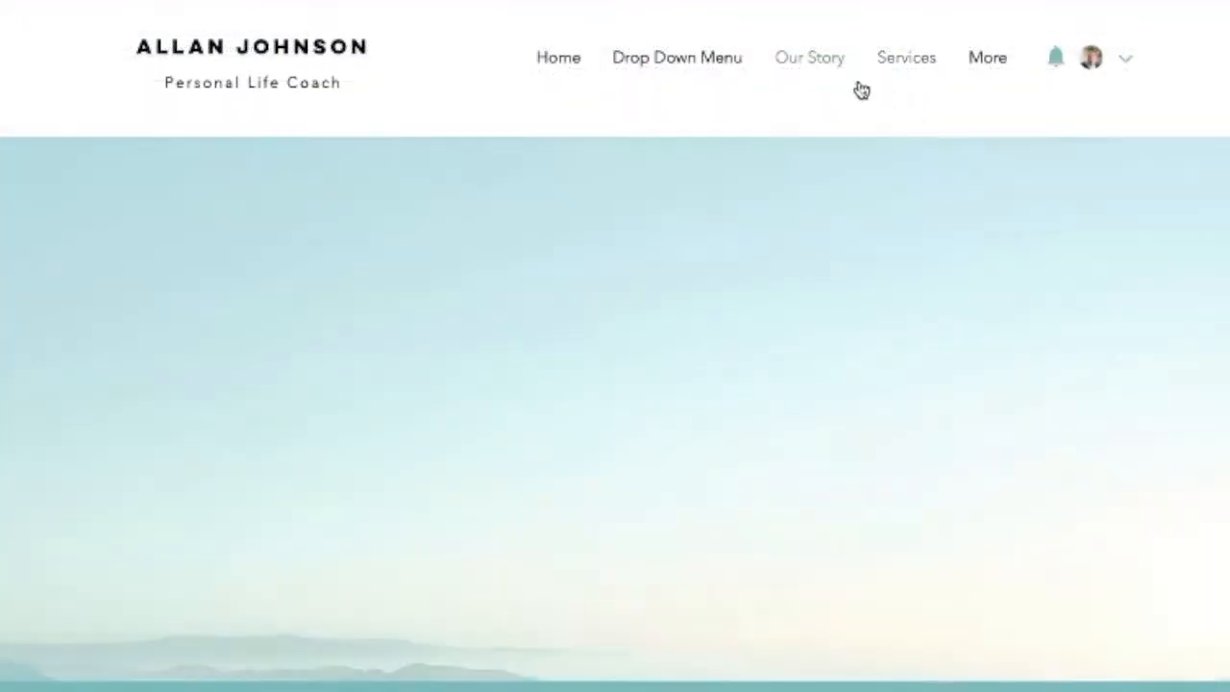
mouse_move(671, 58)
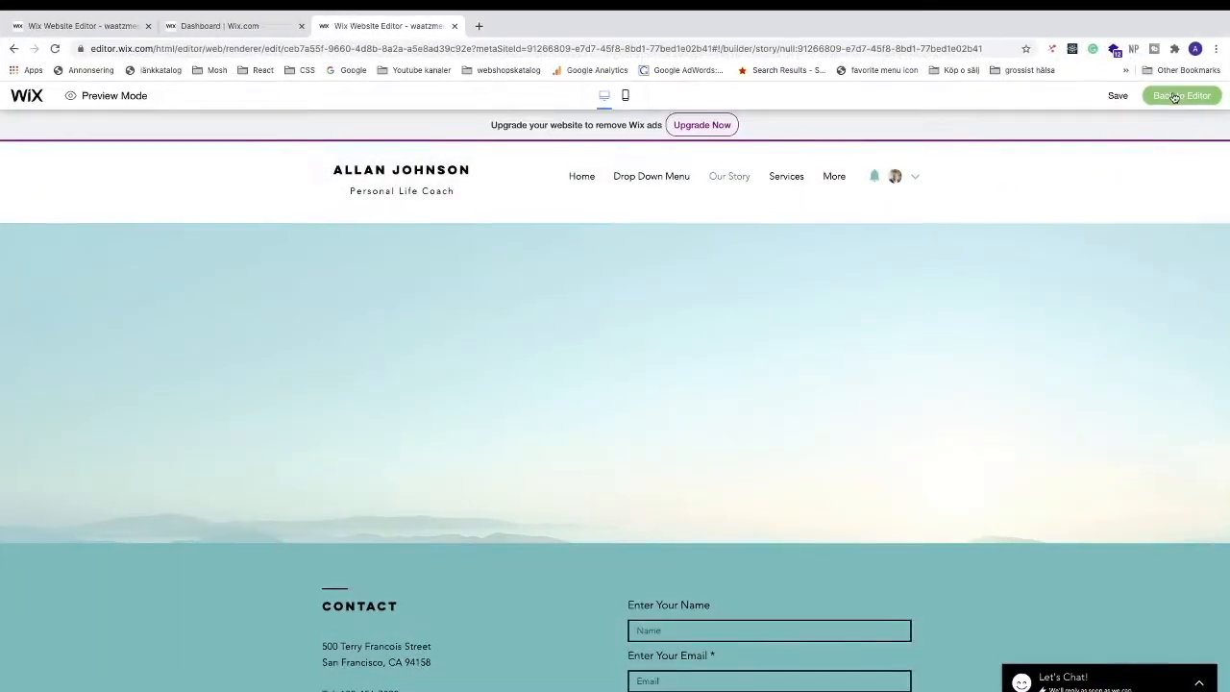
click(1169, 99)
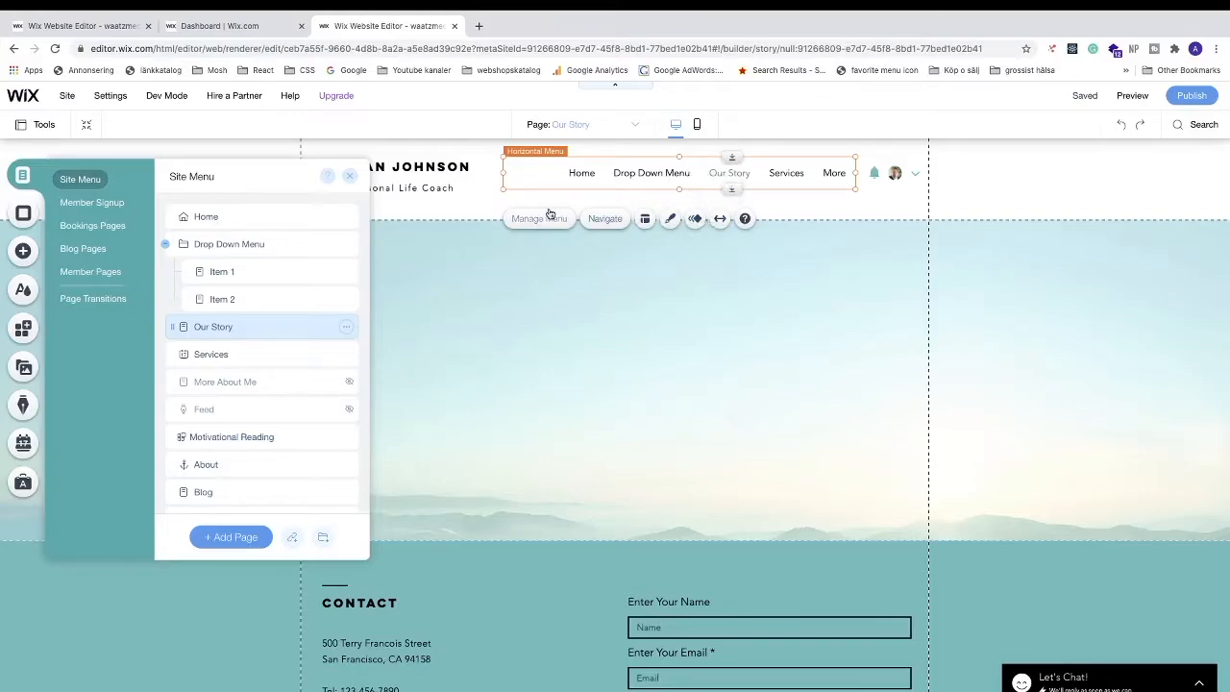
click(351, 180)
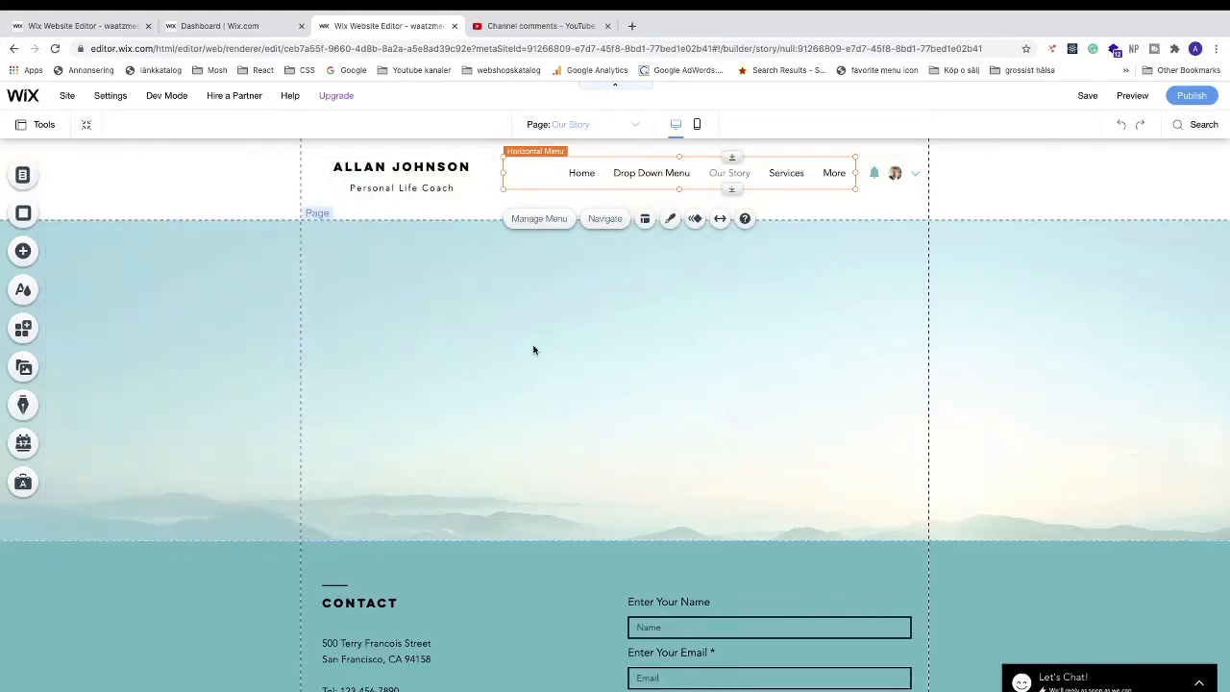
Open the horizontal menu's layout settings, try centre and left text alignment, and set the text to align right
click(646, 219)
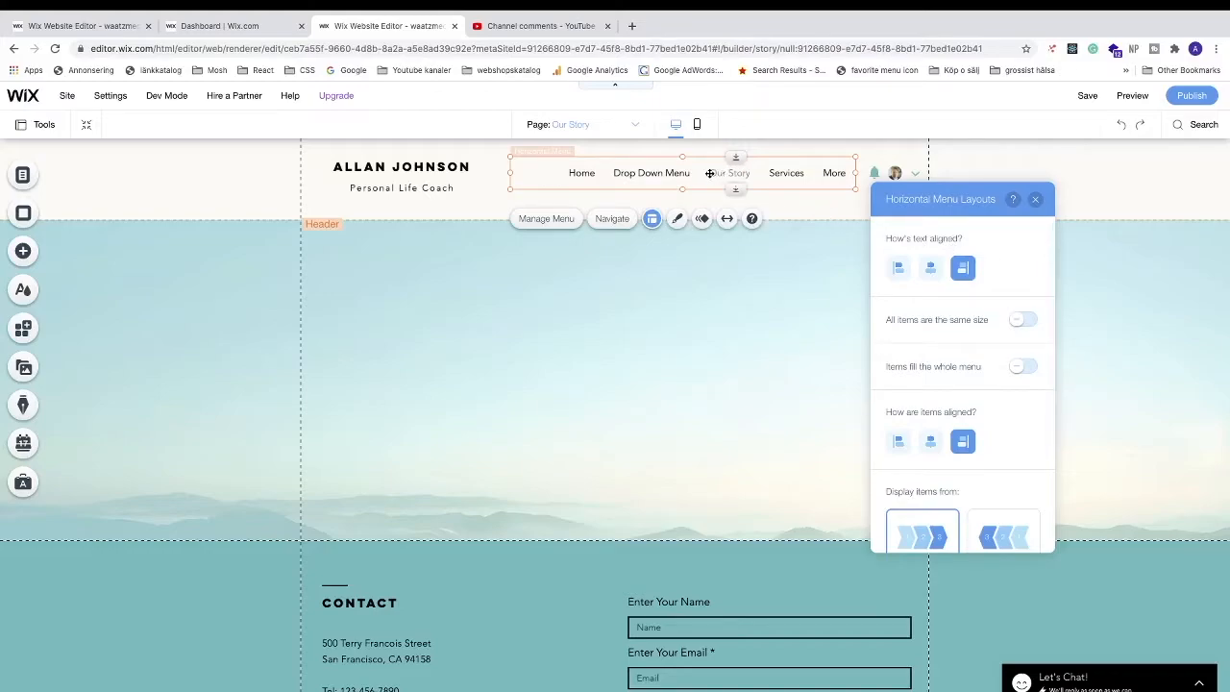
click(930, 268)
click(899, 275)
click(927, 273)
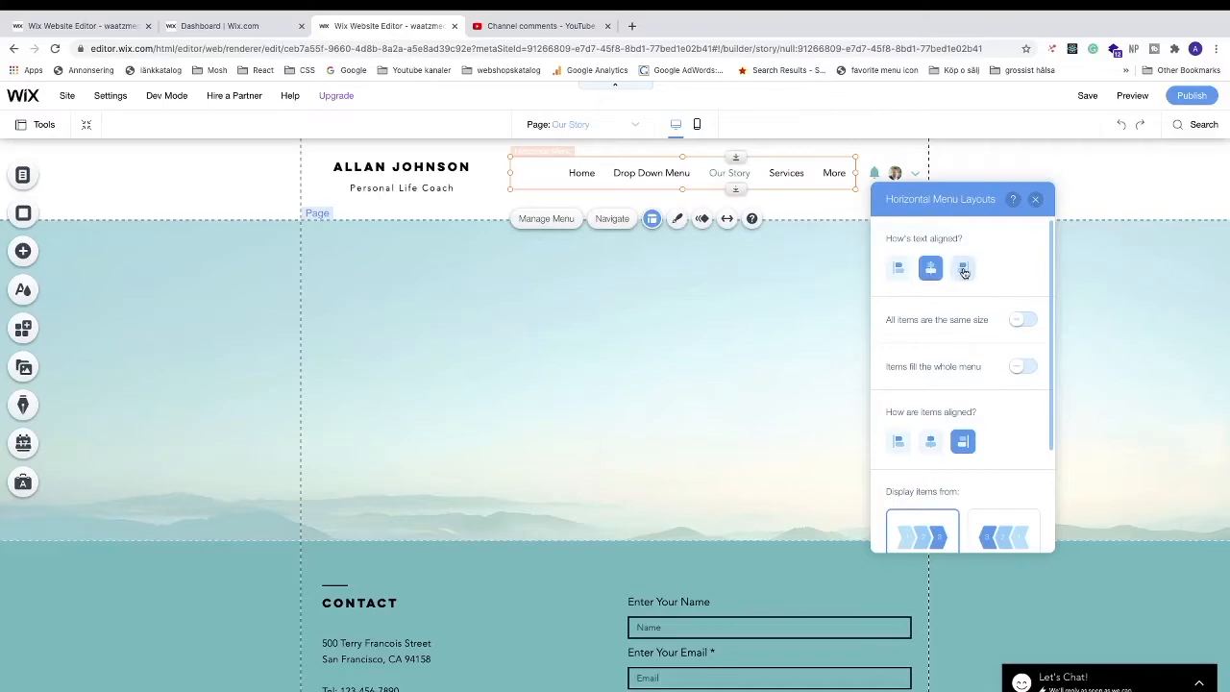
click(965, 270)
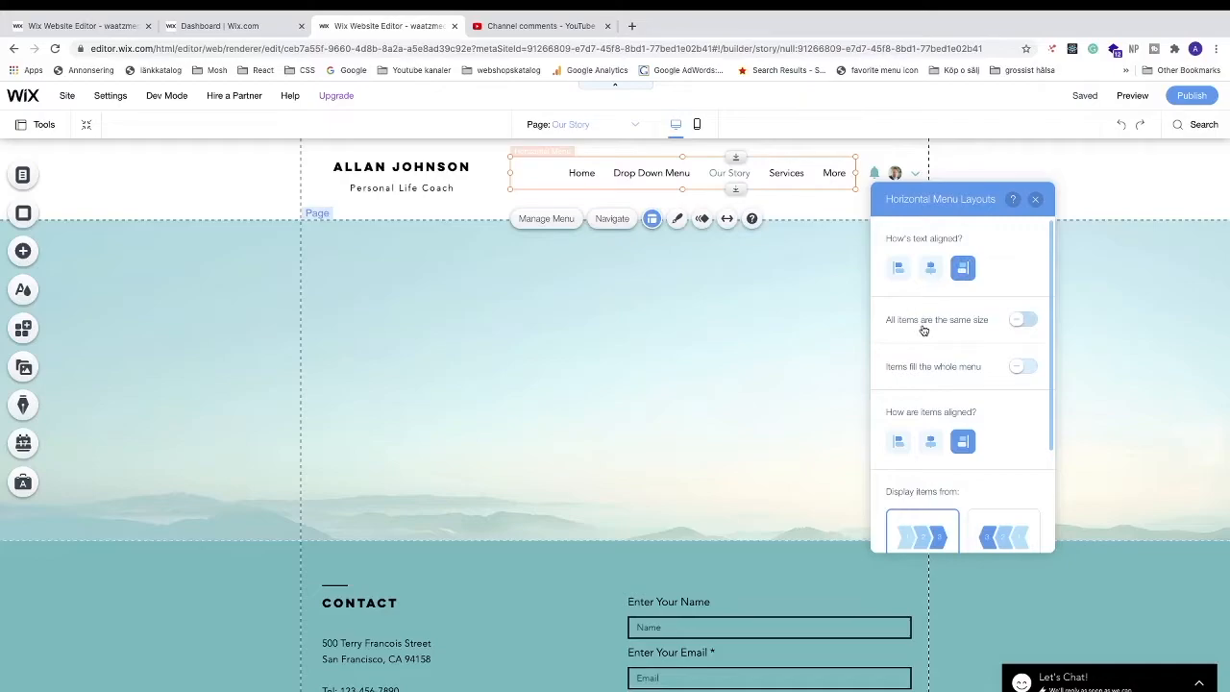
Try making all header menu items the same size, and switch that option back off
click(1017, 321)
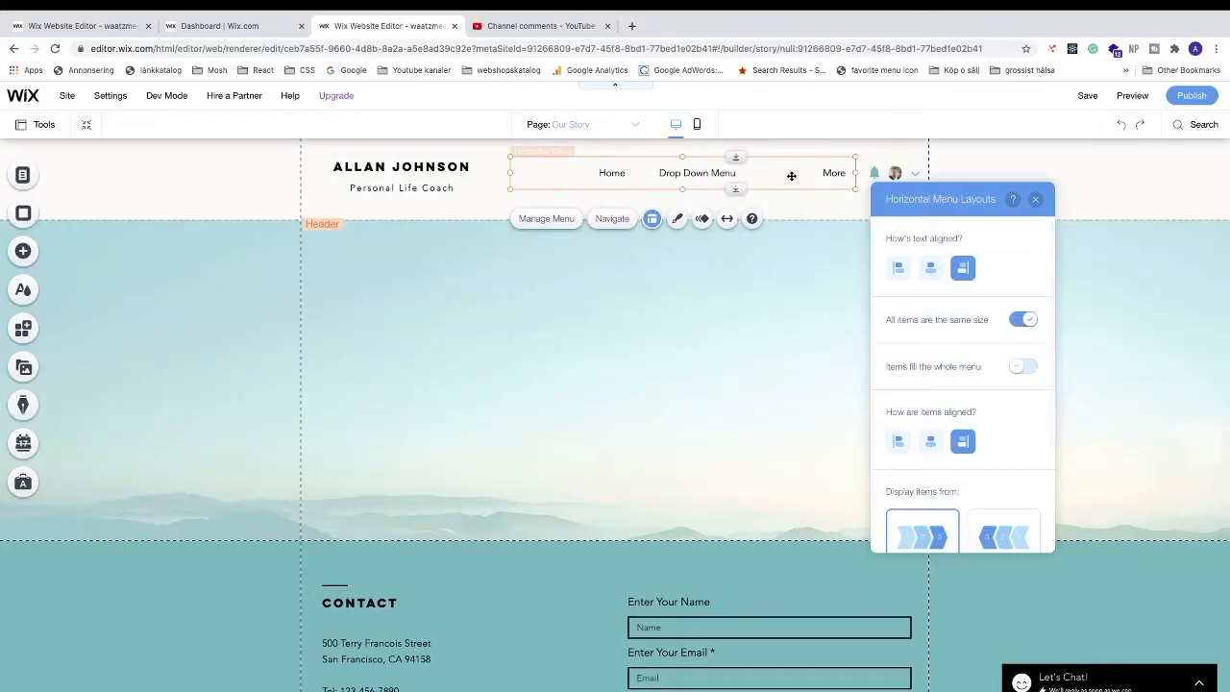
mouse_move(493, 173)
mouse_down()
mouse_move(54, 173)
mouse_move(503, 178)
mouse_up()
click(1024, 321)
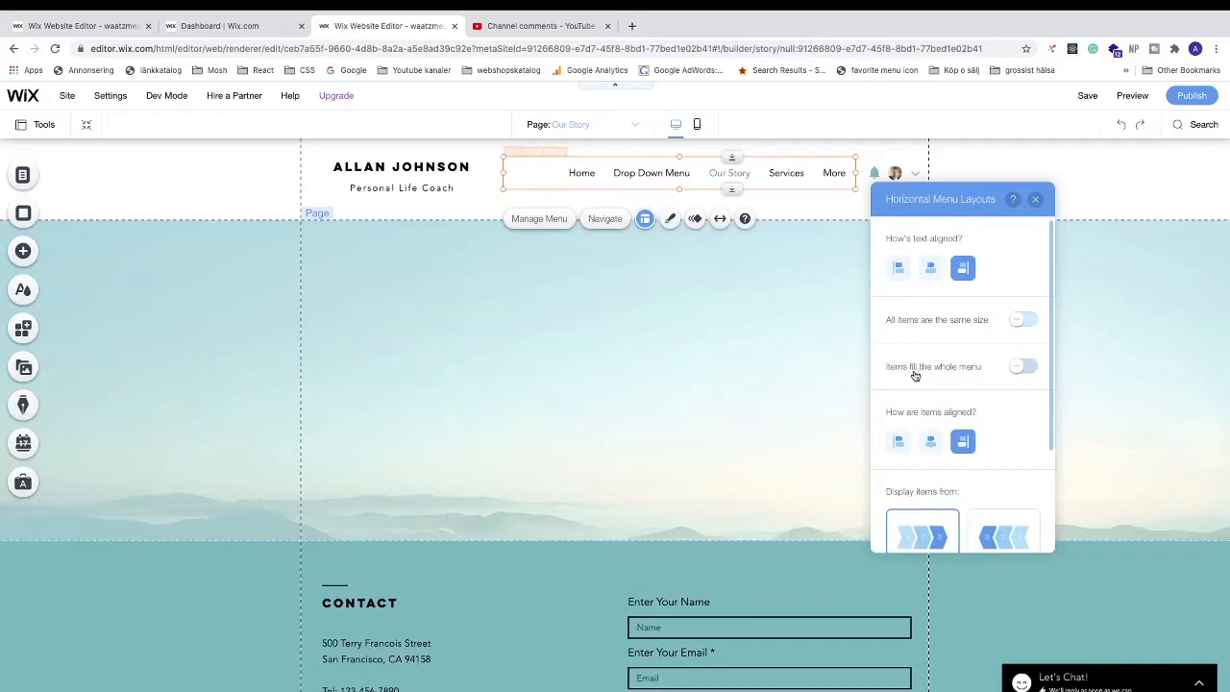
Try filling the whole menu with its items and displaying them Right to Left, and revert both settings
click(1021, 368)
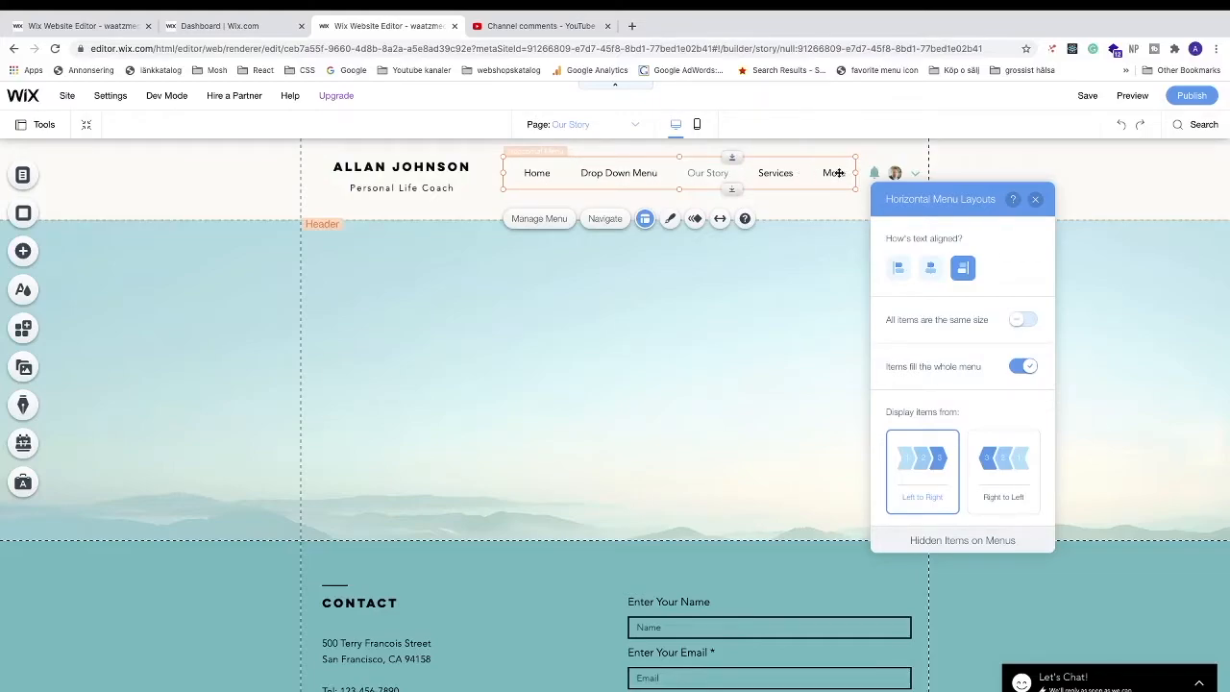
scroll(999, 421, down, 1)
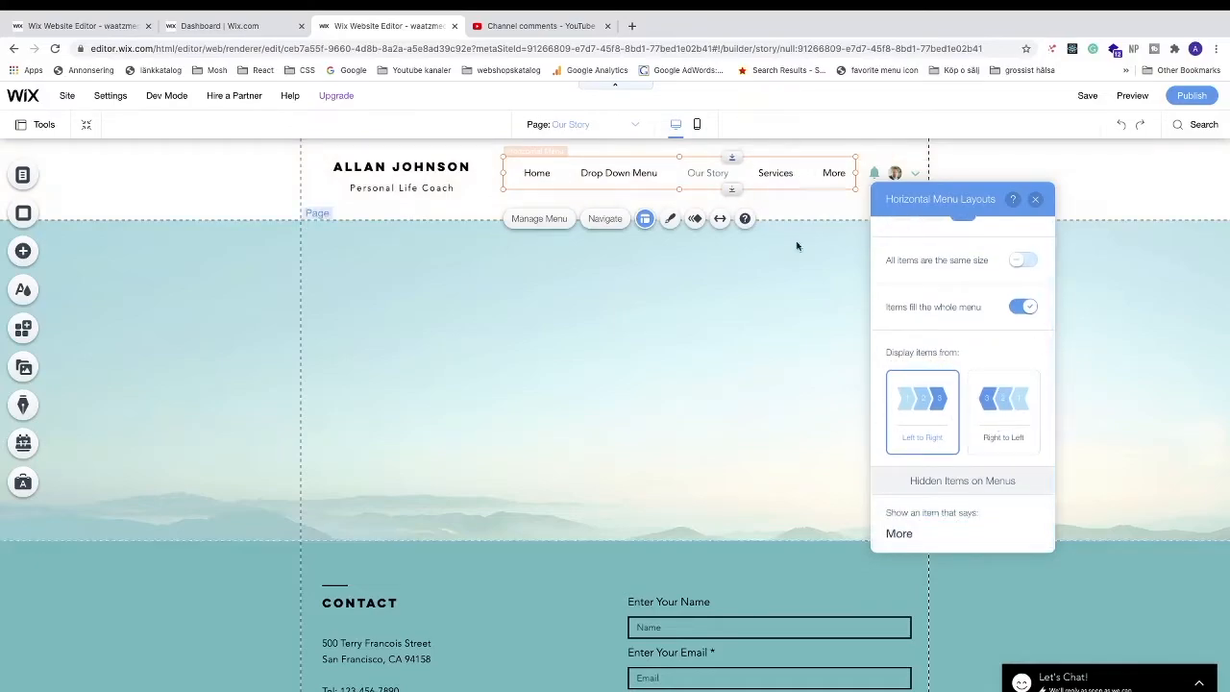
click(1003, 402)
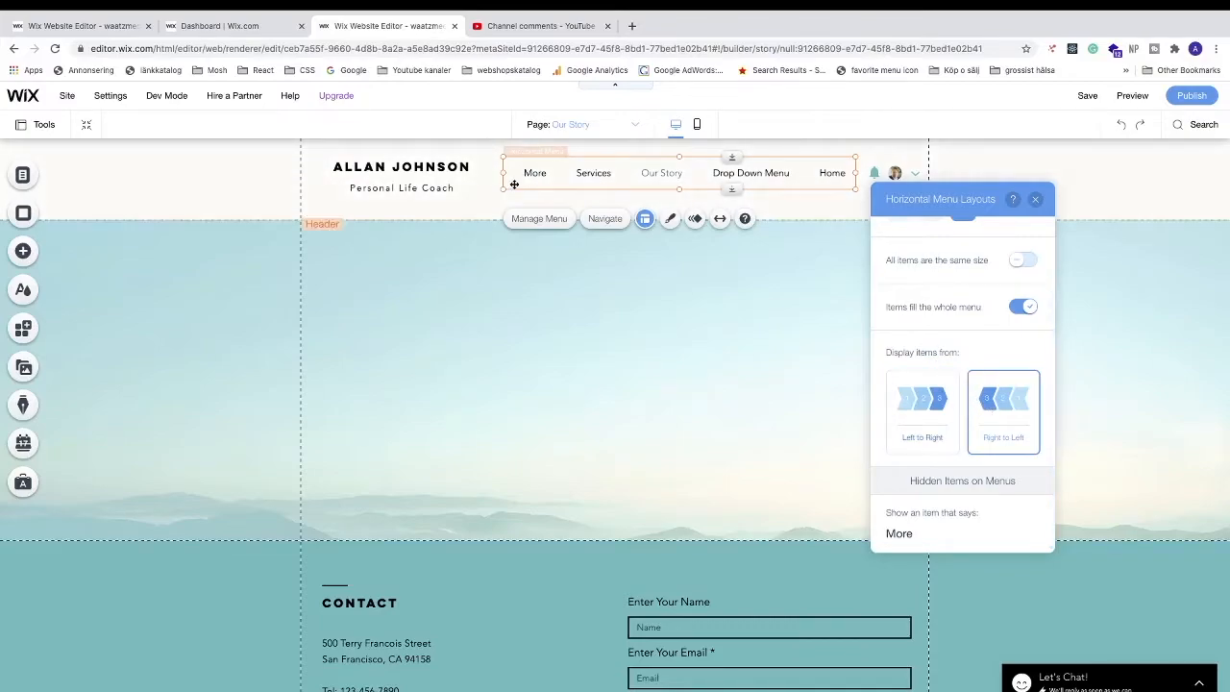
click(937, 428)
scroll(938, 427, up, 1)
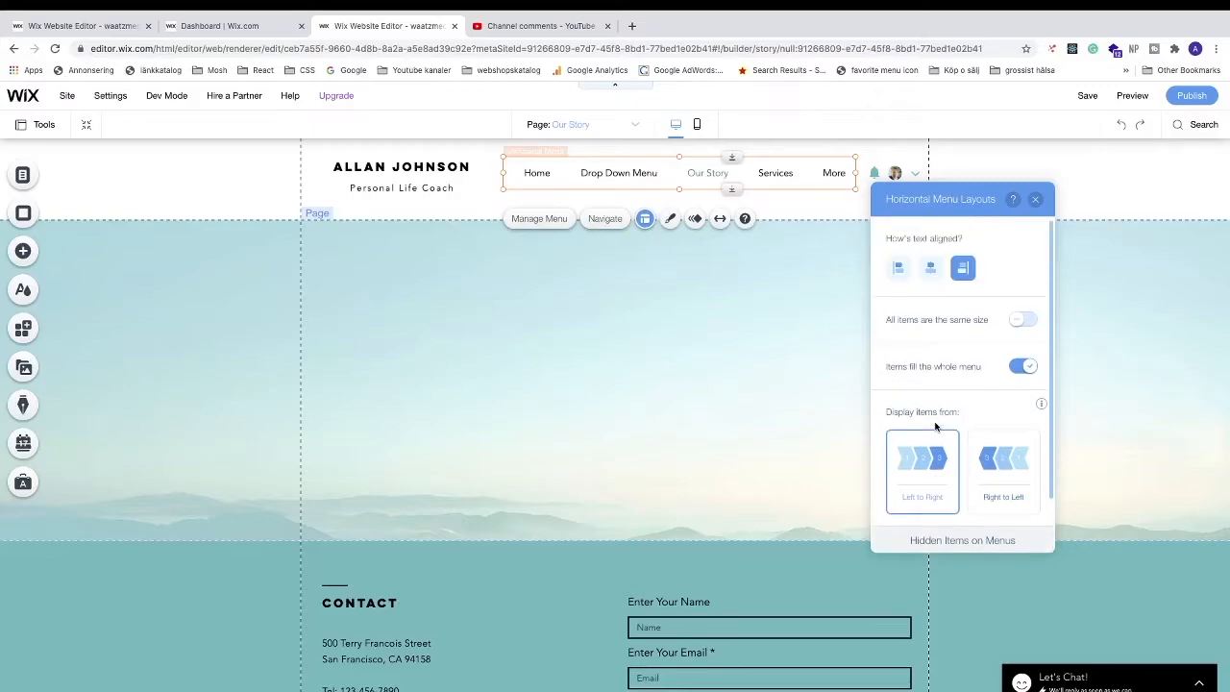
click(1023, 368)
Try left and centre alignment for the menu items, and return them to right alignment
scroll(971, 311, down, 1)
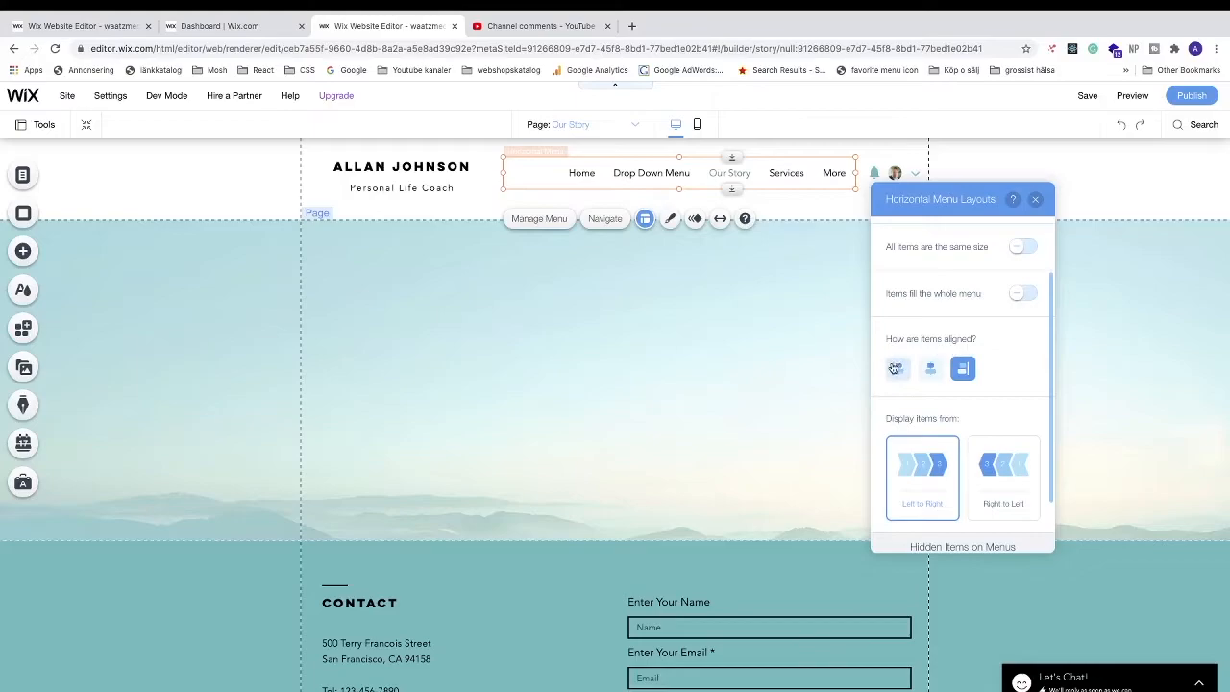
click(899, 370)
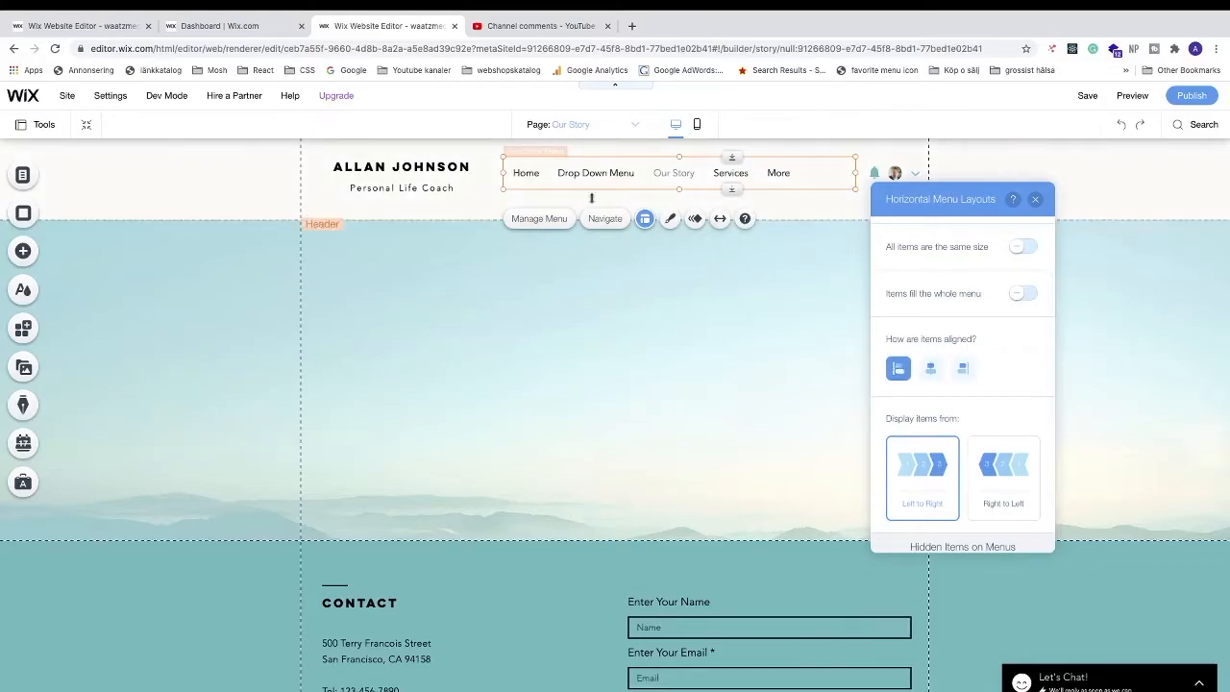
click(931, 368)
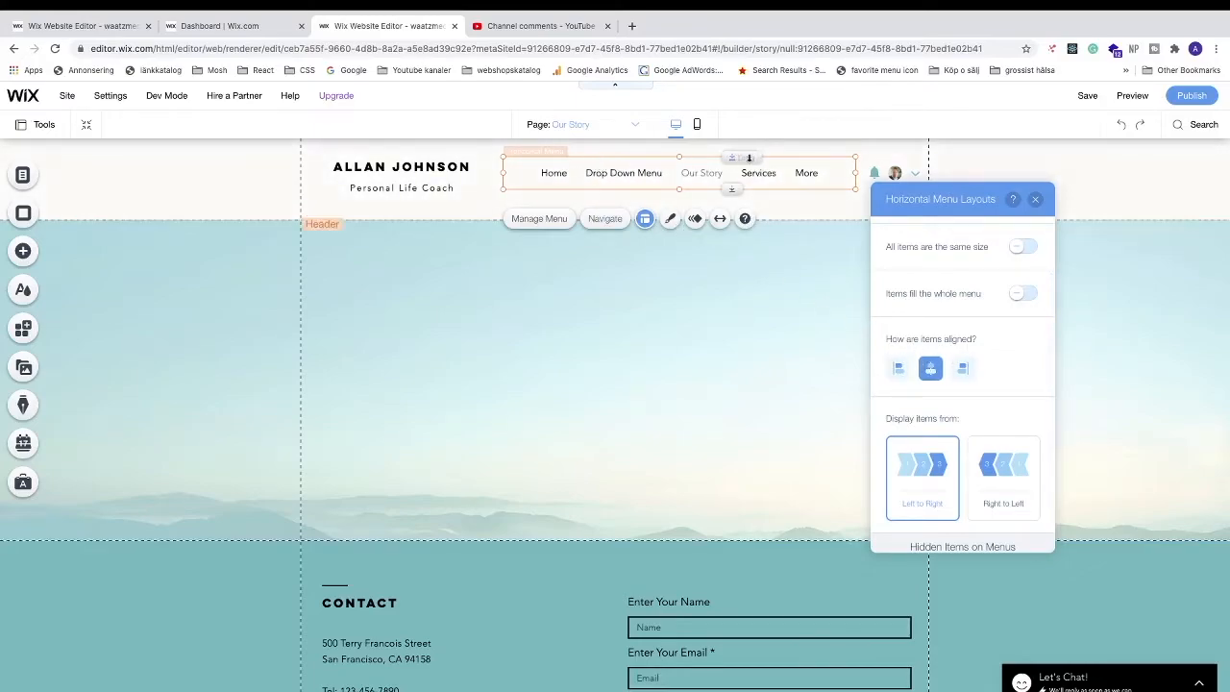
click(963, 368)
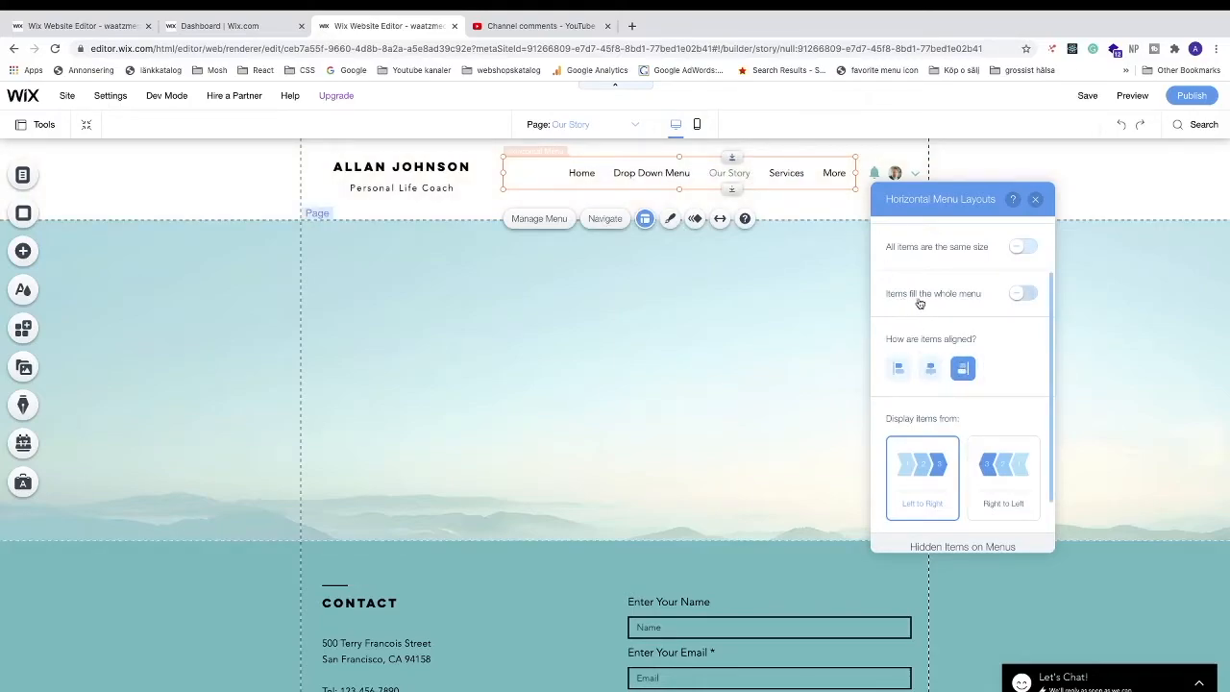
Make the items fill the whole header menu and close the layout settings
click(1020, 294)
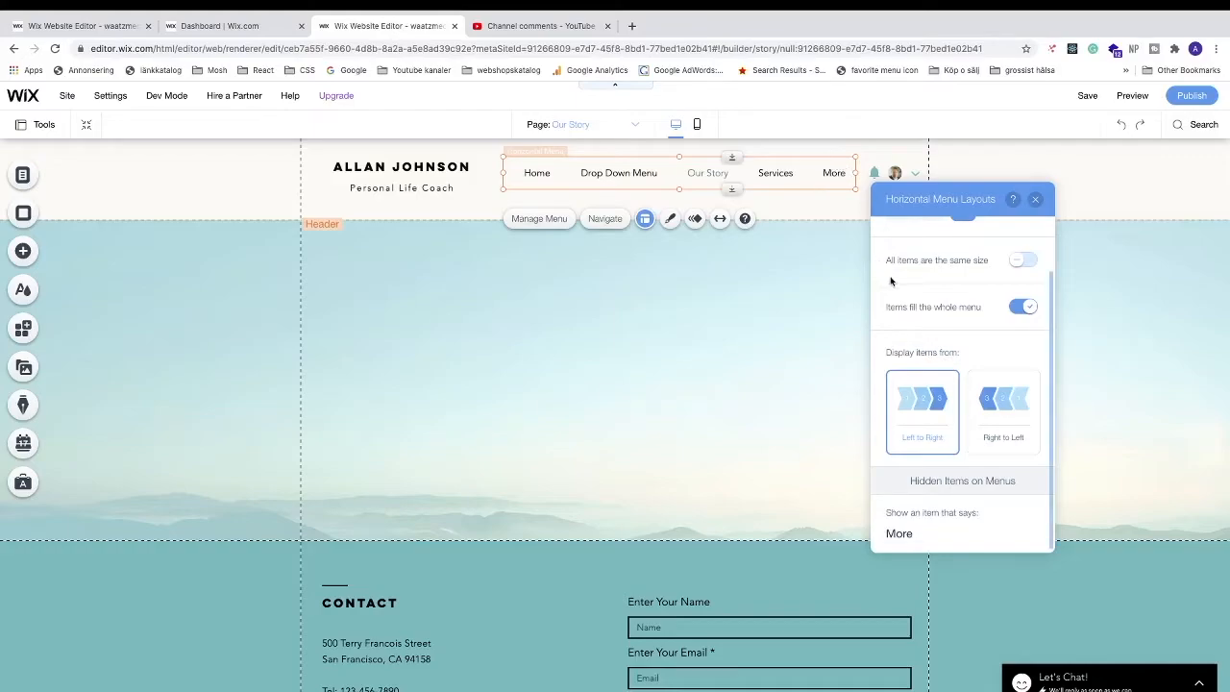
click(1036, 201)
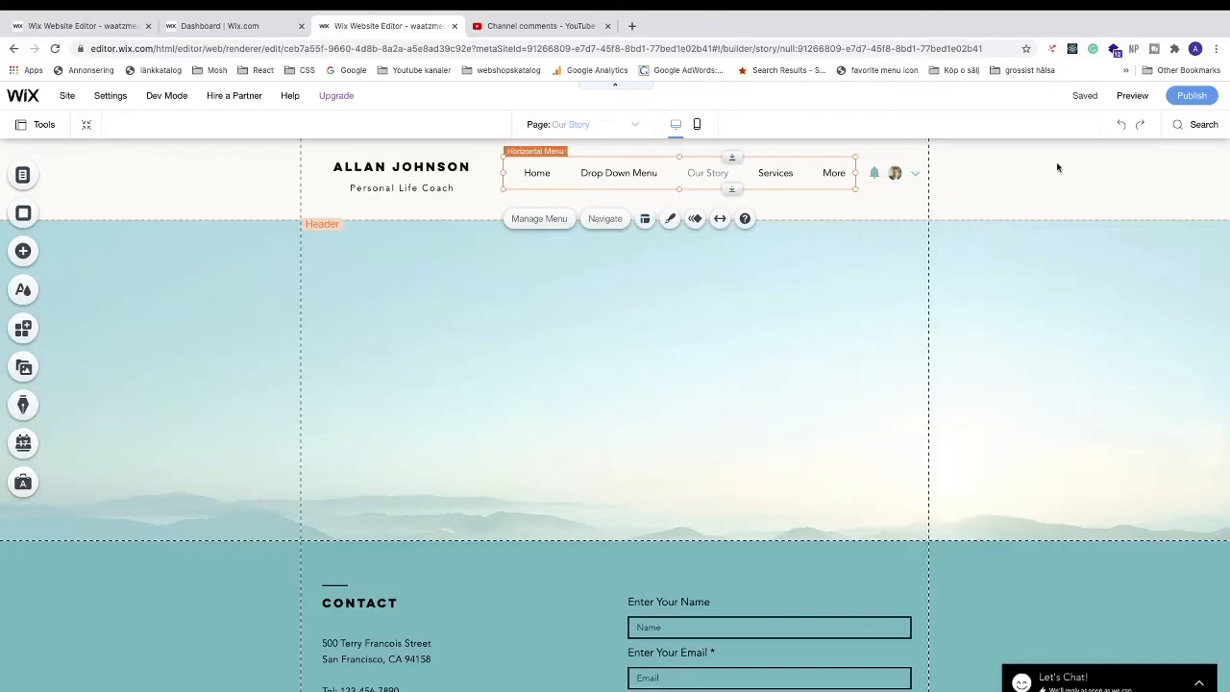
Preview the site, look at the items under More in the header menu, and return to the editor
click(1127, 98)
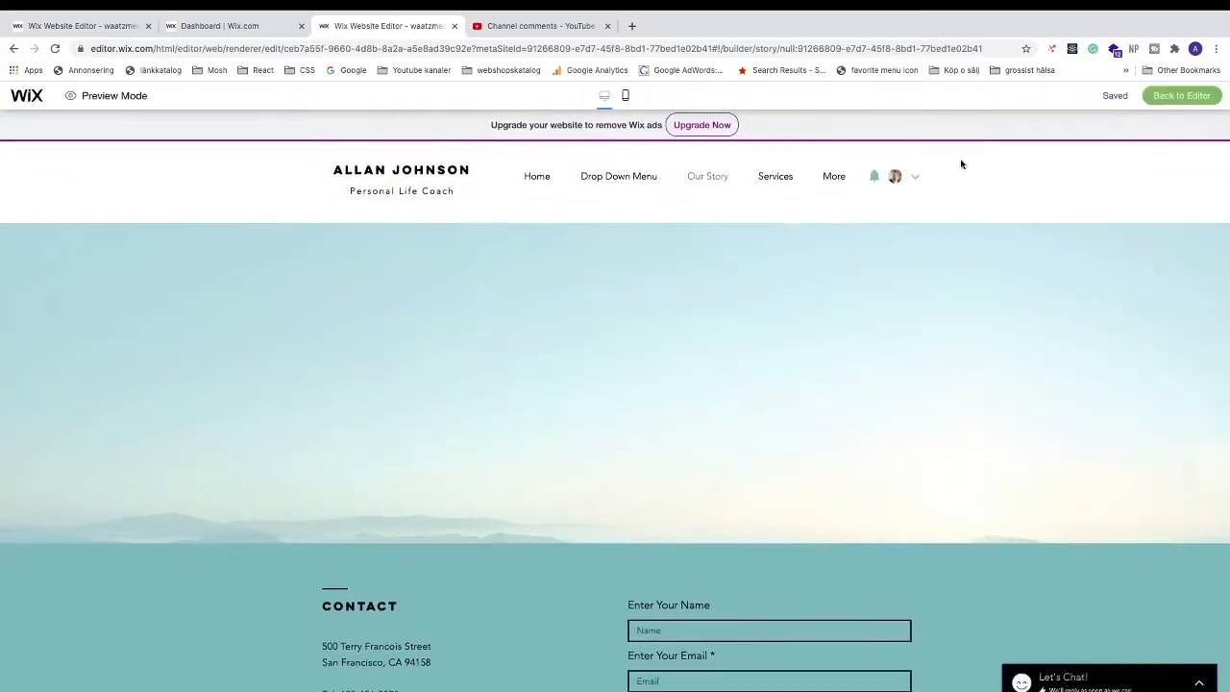
mouse_move(840, 175)
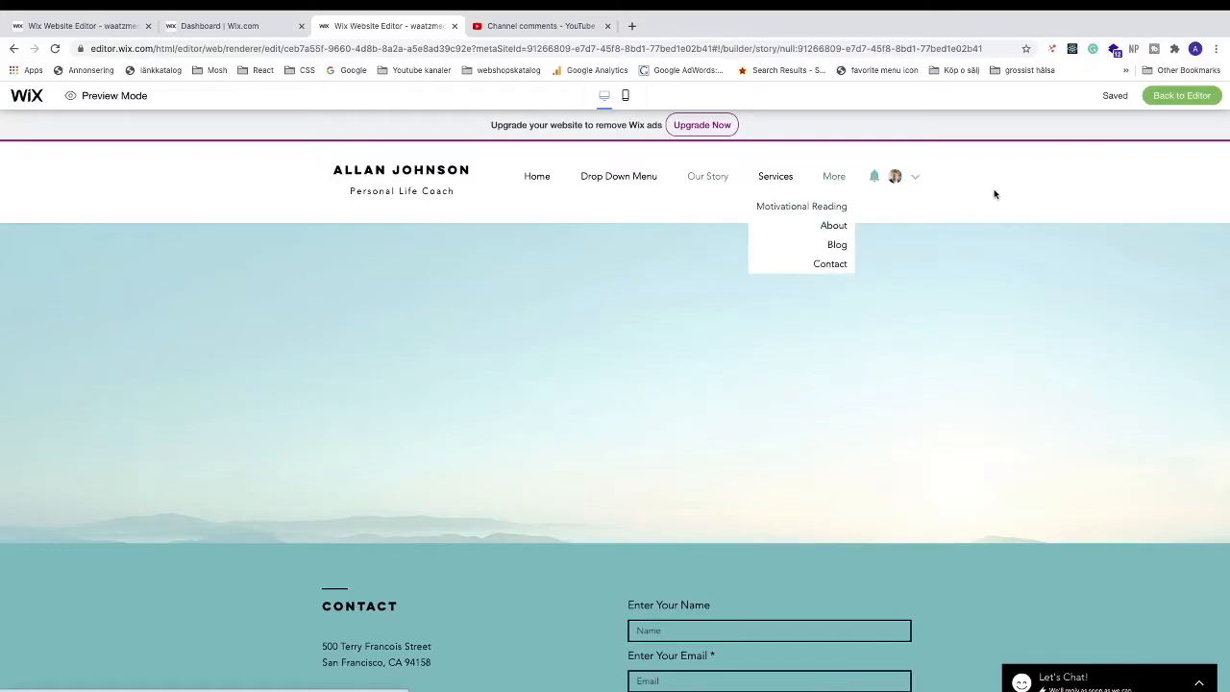
click(1164, 101)
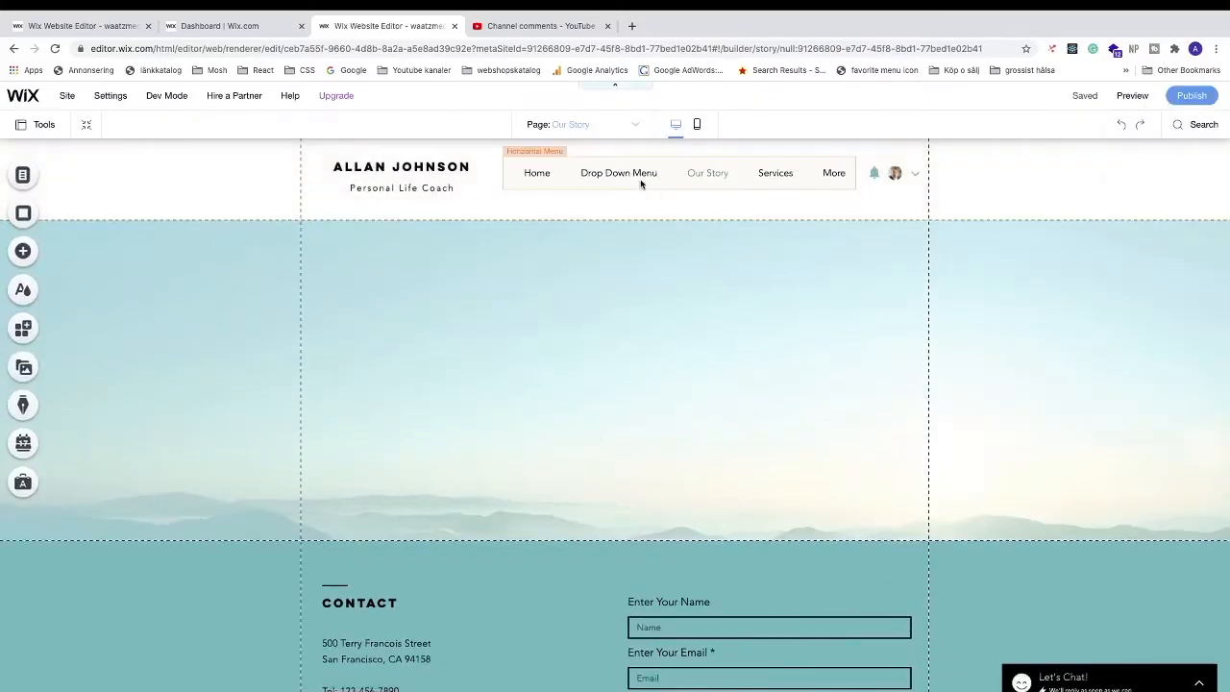
Try More Menu as the label for the header menu's hidden items, restore it to More, and close the layout settings
click(641, 179)
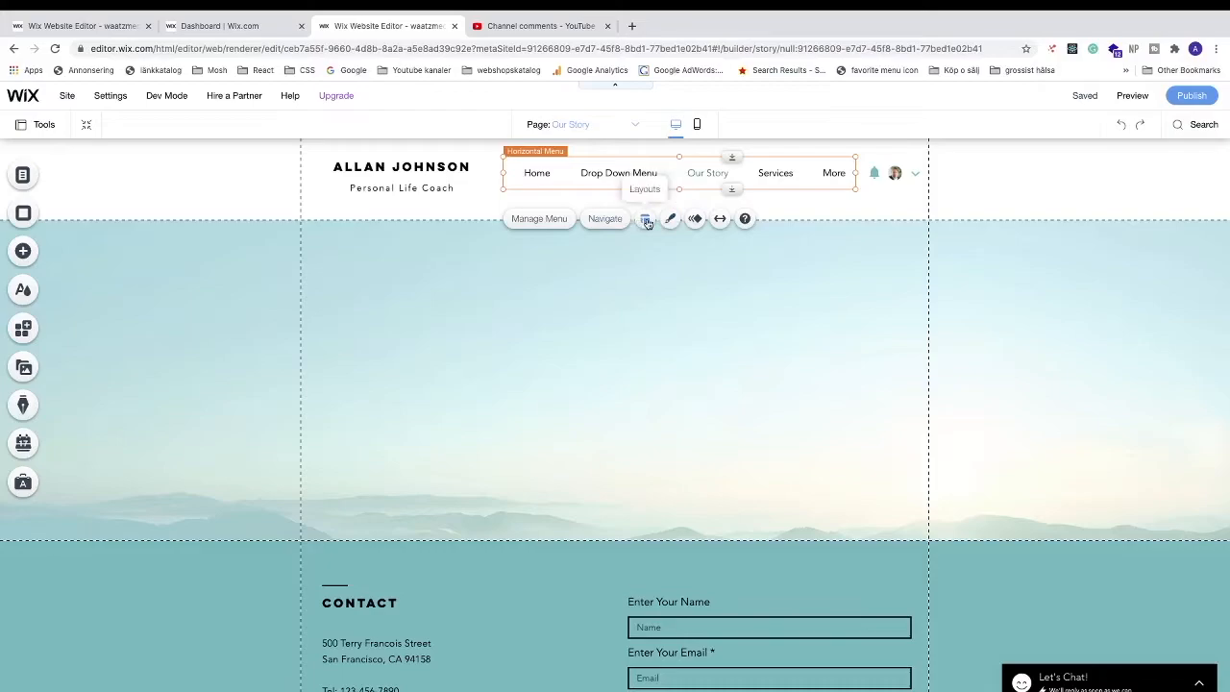
click(646, 221)
scroll(952, 329, down, 2)
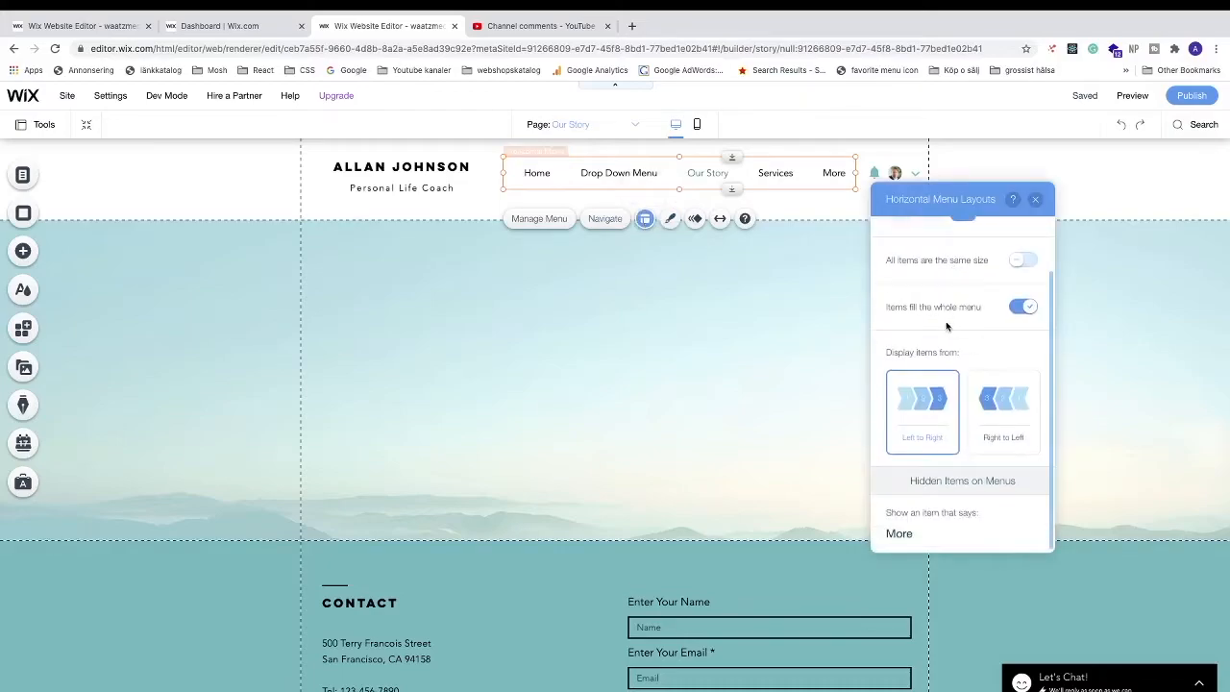
click(915, 537)
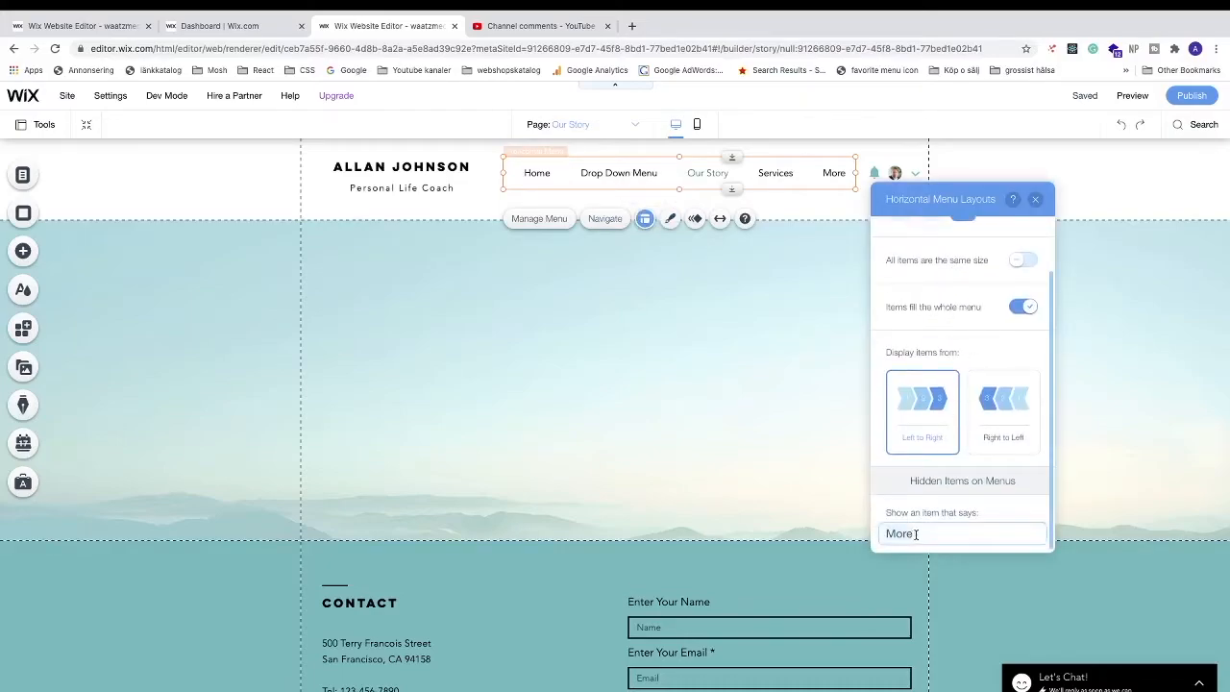
text(Menu)
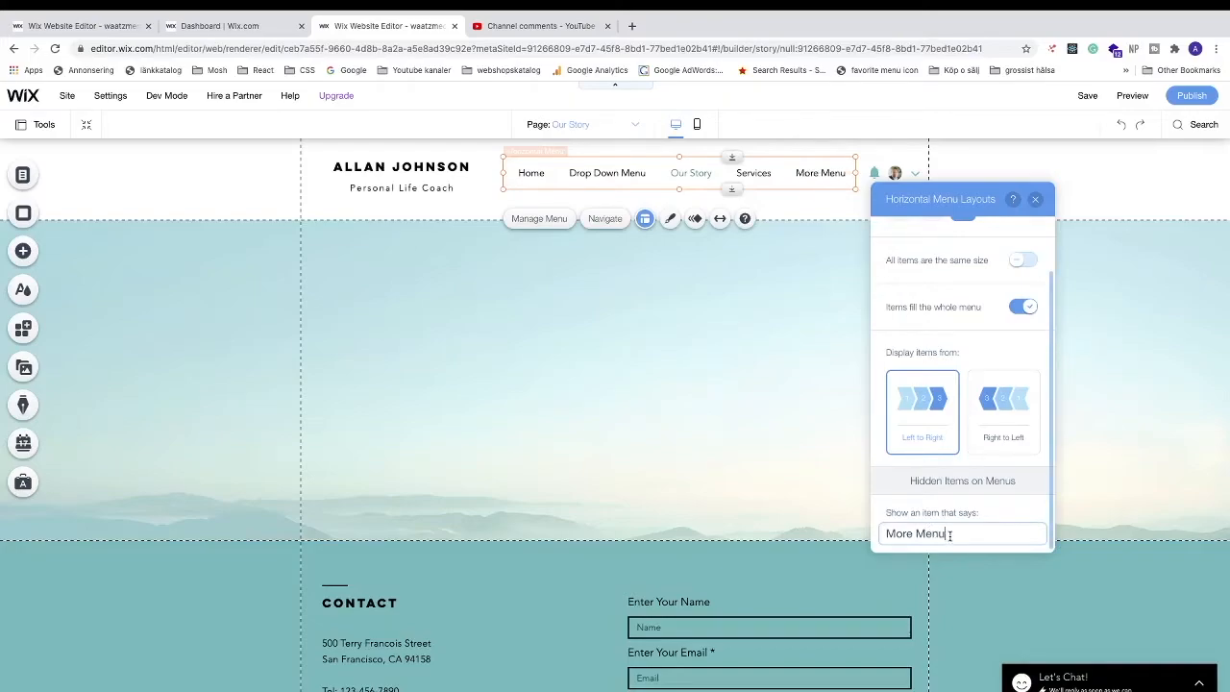
key(BackSpace)
key(BackSpace)
key(BackSpace)
key(BackSpace)
key(BackSpace)
key(BackSpace)
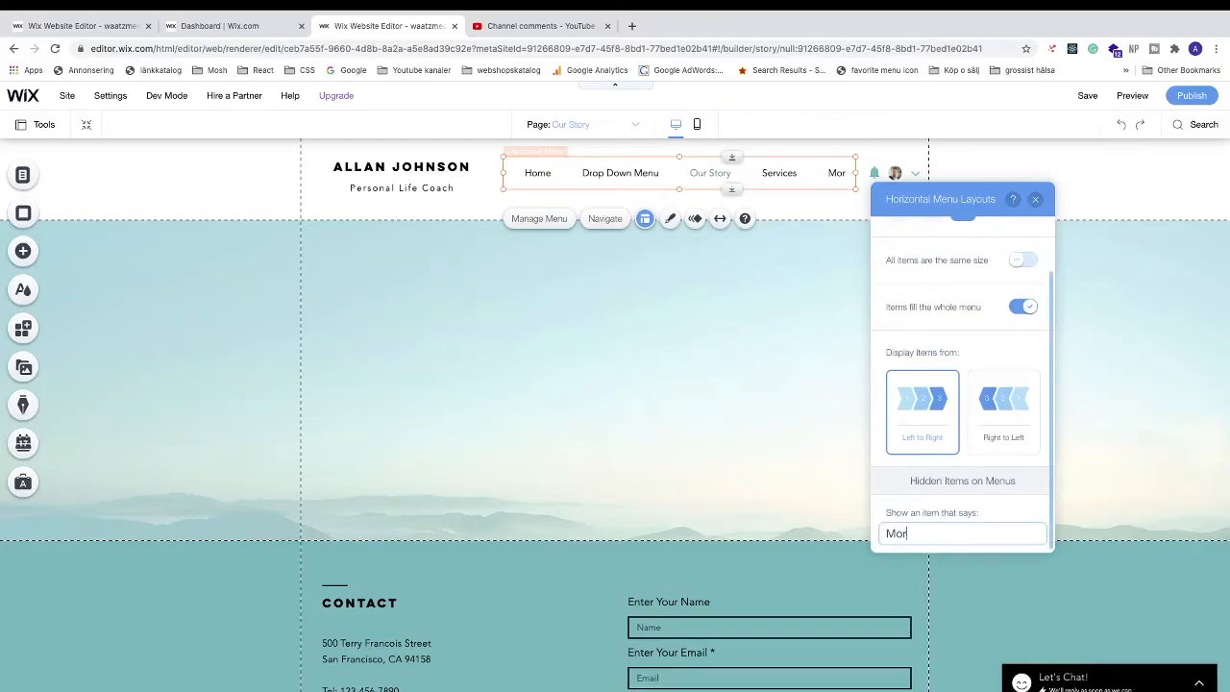
text(e)
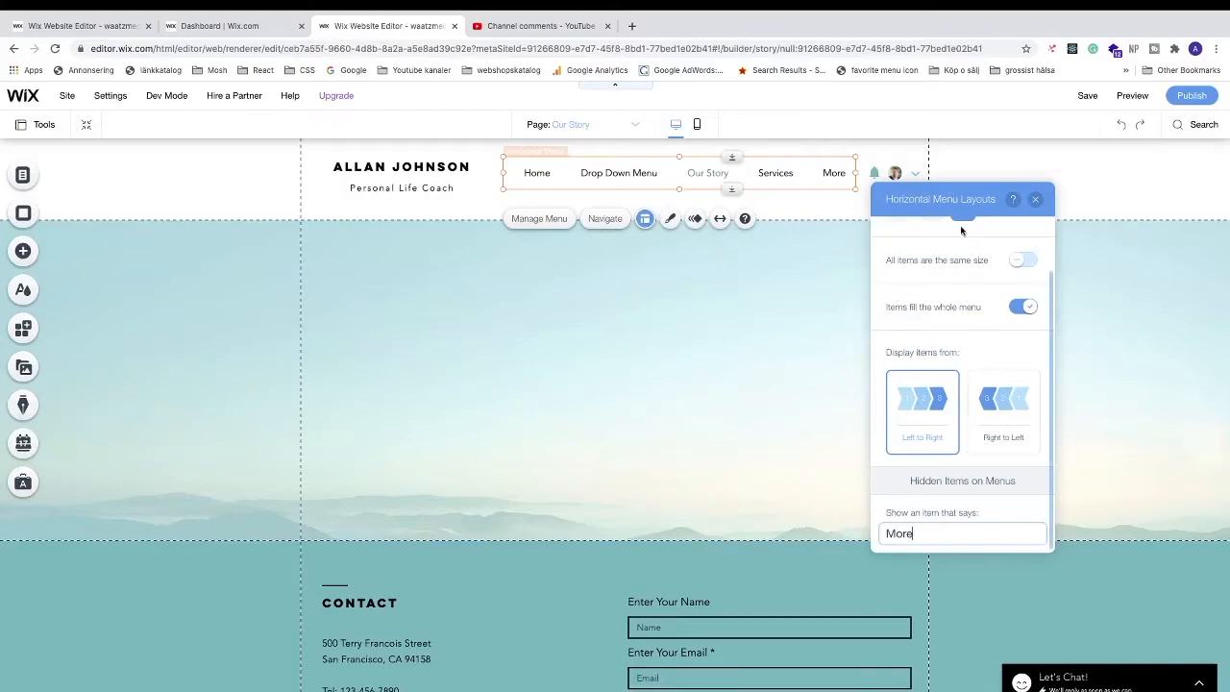
click(1035, 201)
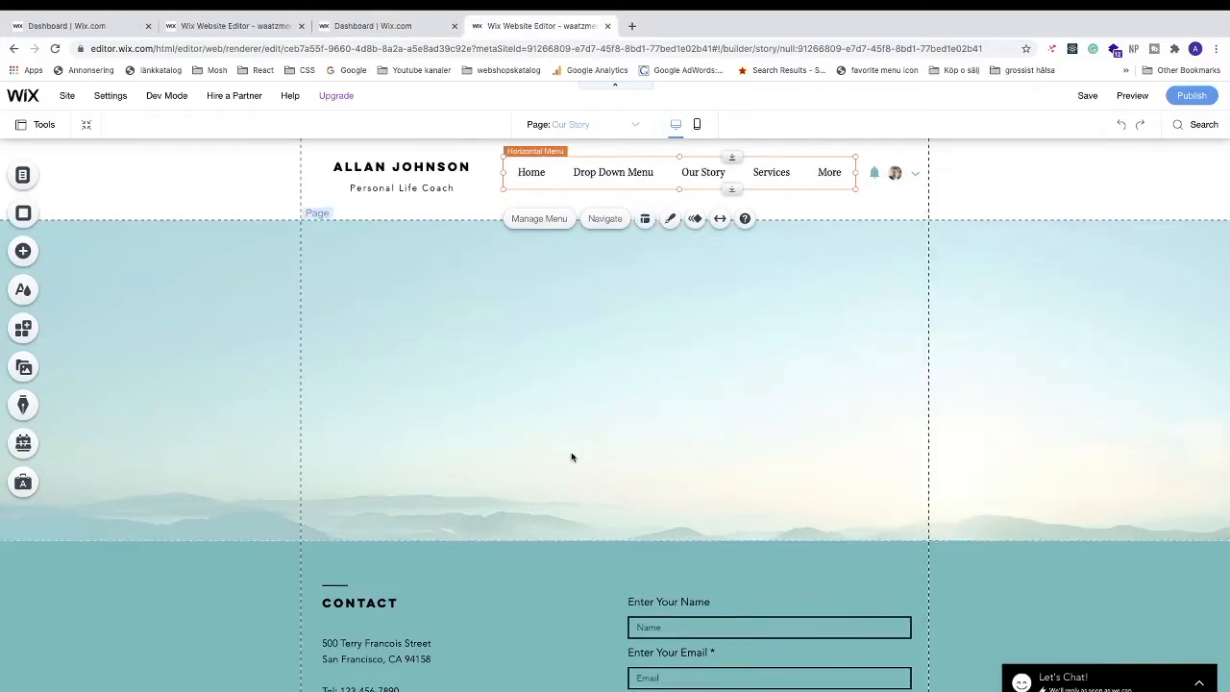
Try the divider, beige-highlight, bold green and boxed purple presets on the header menu, and apply the one with a line above the current item
click(671, 220)
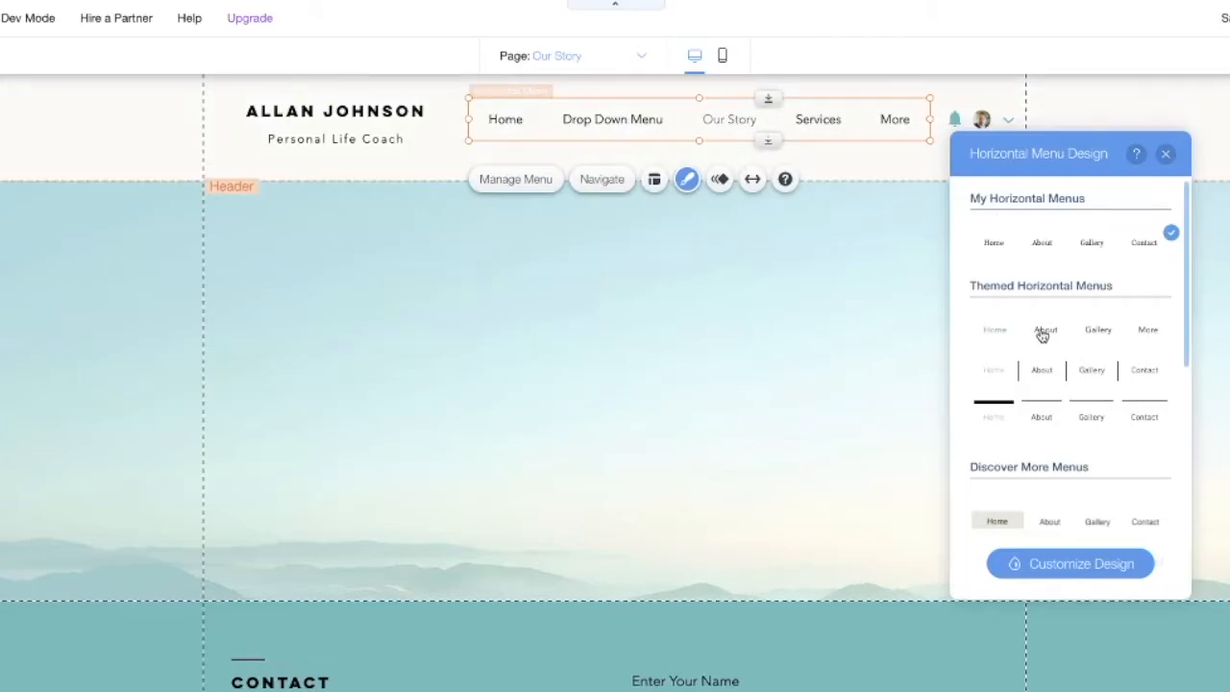
click(1041, 370)
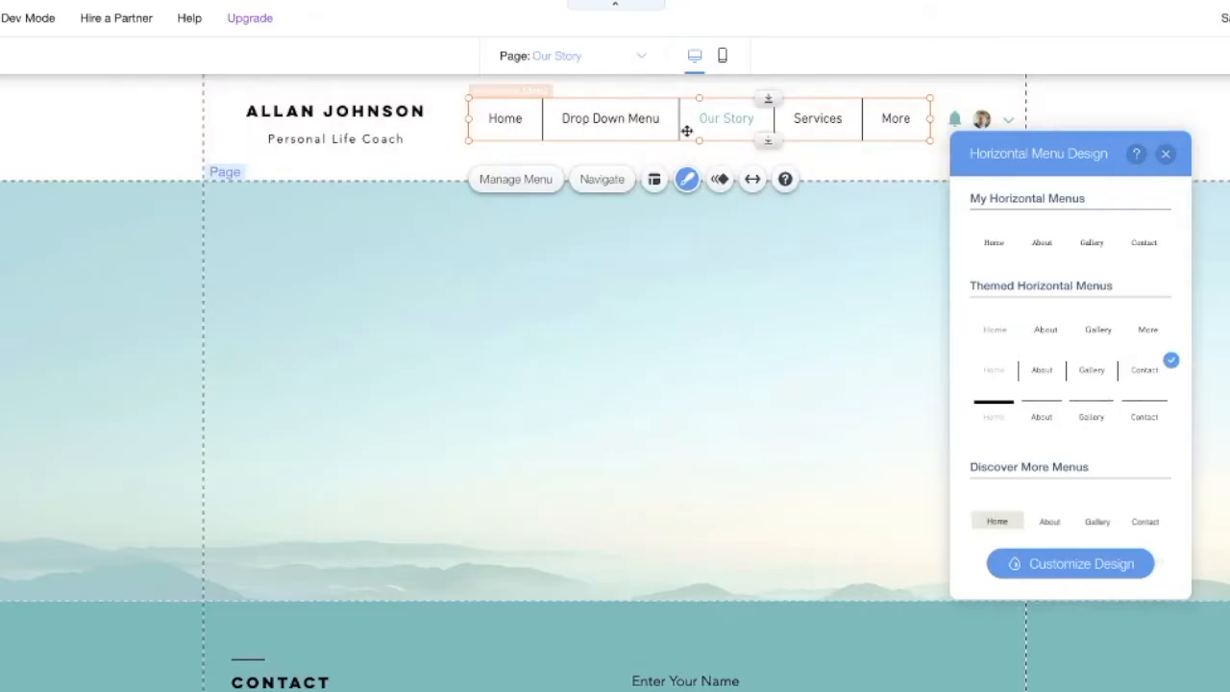
scroll(984, 387, down, 3)
click(1043, 373)
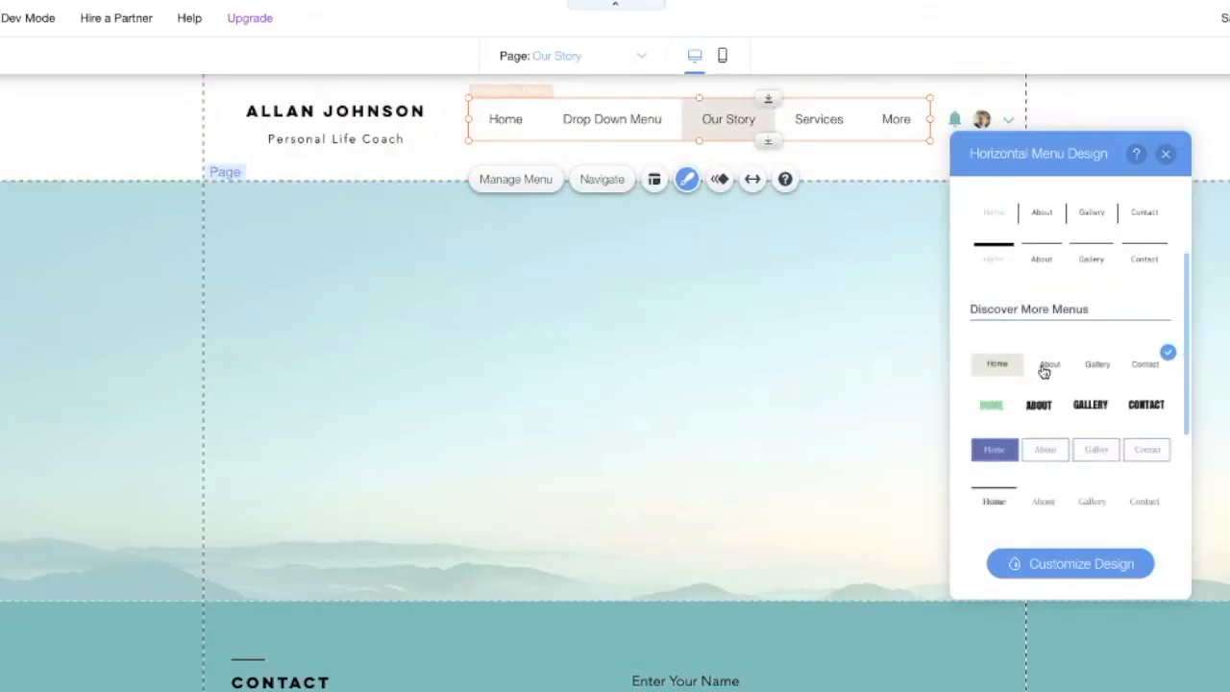
scroll(1045, 372, down, 1)
click(1043, 366)
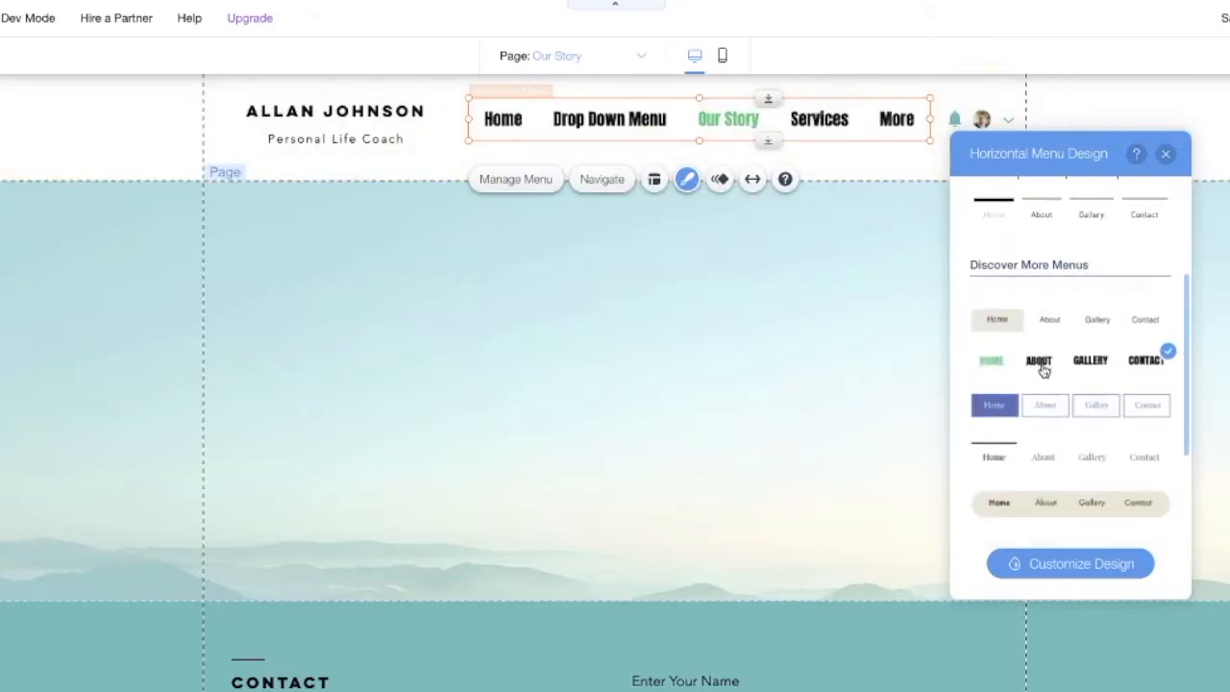
click(1041, 409)
scroll(1041, 409, down, 2)
click(1044, 361)
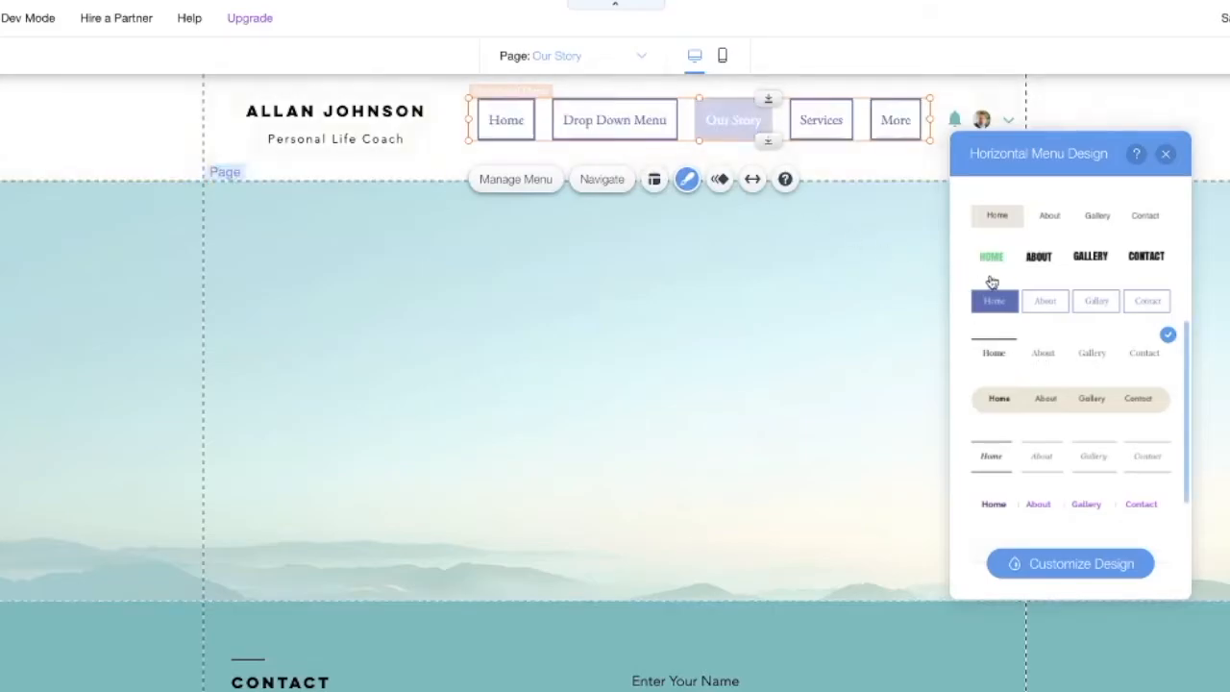
Try the preset with rounded buttons and a yellow current item, and return to the preset with a line above the current item
scroll(1076, 431, down, 2)
scroll(1077, 403, up, 3)
scroll(1077, 378, down, 2)
scroll(1077, 378, down, 1)
click(1062, 400)
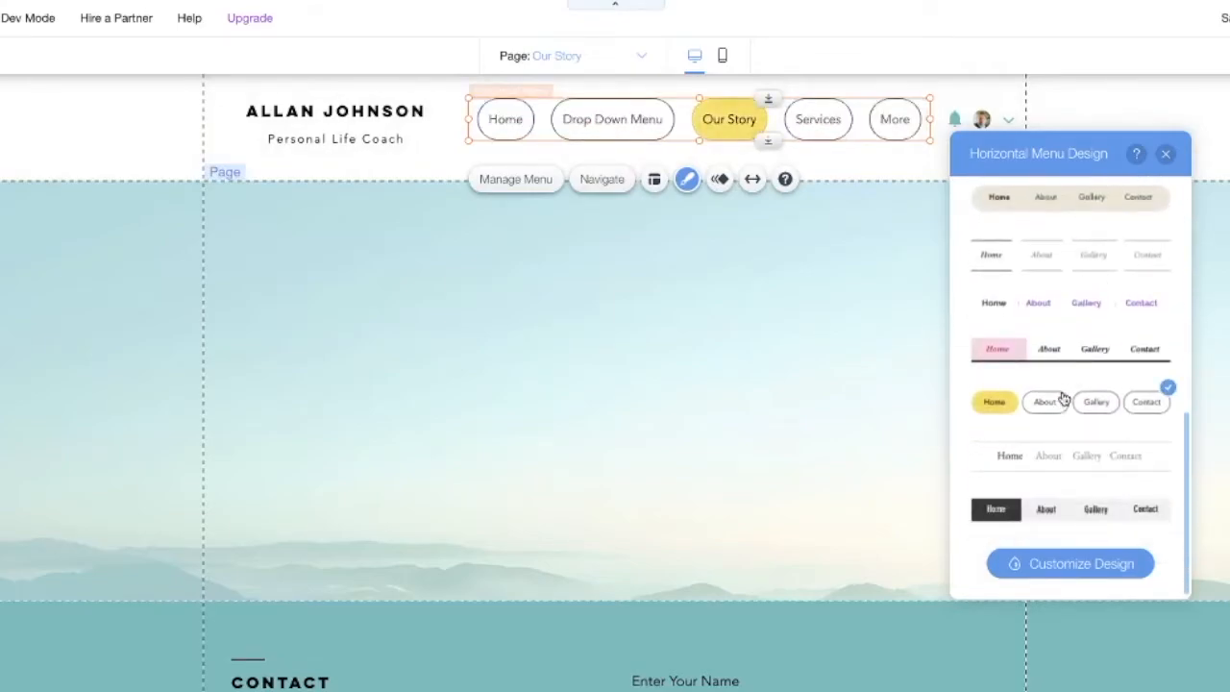
scroll(1064, 399, up, 2)
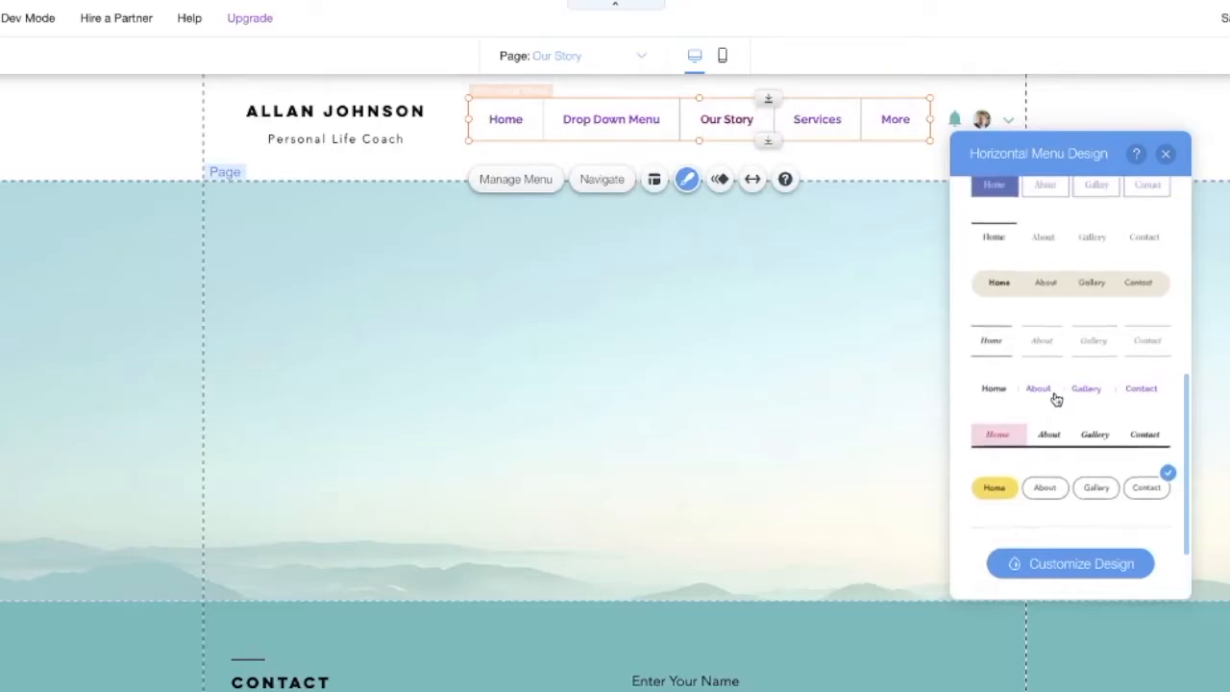
scroll(1056, 399, up, 2)
click(1043, 352)
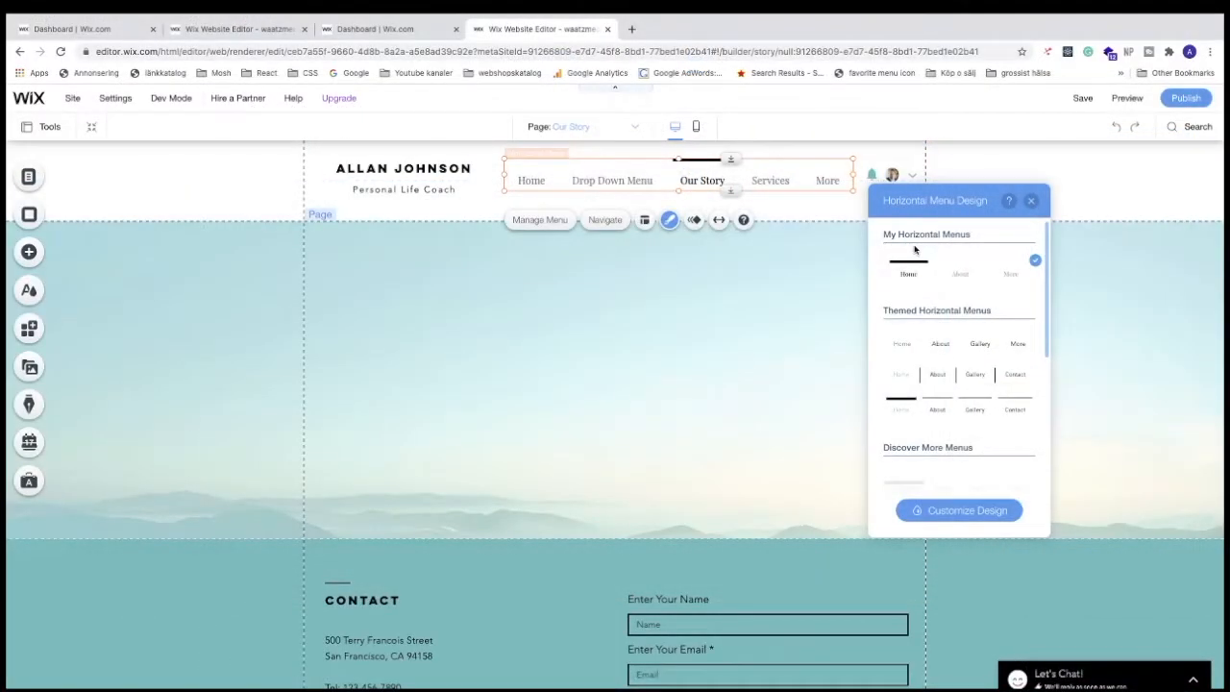
Preview the site, look at the Drop Down Menu's subitems in the new design, and return to the editor
click(1126, 98)
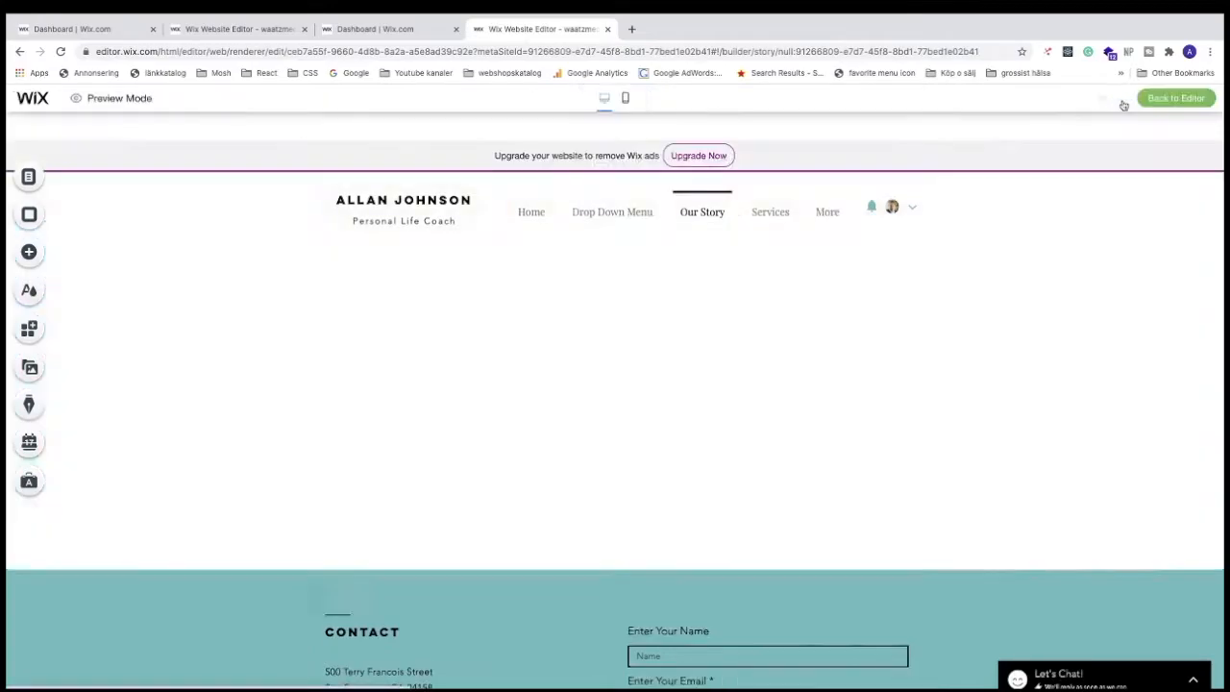
mouse_move(628, 183)
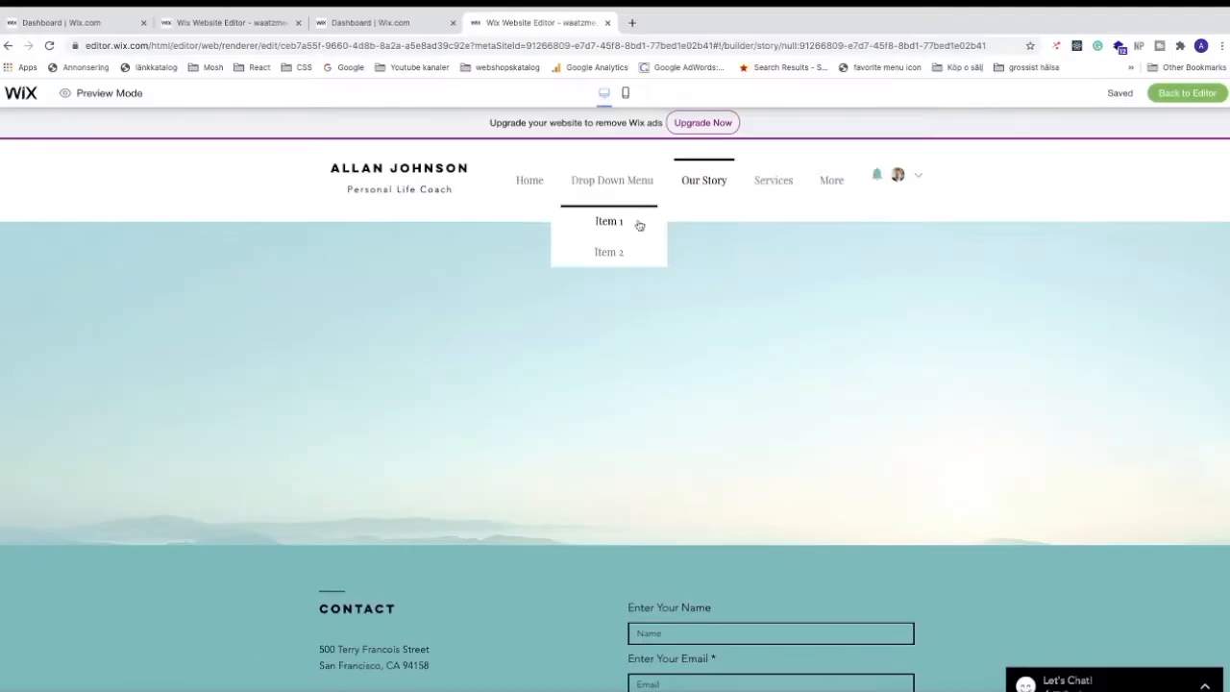
click(1184, 93)
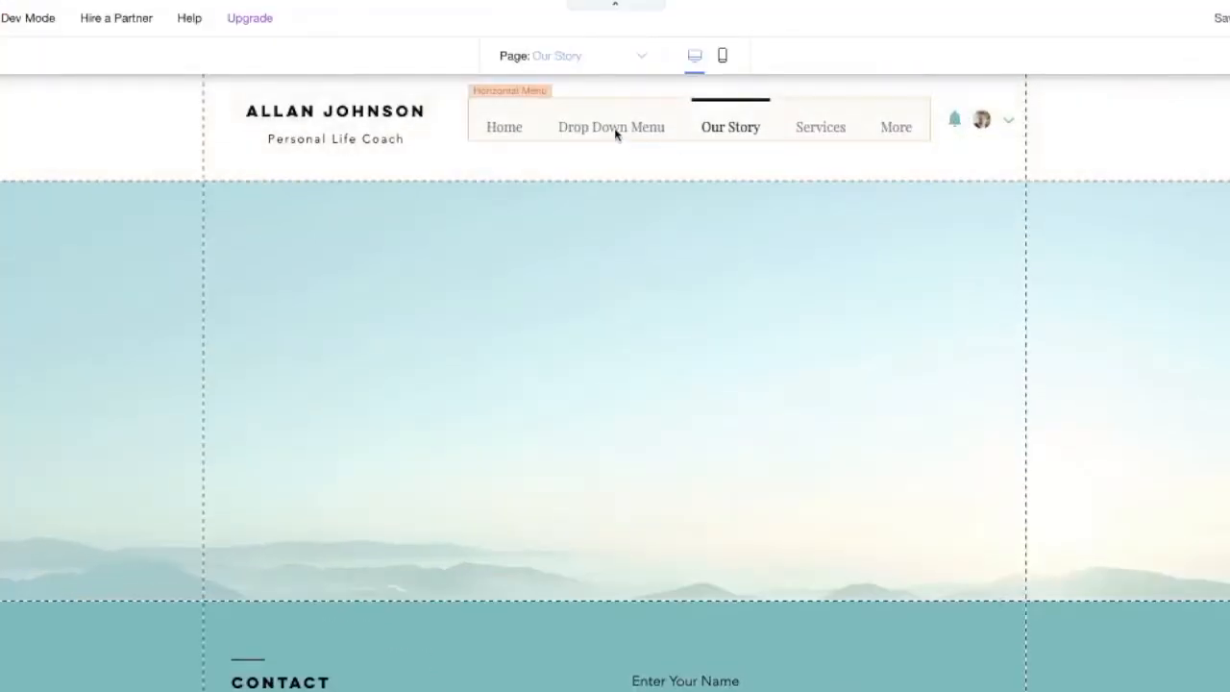
Open the header menu's design customization, try the separate-button style, and return to the style with a line above the items
click(615, 132)
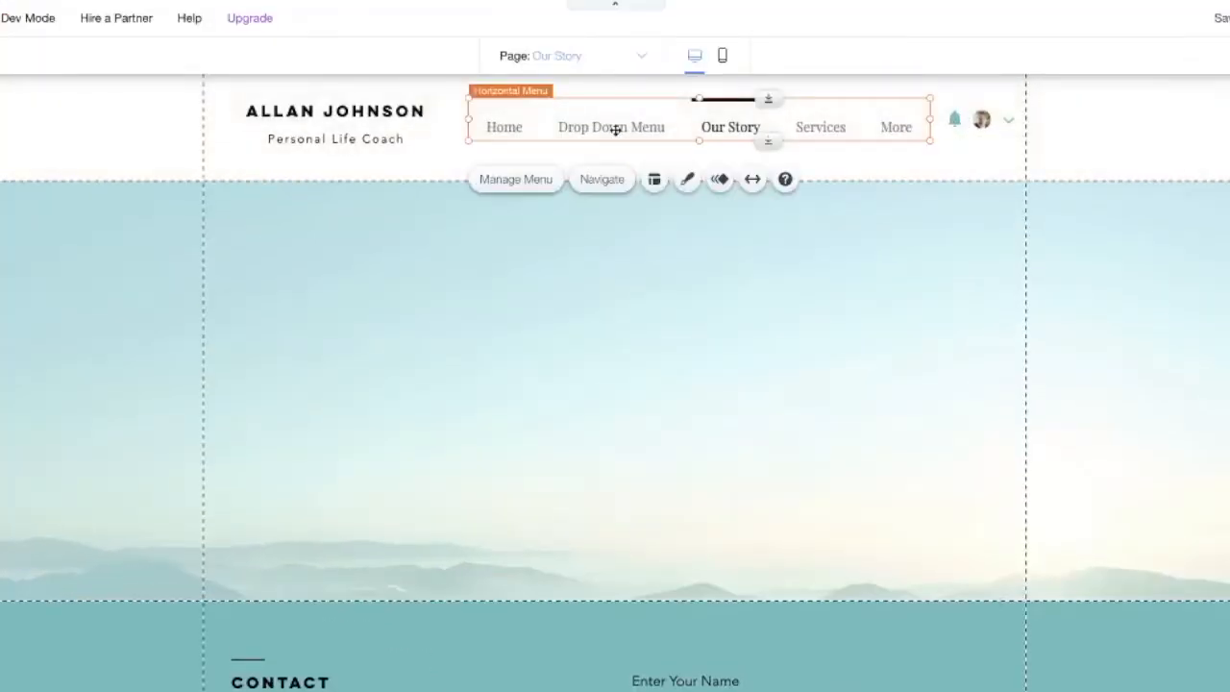
click(687, 180)
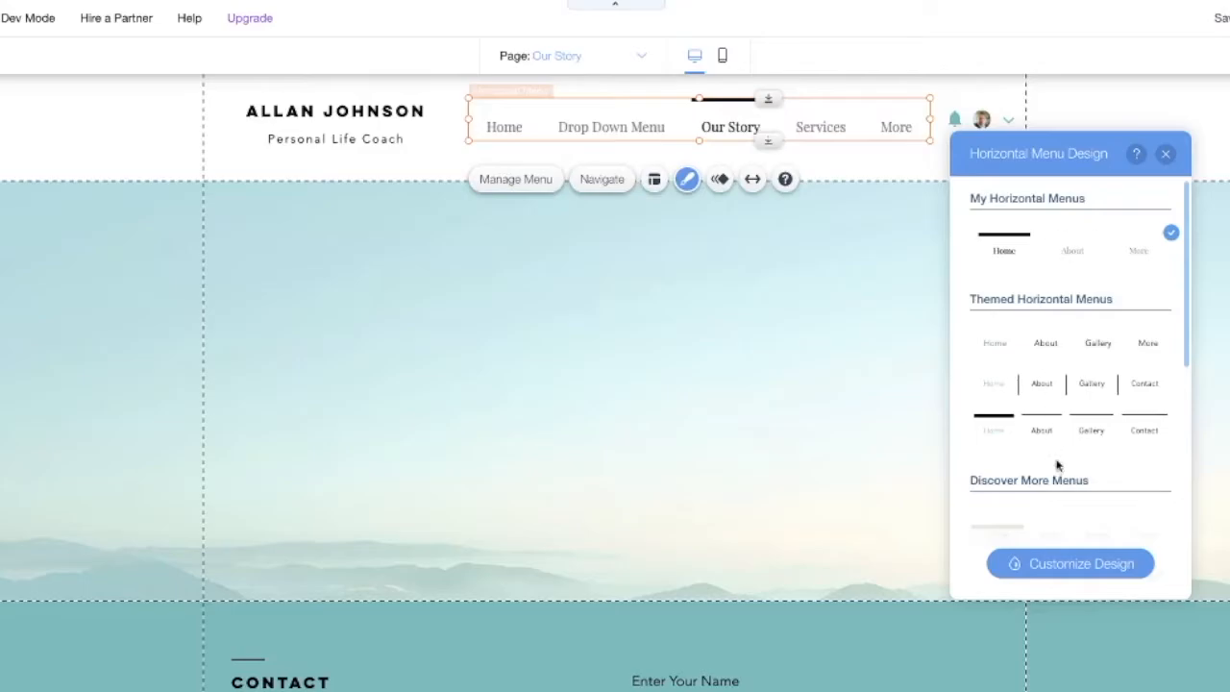
click(1061, 566)
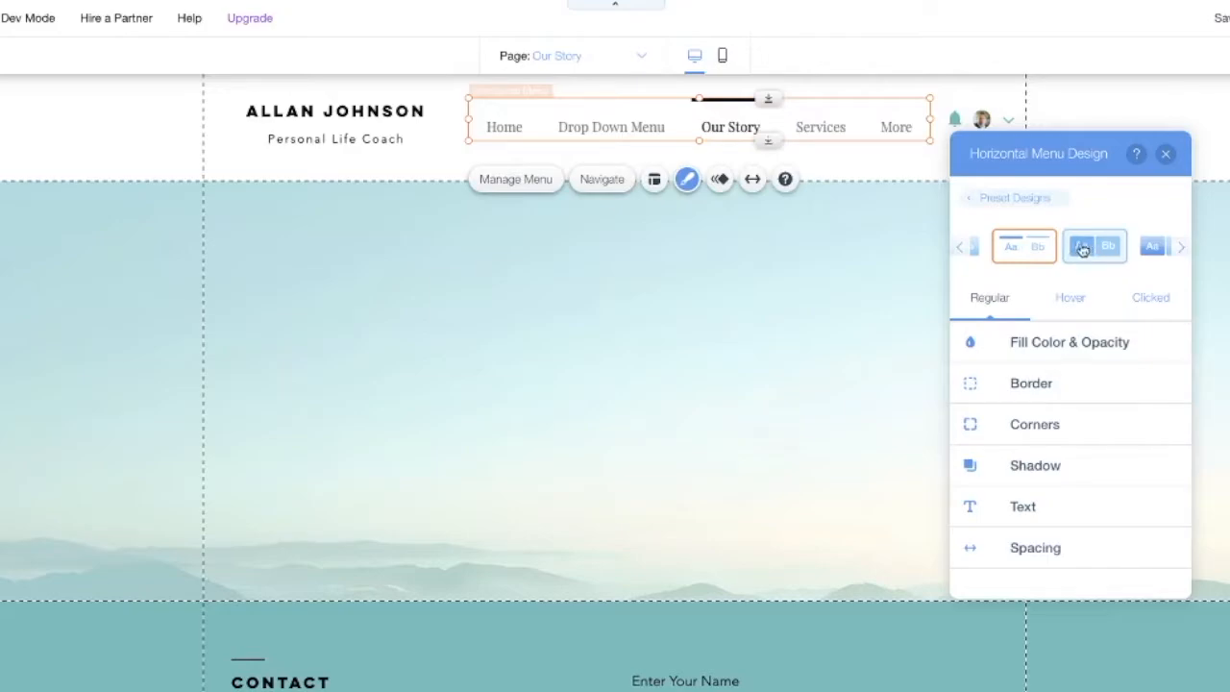
click(1087, 249)
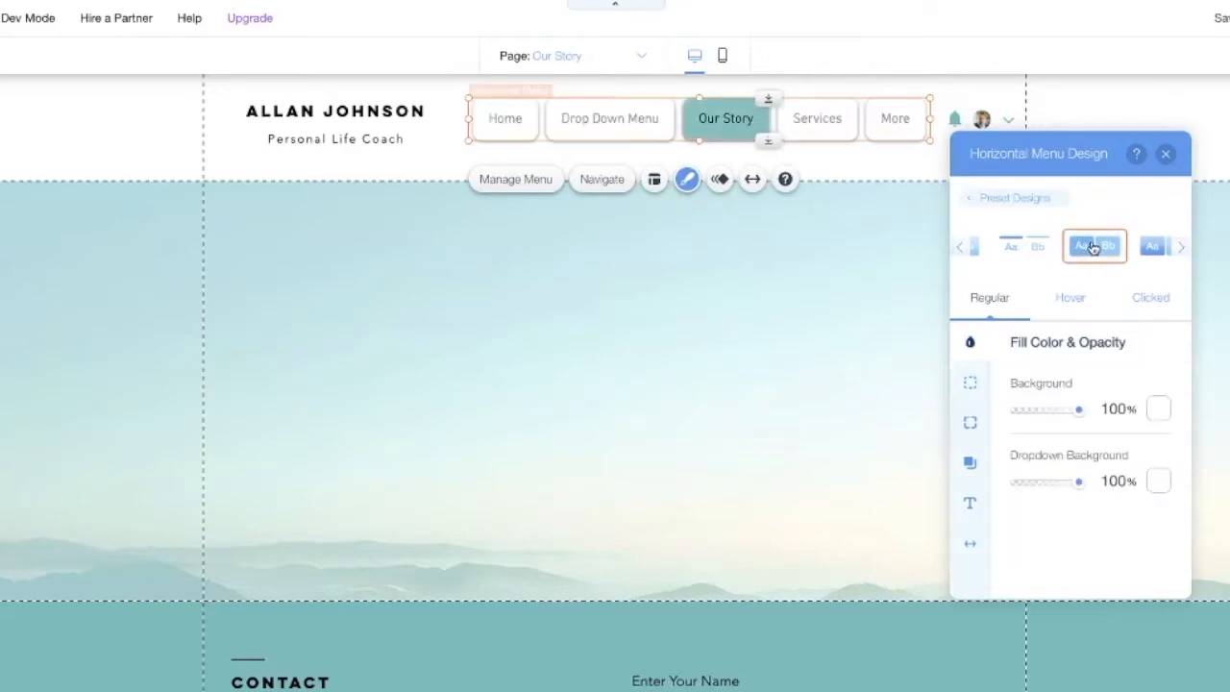
click(1024, 248)
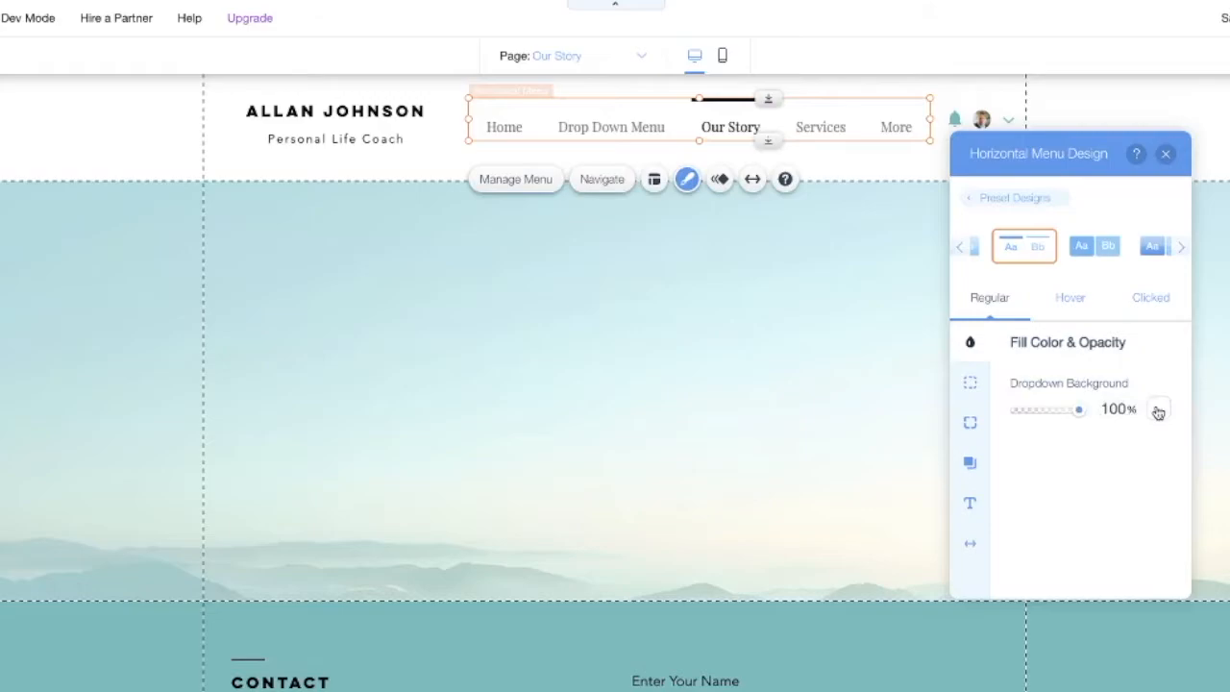
Set the border opacity of the regular menu items to 100% and confirm 0 px for the menu corners
click(975, 385)
drag(1022, 412, 1104, 413)
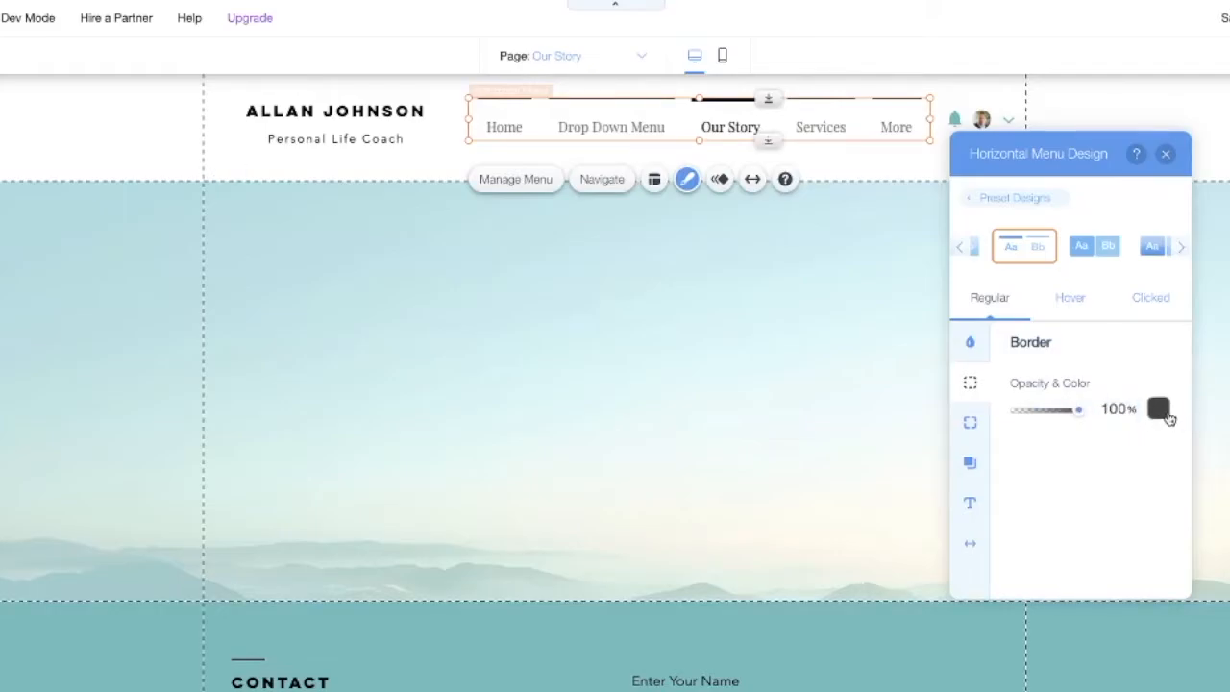
click(970, 424)
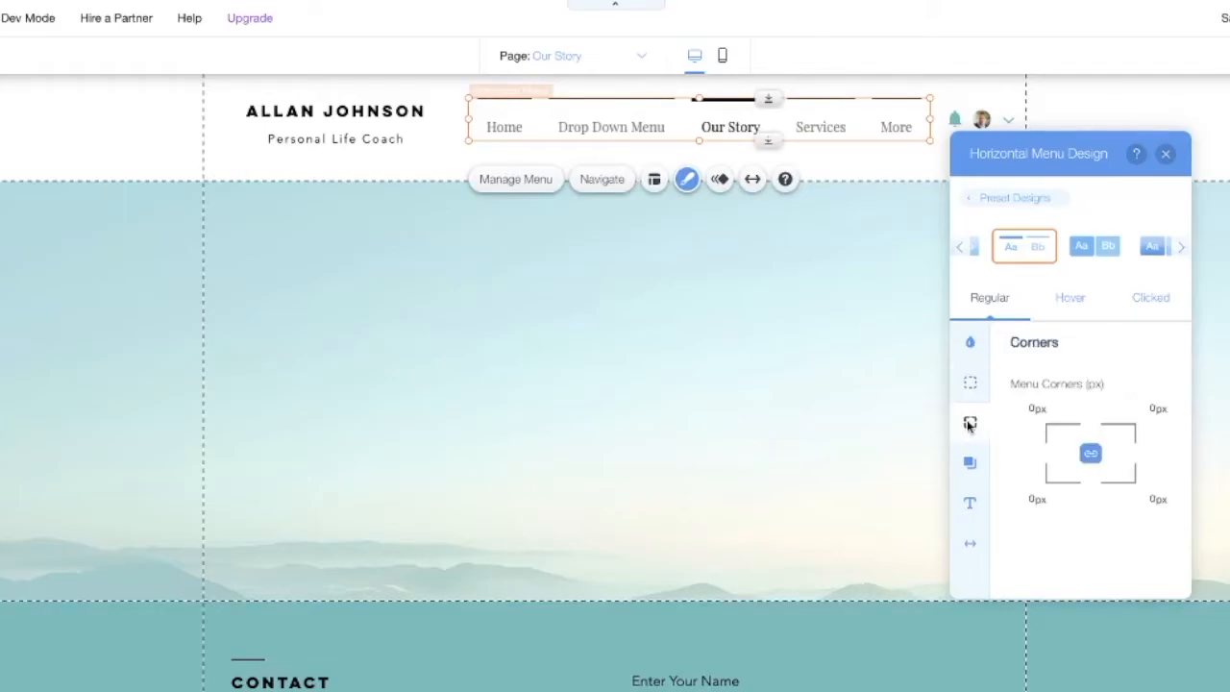
click(1034, 408)
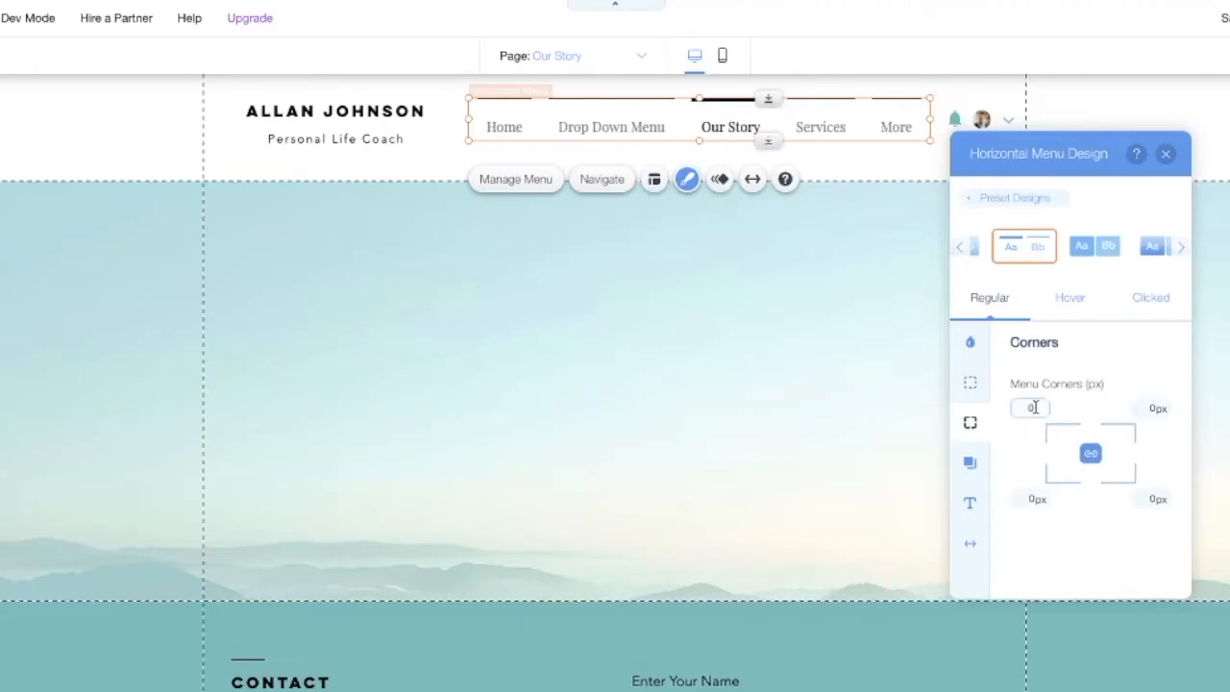
key(Return)
Enable a shadow for the regular menu with 3 px distance, 2 px size and 5 px blur, and lower its opacity
click(971, 463)
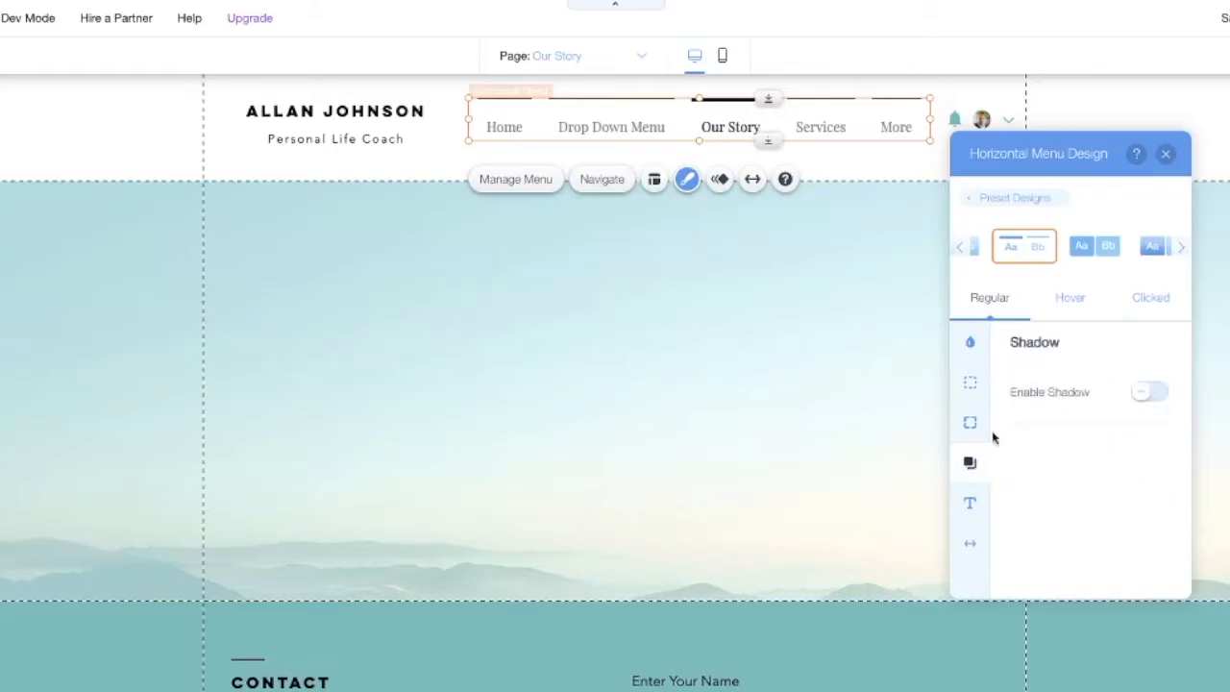
click(1147, 393)
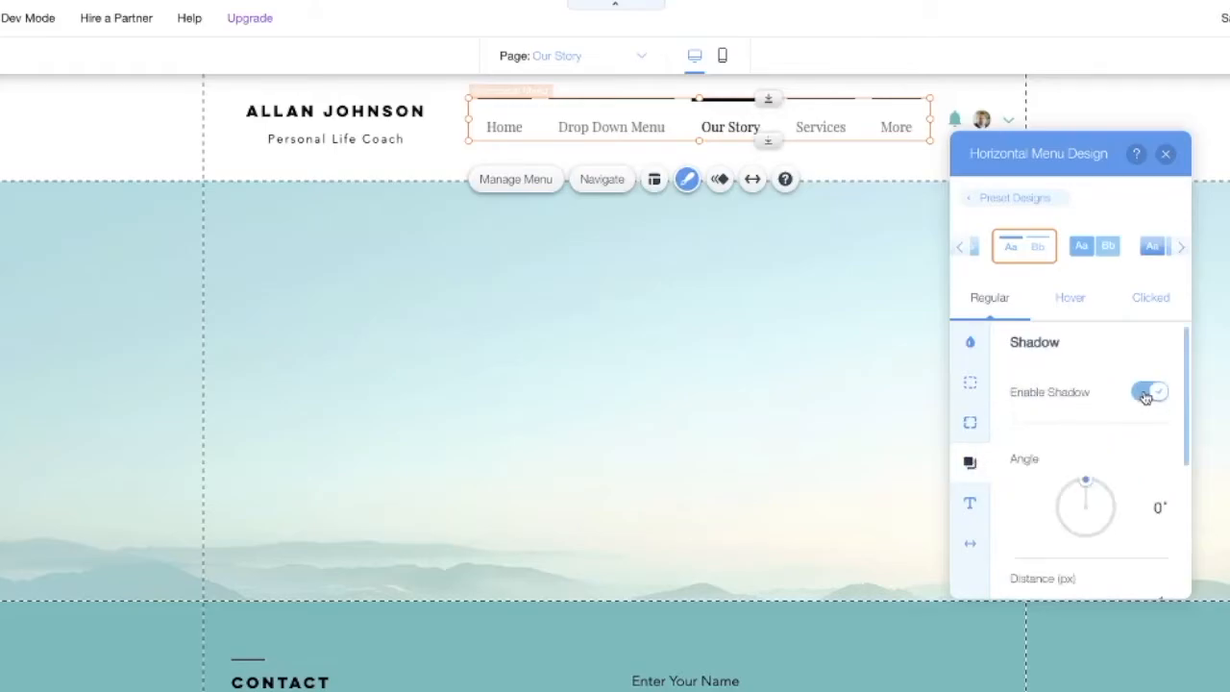
scroll(1120, 429, down, 2)
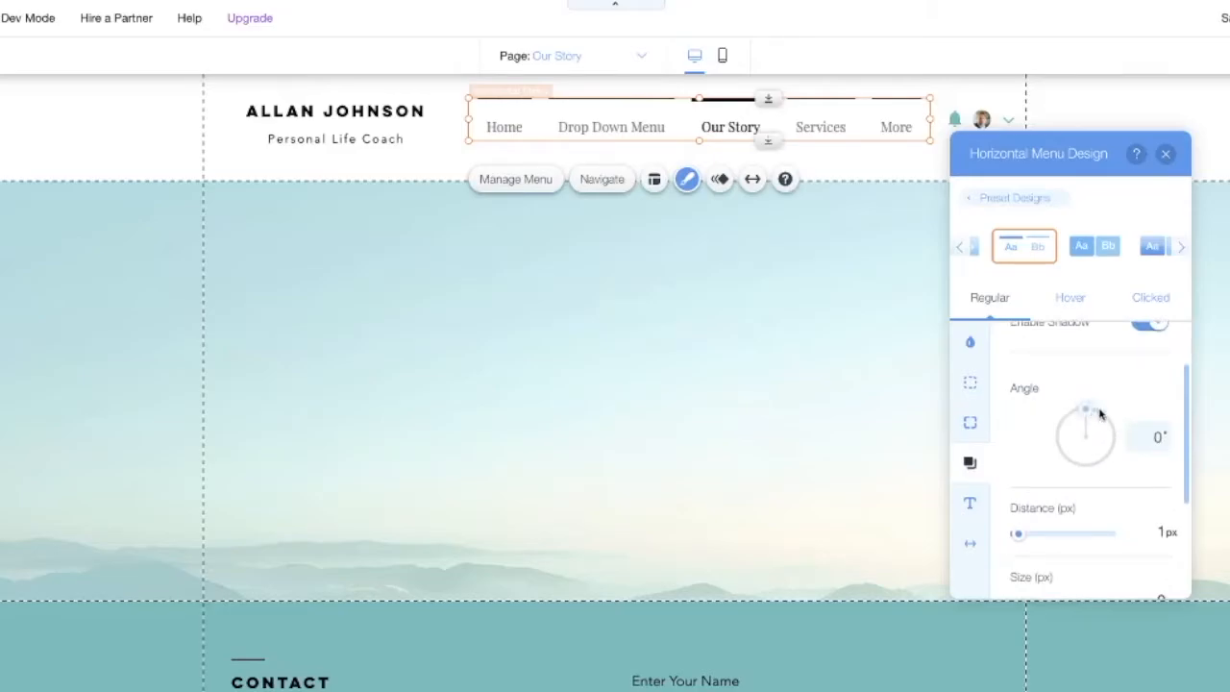
scroll(1096, 411, down, 2)
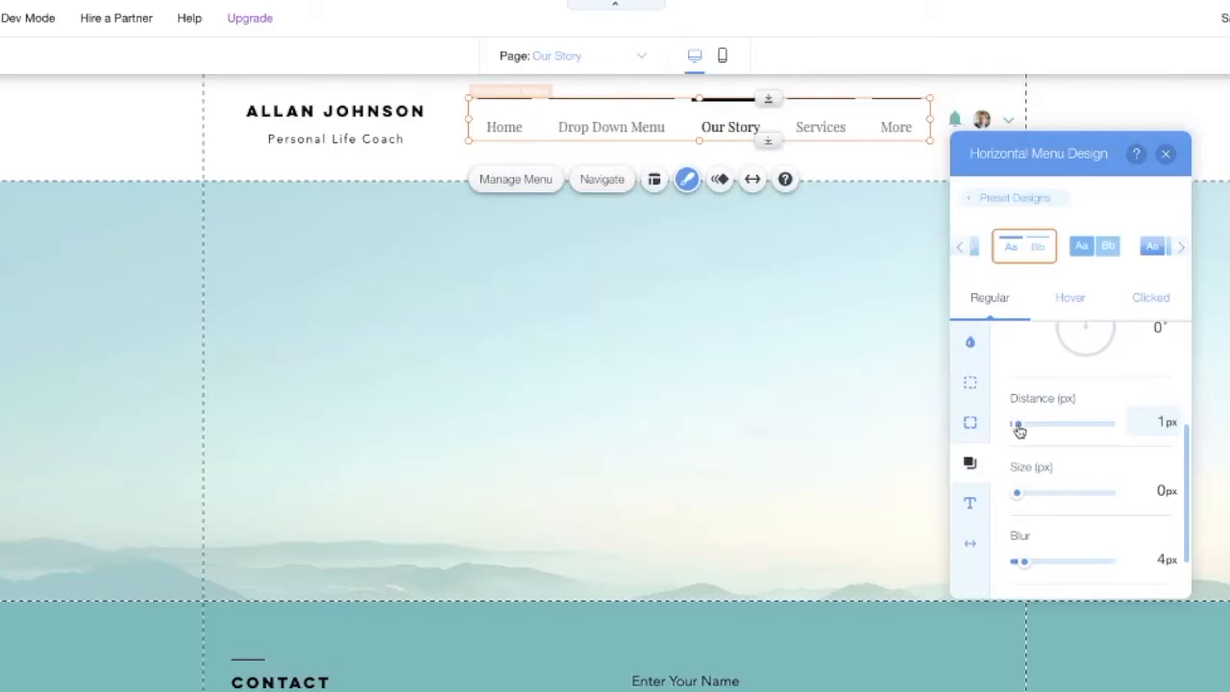
drag(1019, 431, 1017, 432)
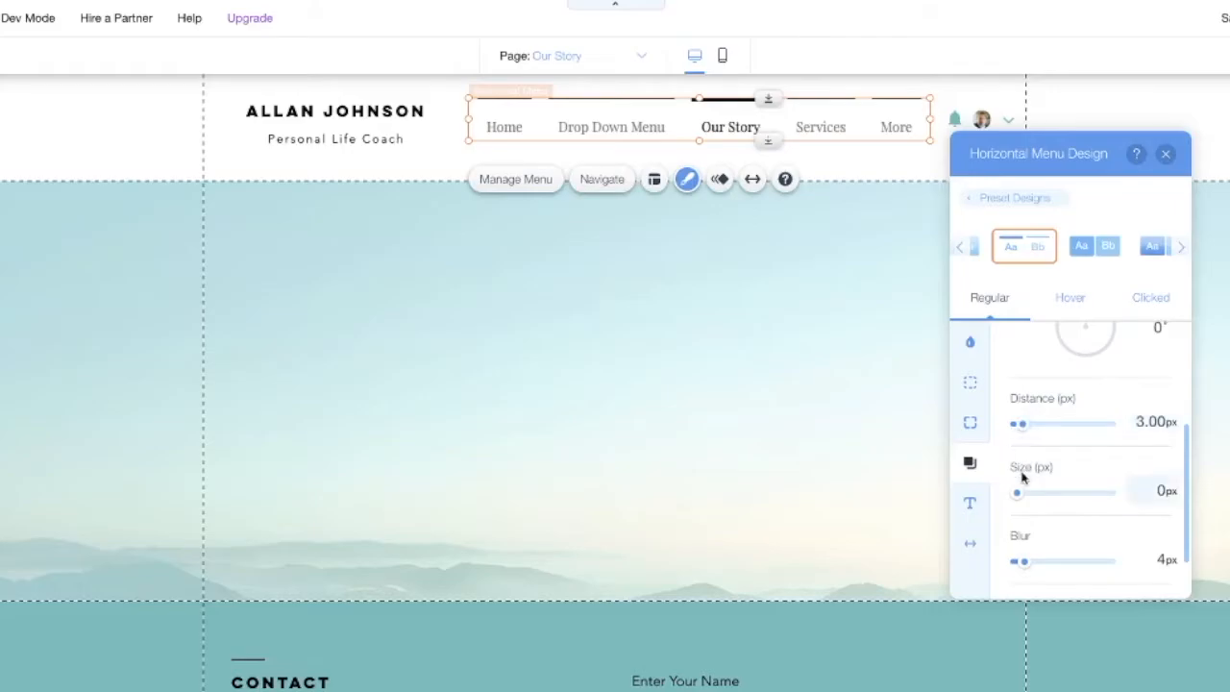
drag(1018, 494, 1019, 501)
scroll(1017, 500, down, 1)
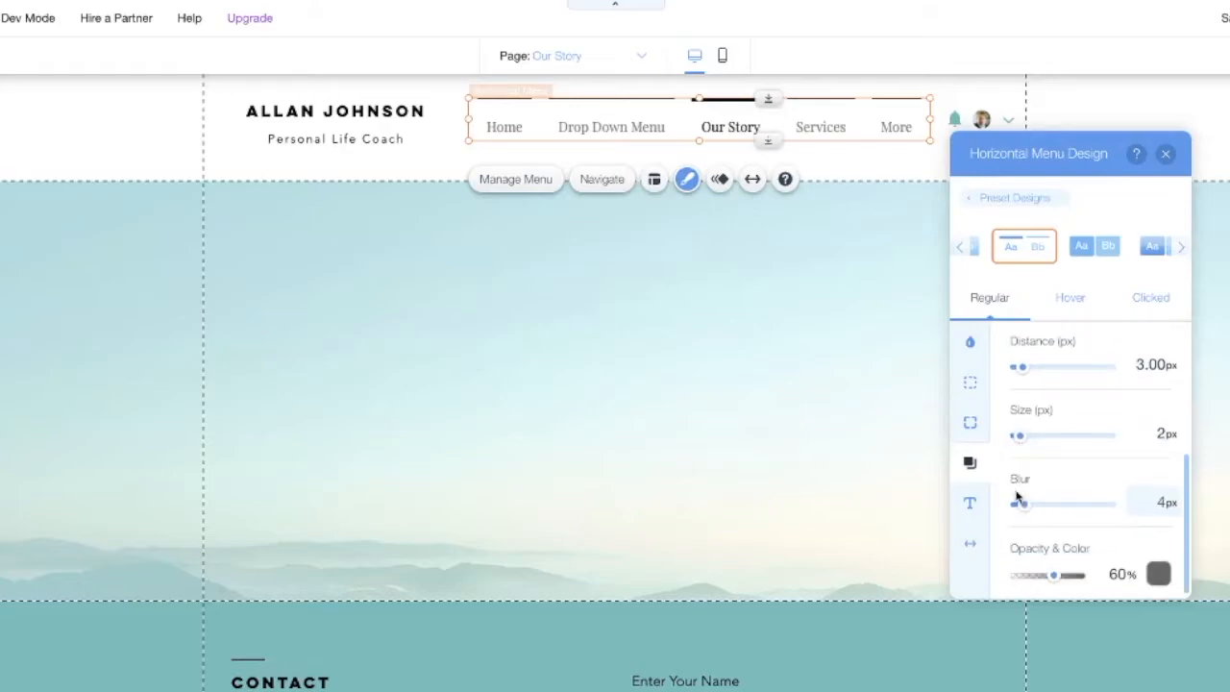
drag(1024, 511, 1026, 512)
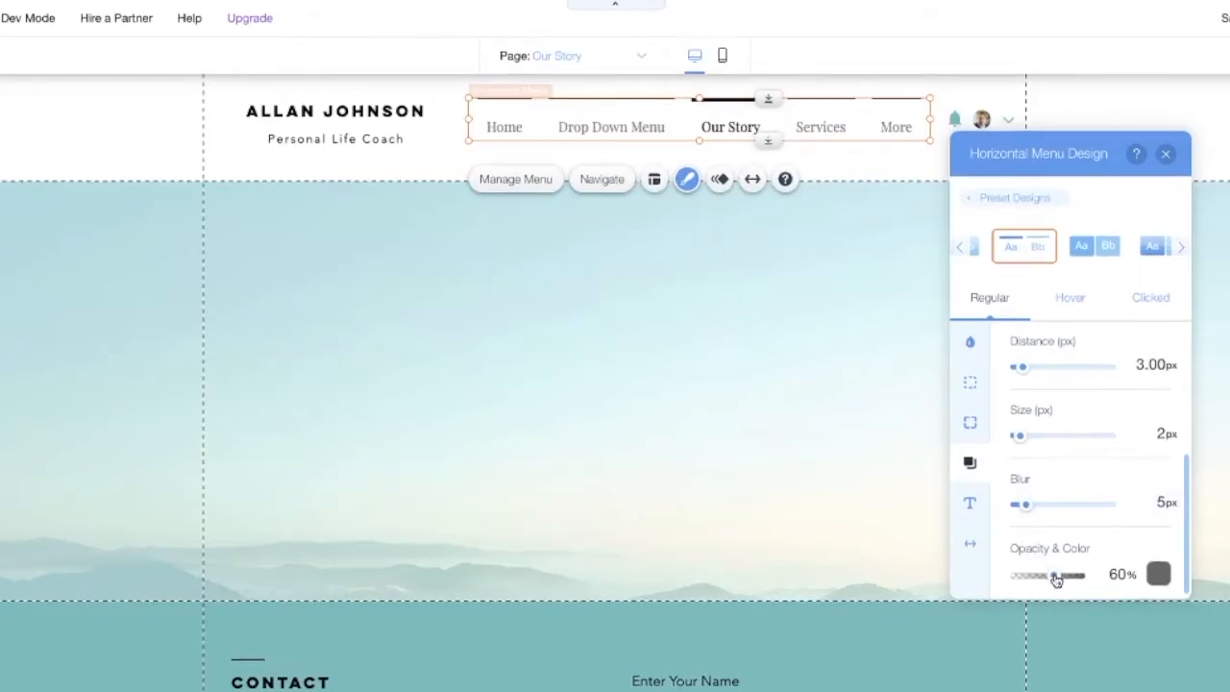
drag(1055, 581, 1038, 582)
Look through the regular menu items' text settings, including the theme choices, and their spacing settings
click(971, 505)
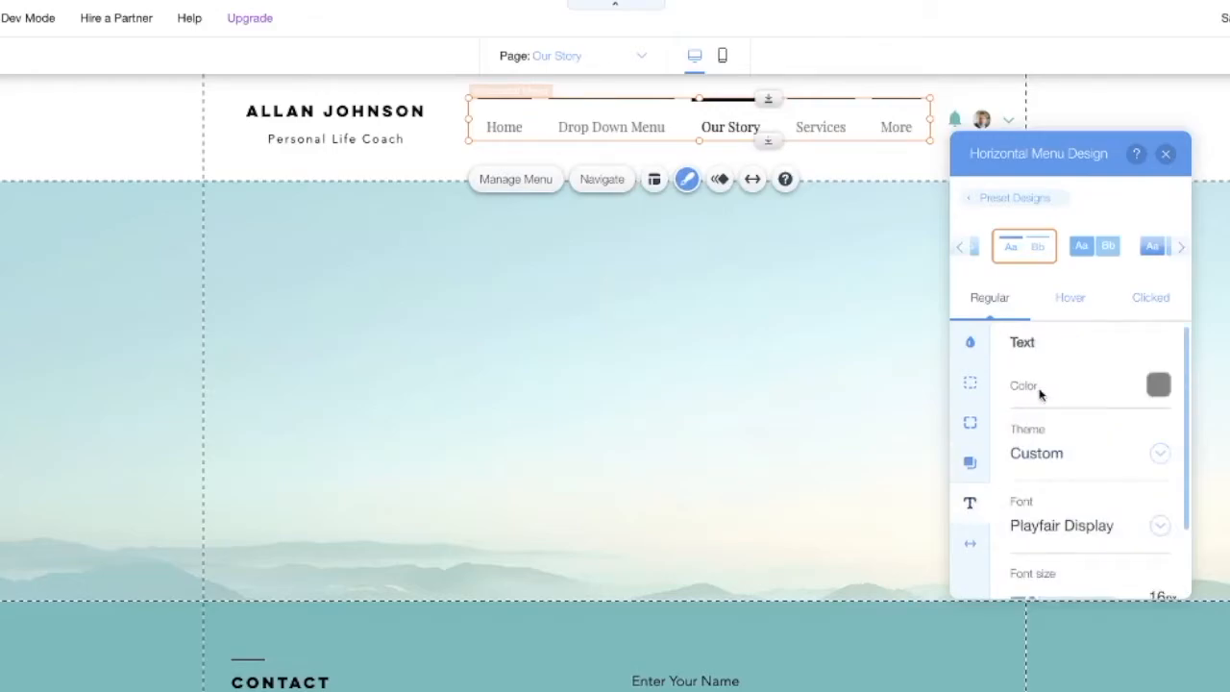
scroll(1057, 447, down, 1)
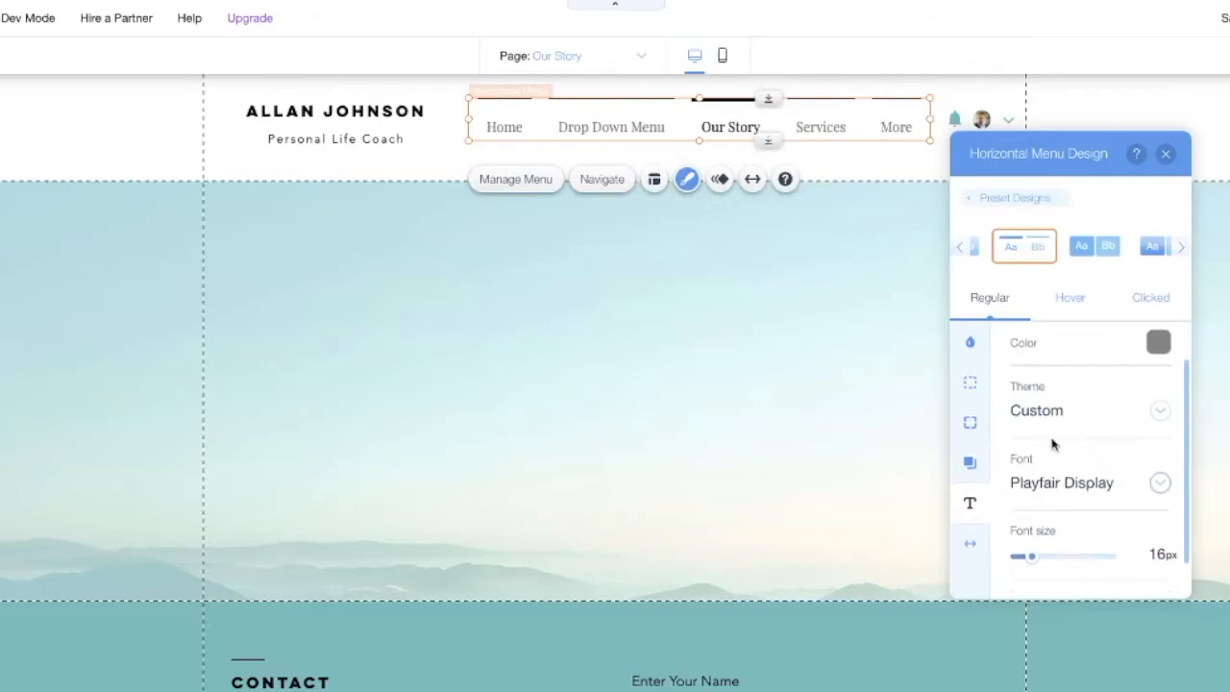
click(1159, 411)
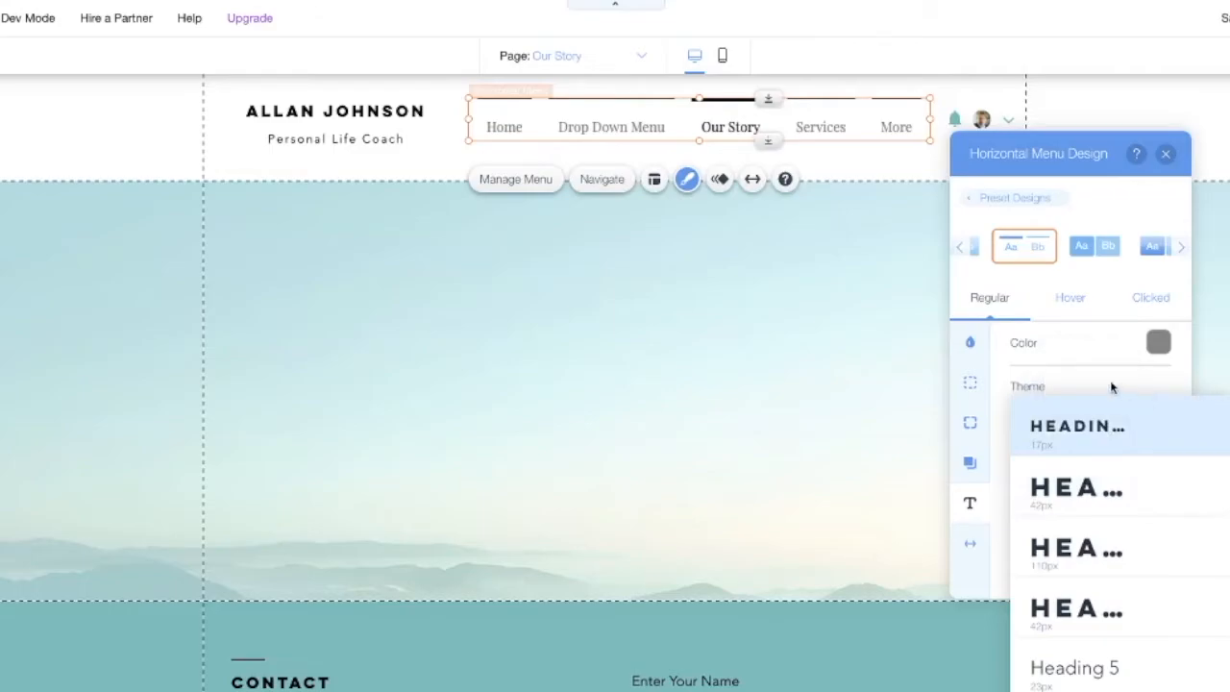
click(1083, 385)
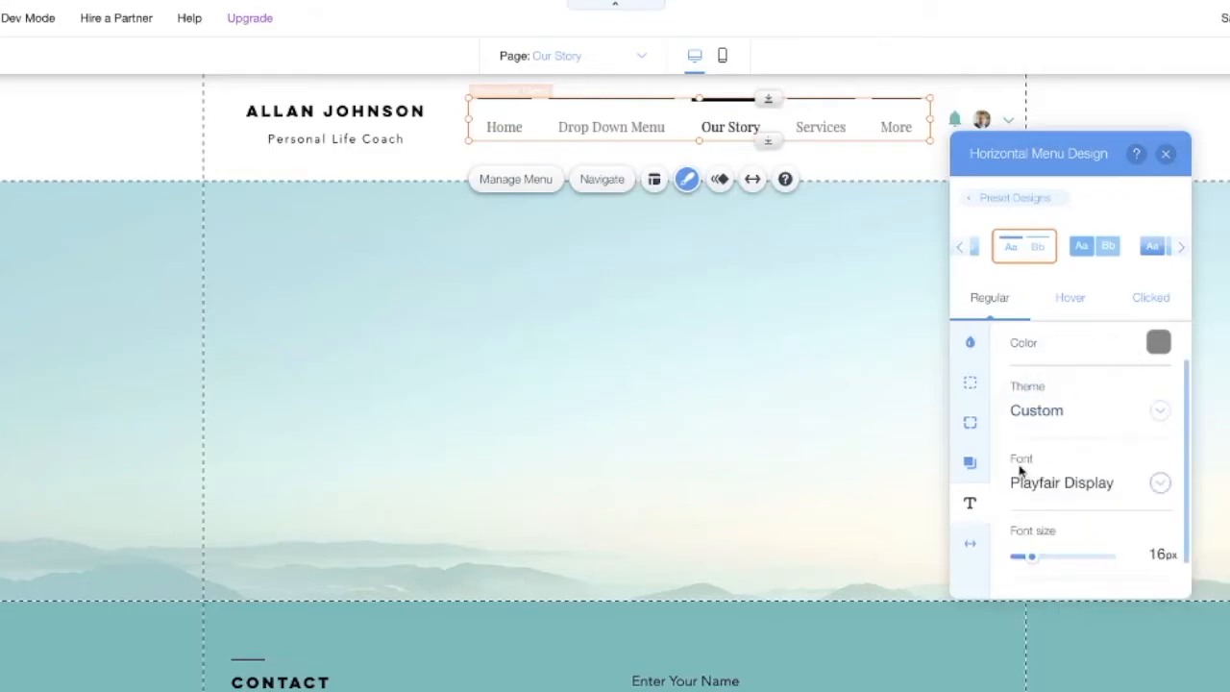
scroll(1036, 486, down, 1)
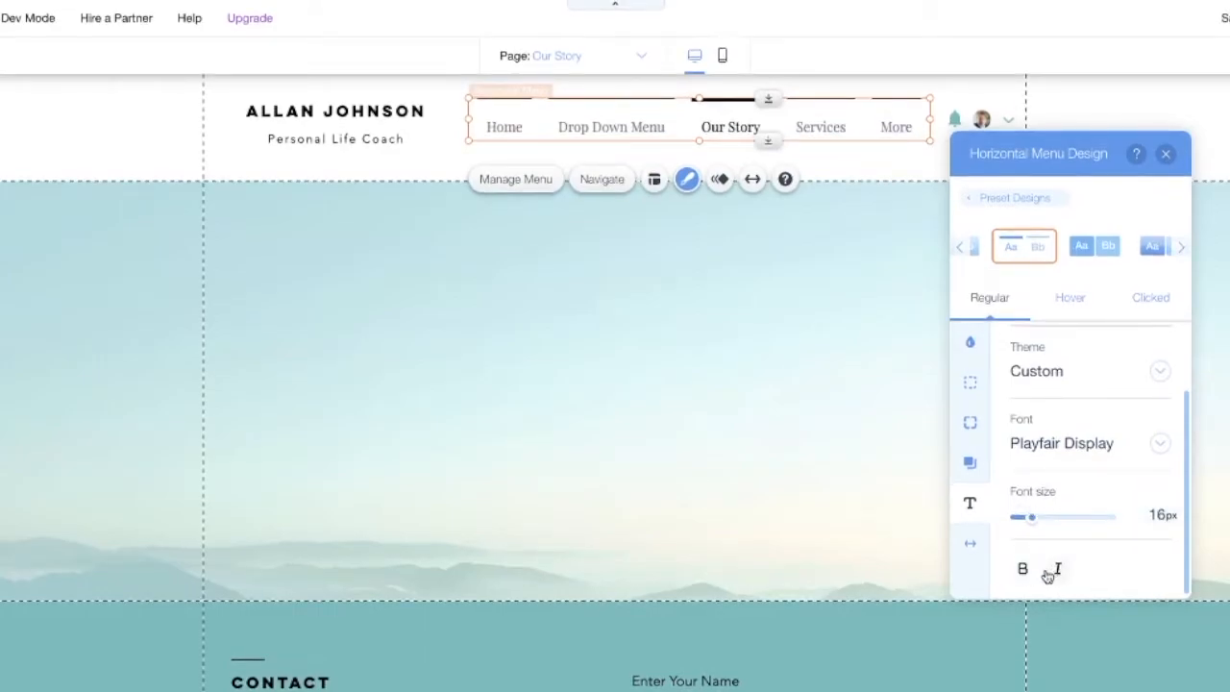
click(971, 544)
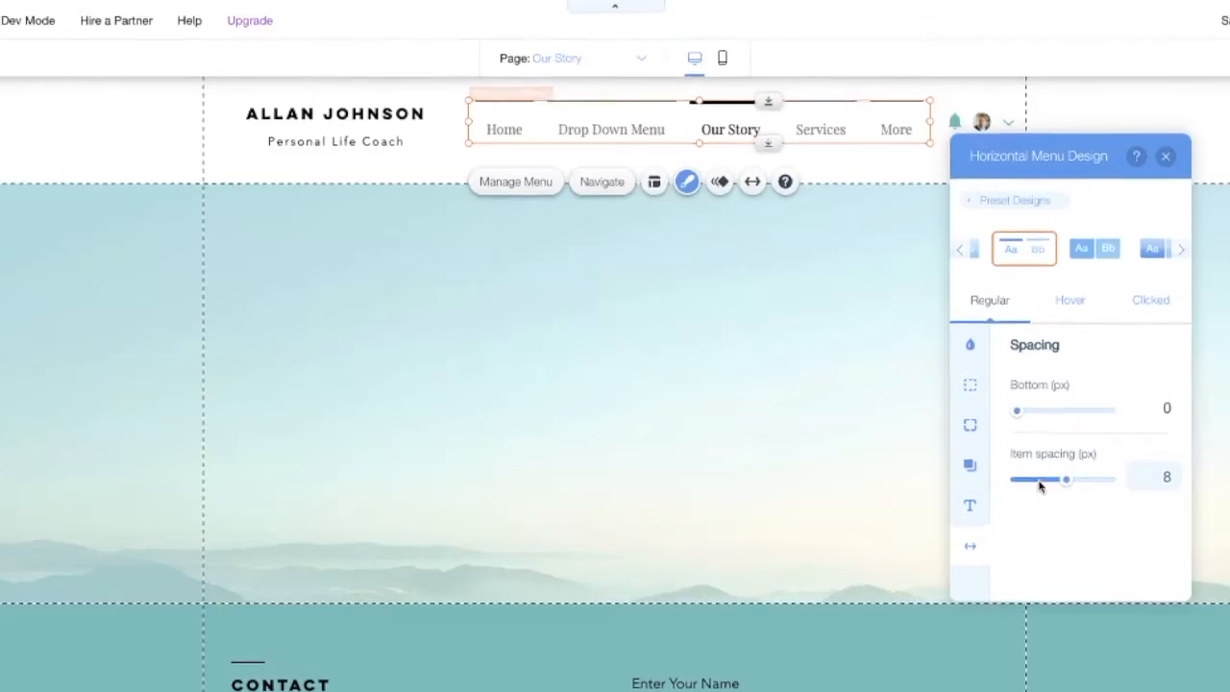
Review the border and text color settings of the menu's Hover and Clicked states
click(1070, 297)
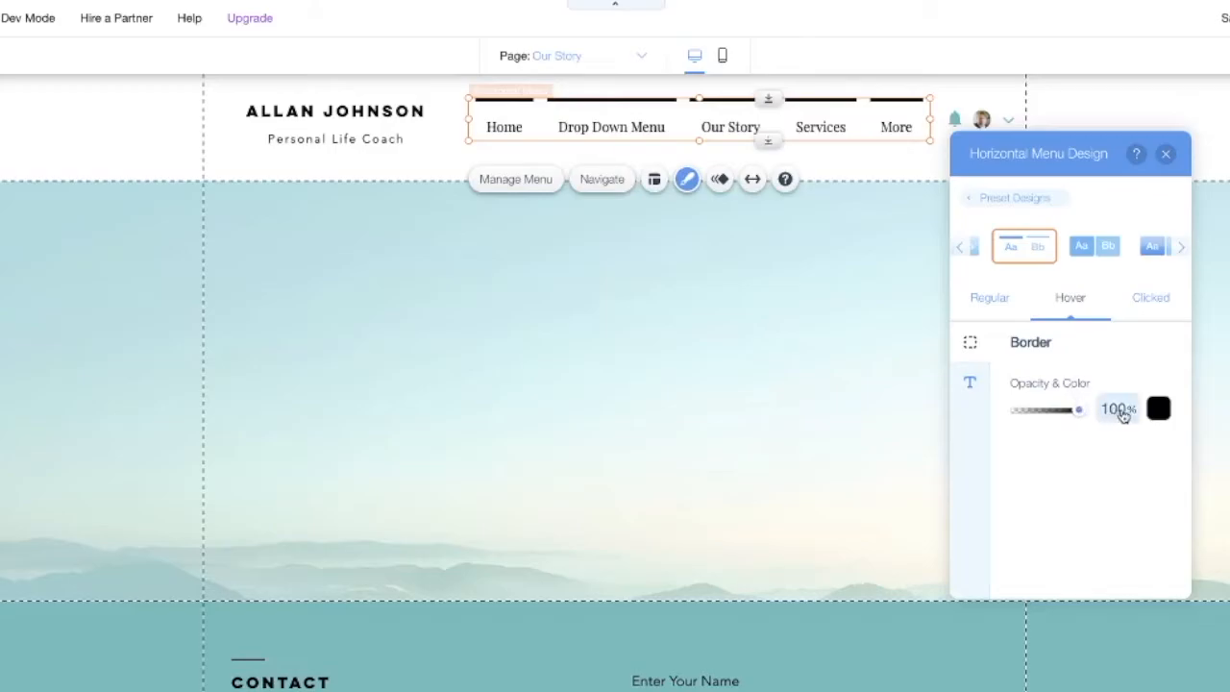
click(971, 385)
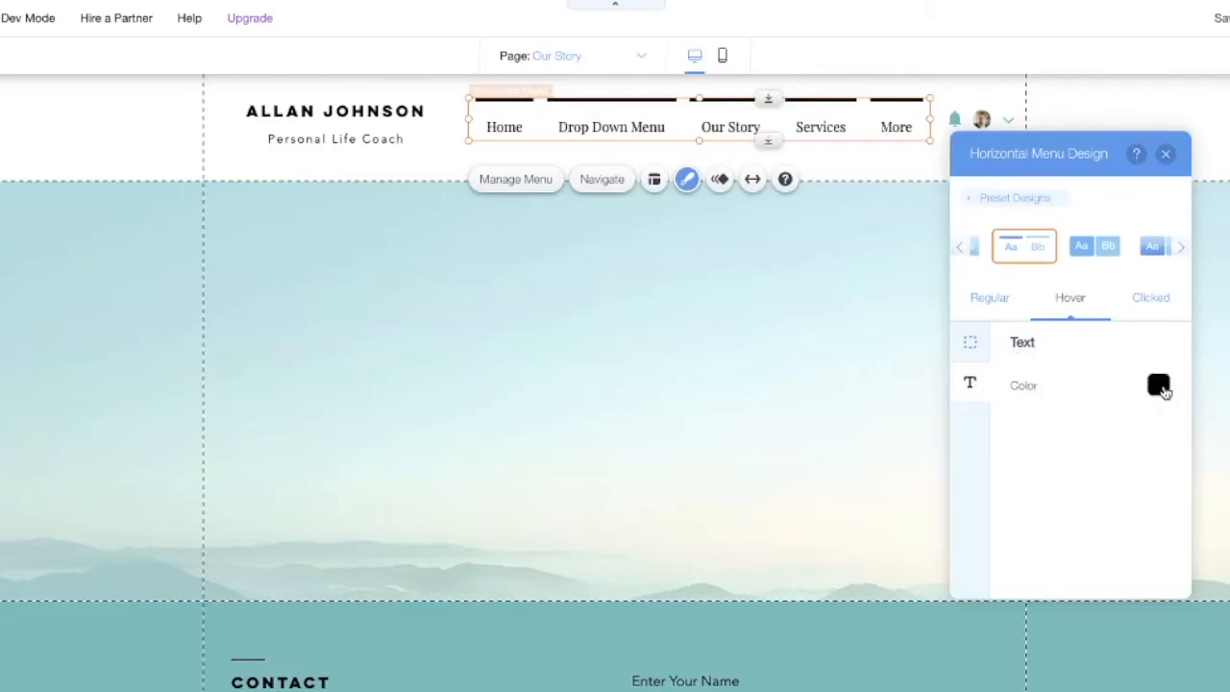
click(1076, 306)
click(1145, 302)
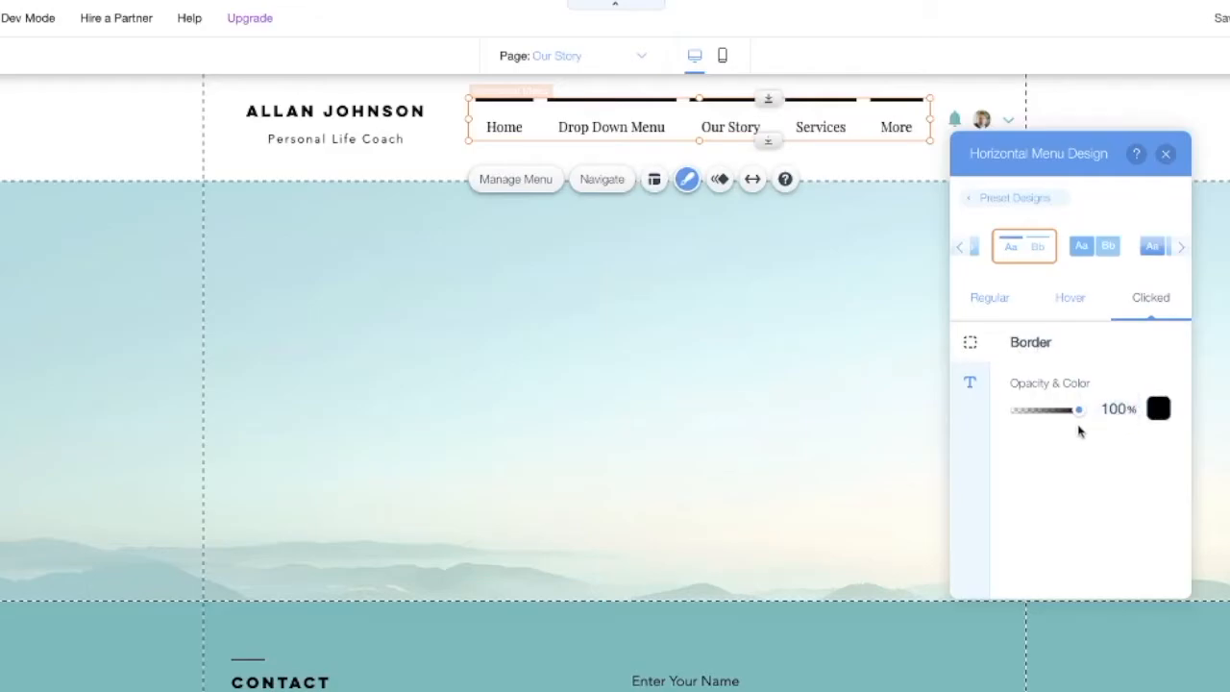
click(971, 380)
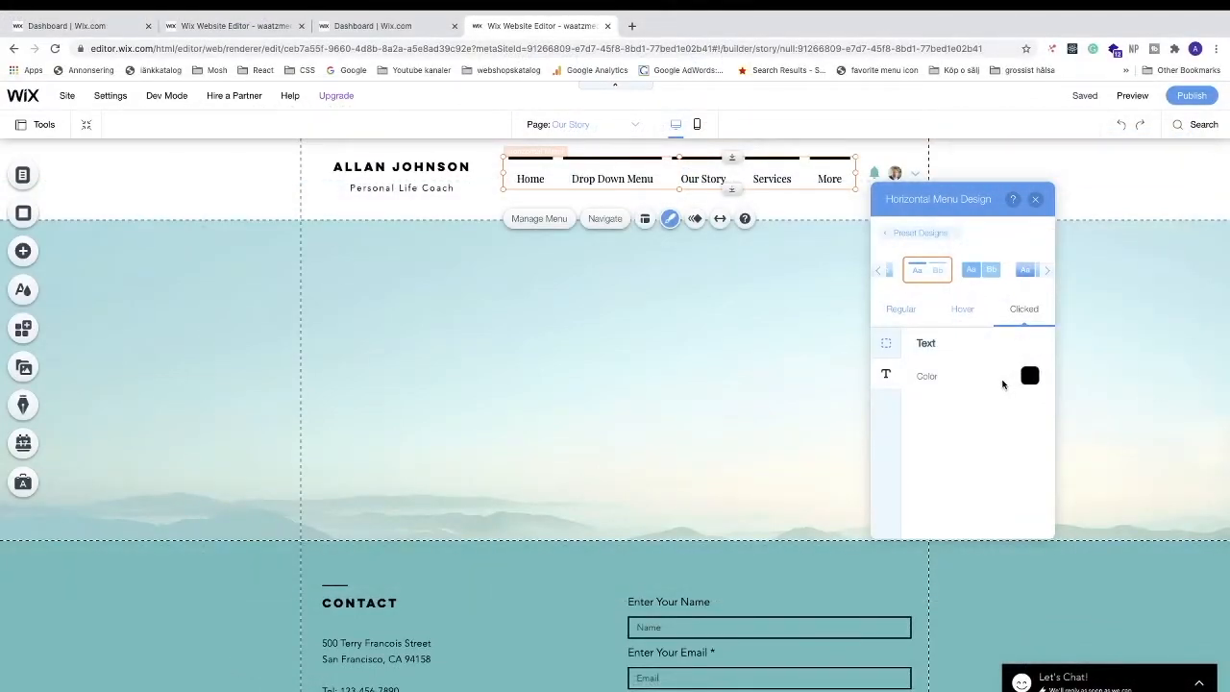
Preview the site, check the subitems under Drop Down Menu and the More item, and return to the editor
click(1134, 98)
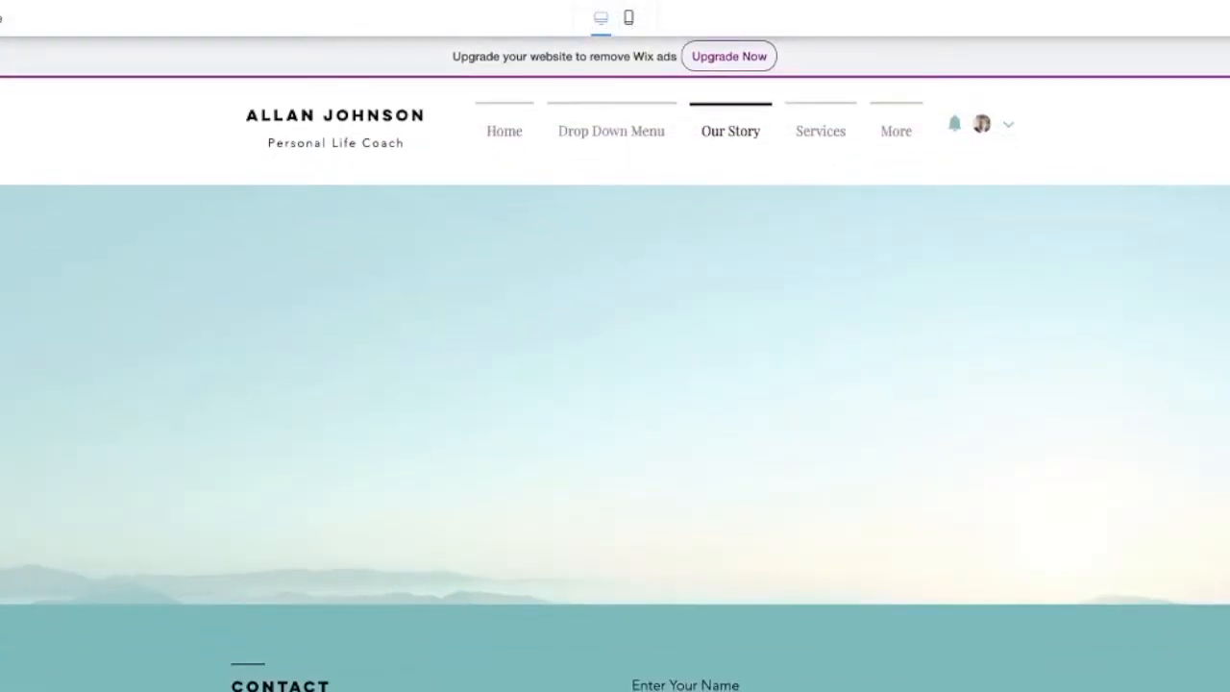
mouse_move(598, 129)
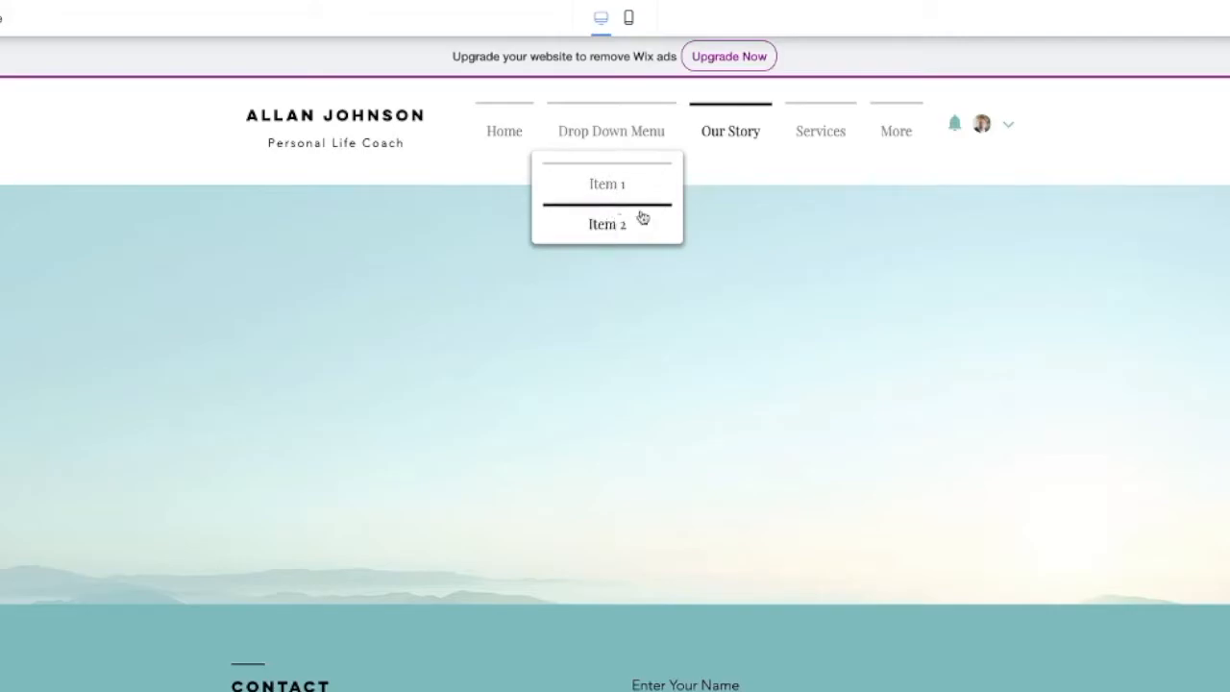
mouse_move(906, 136)
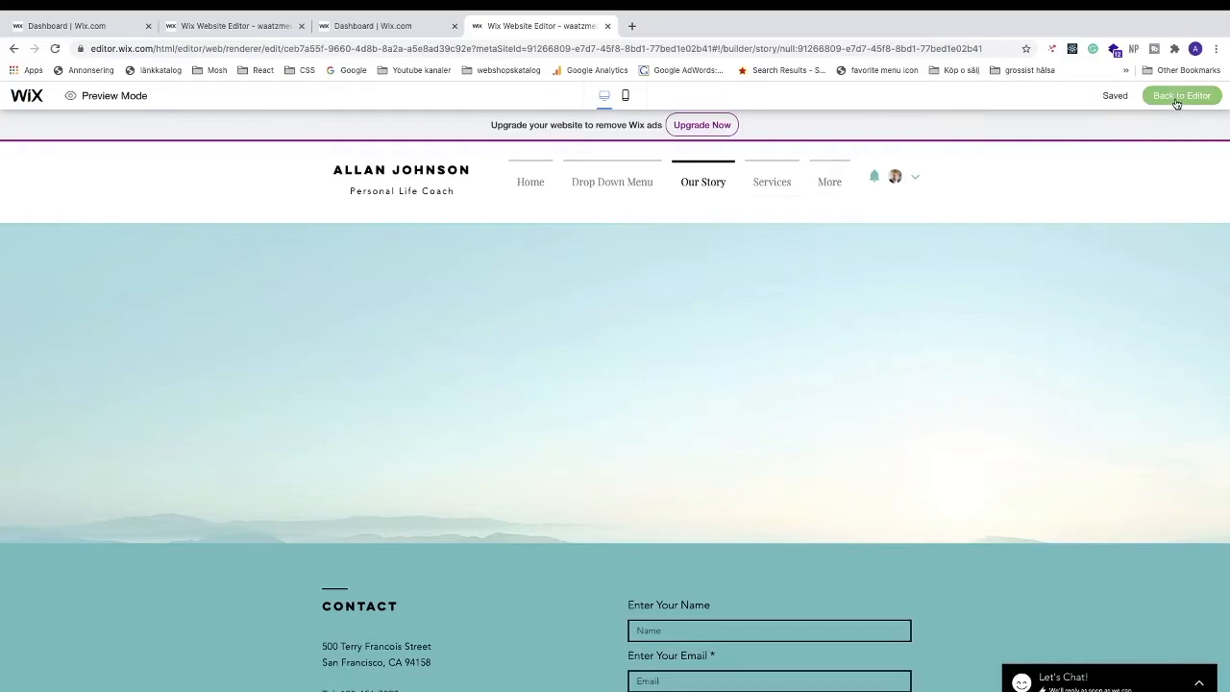
click(1177, 101)
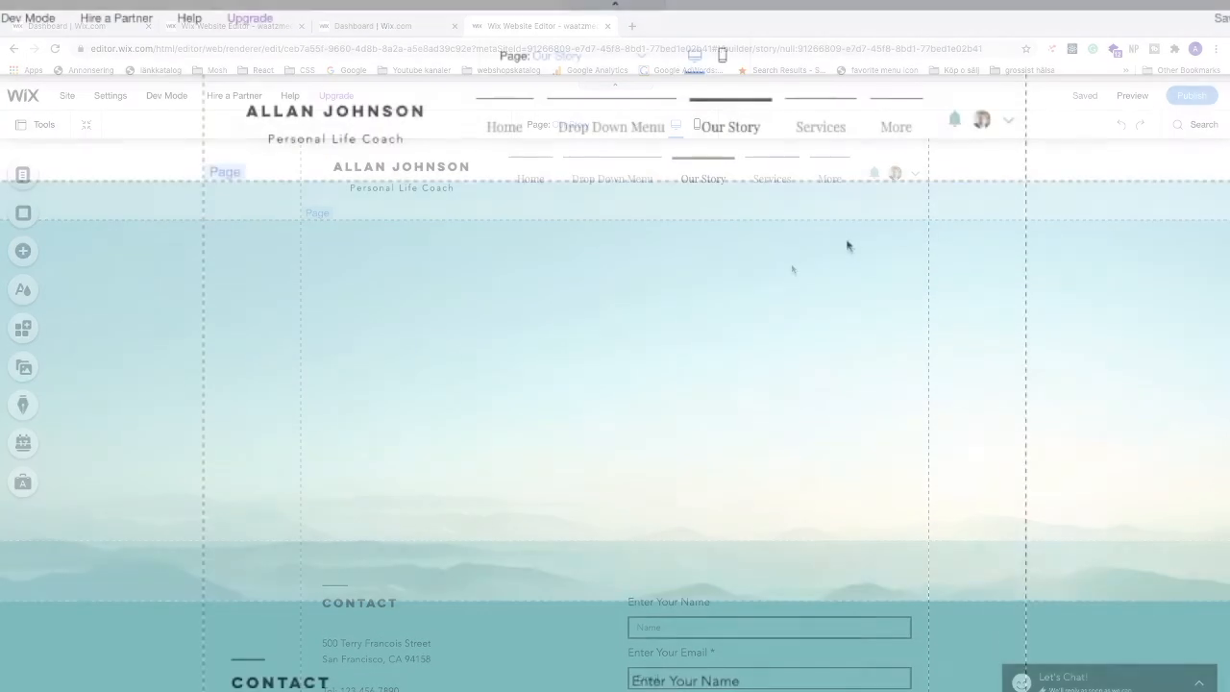
Browse the preset designs for the header menu and close the design choices without picking one
click(692, 127)
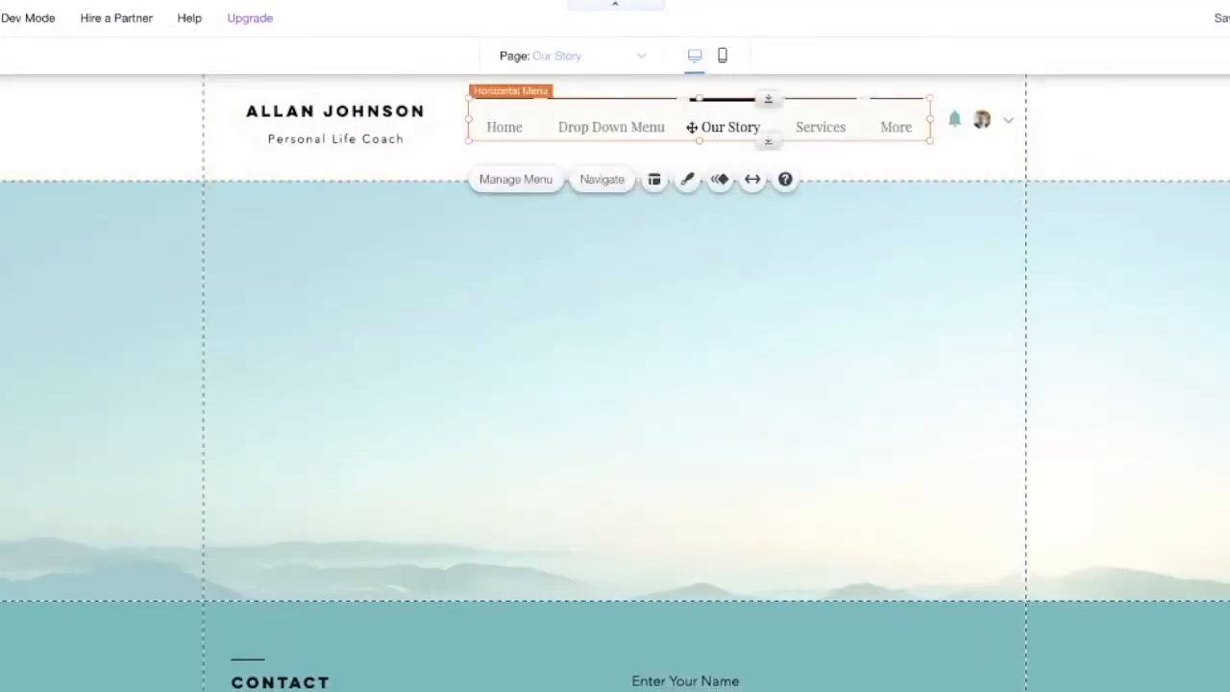
click(690, 179)
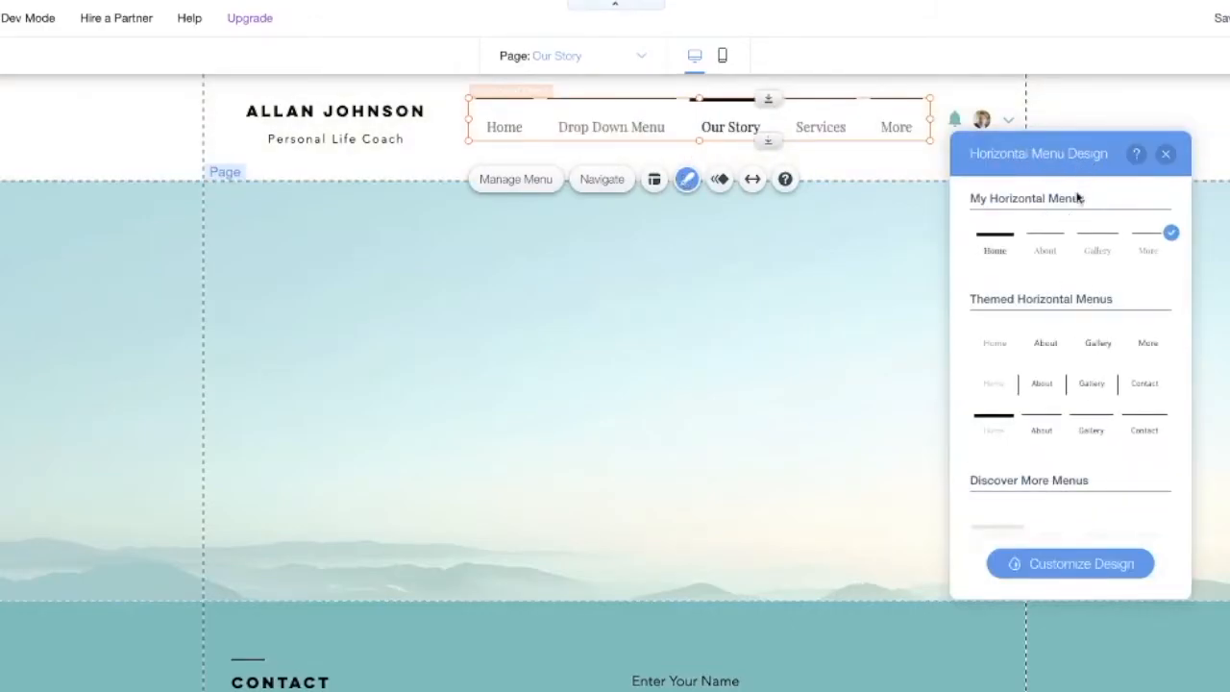
scroll(1077, 277, down, 3)
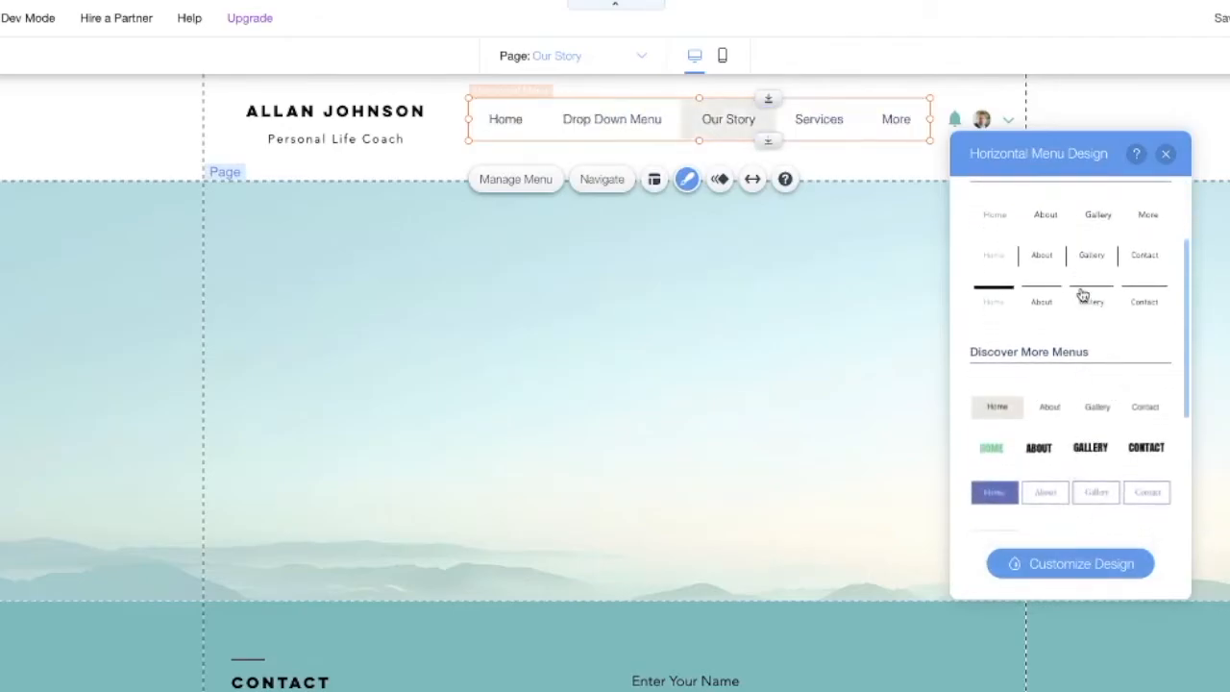
scroll(1073, 306, up, 2)
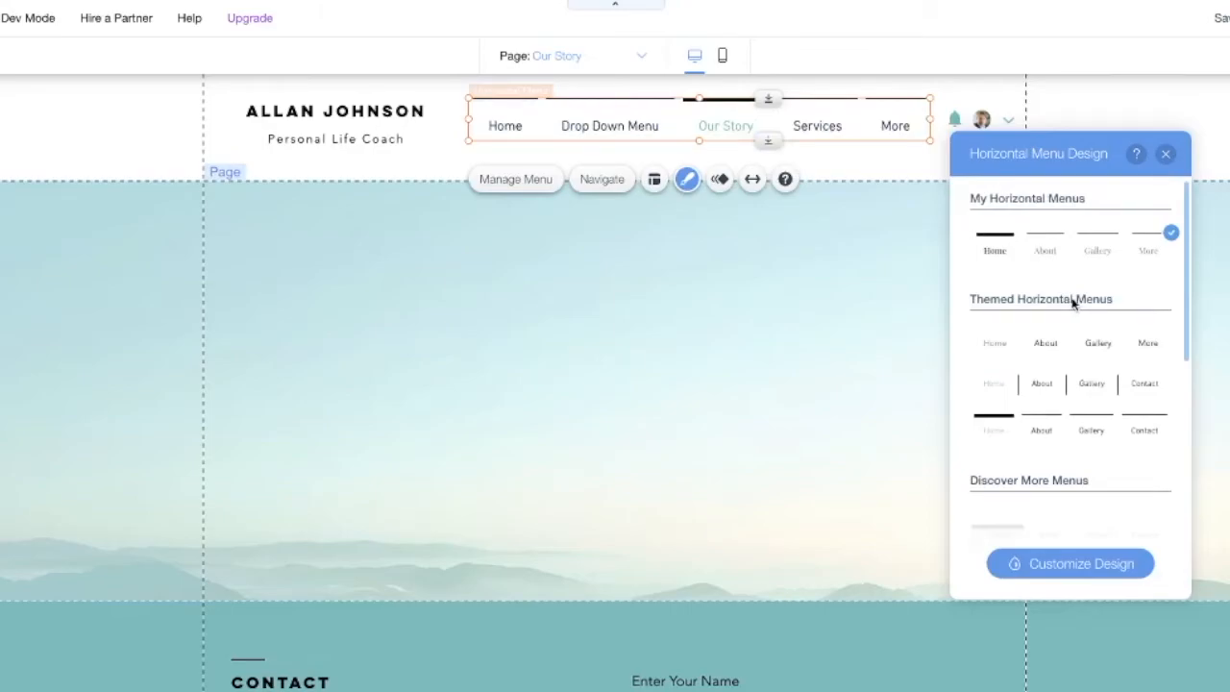
click(1166, 154)
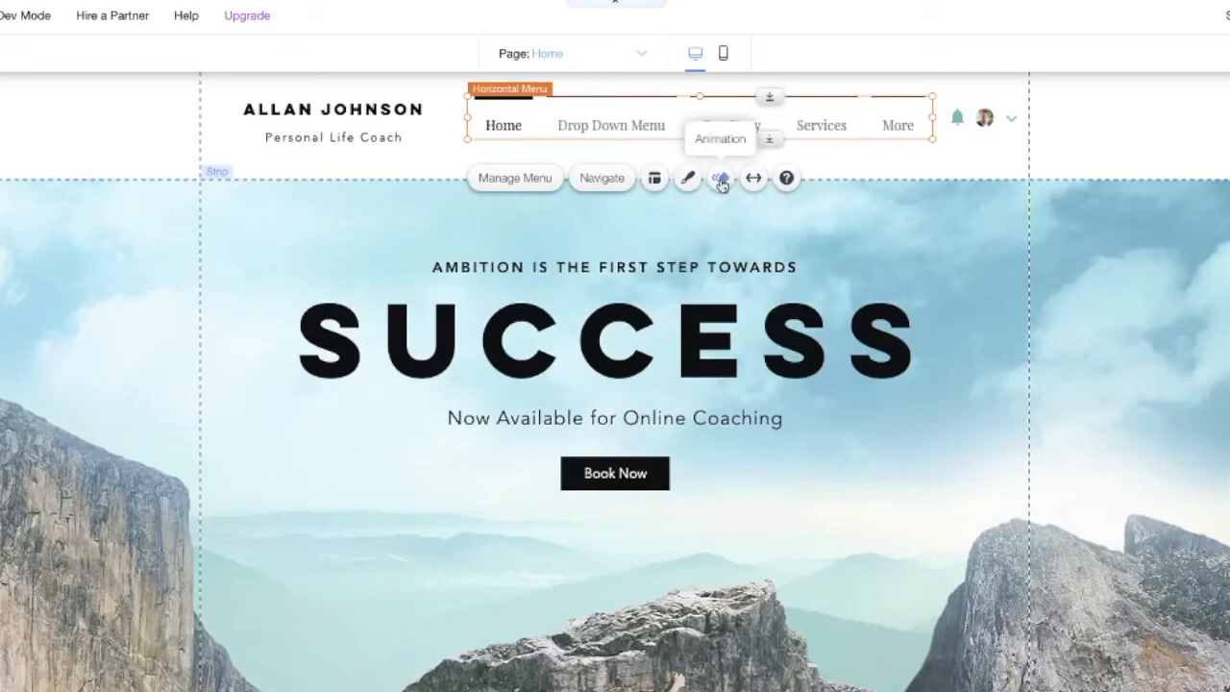
Try the Bounce-In animation on the header menu and open its customization settings
click(721, 180)
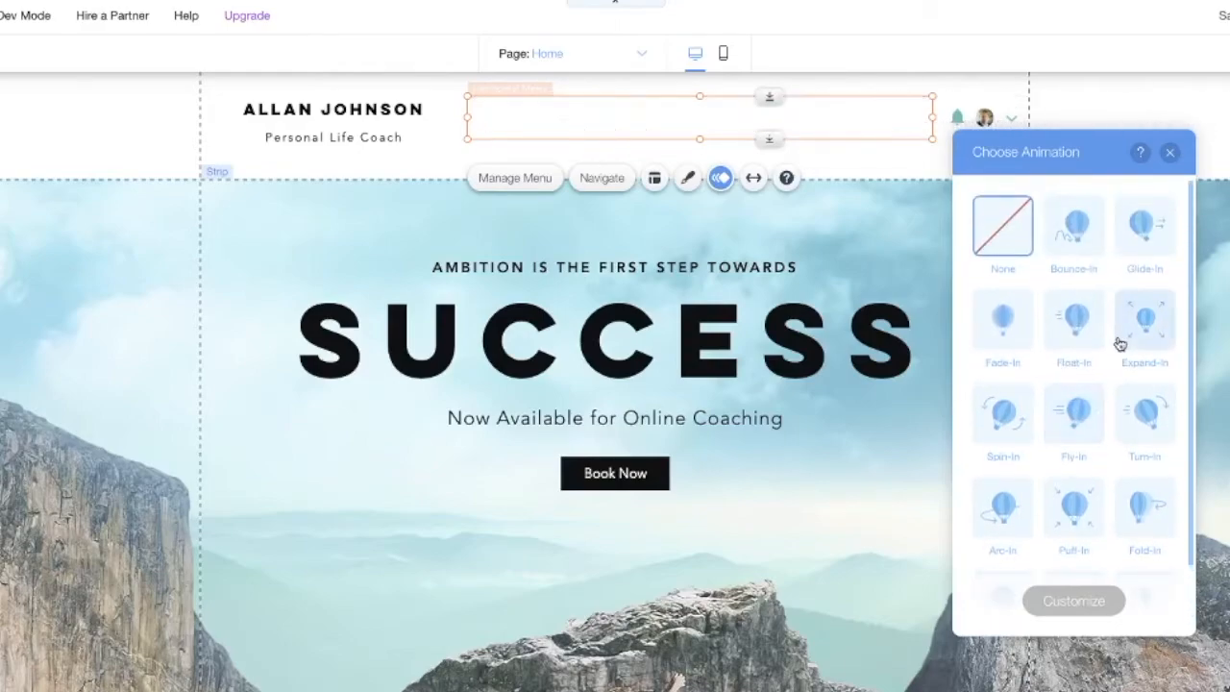
click(1078, 237)
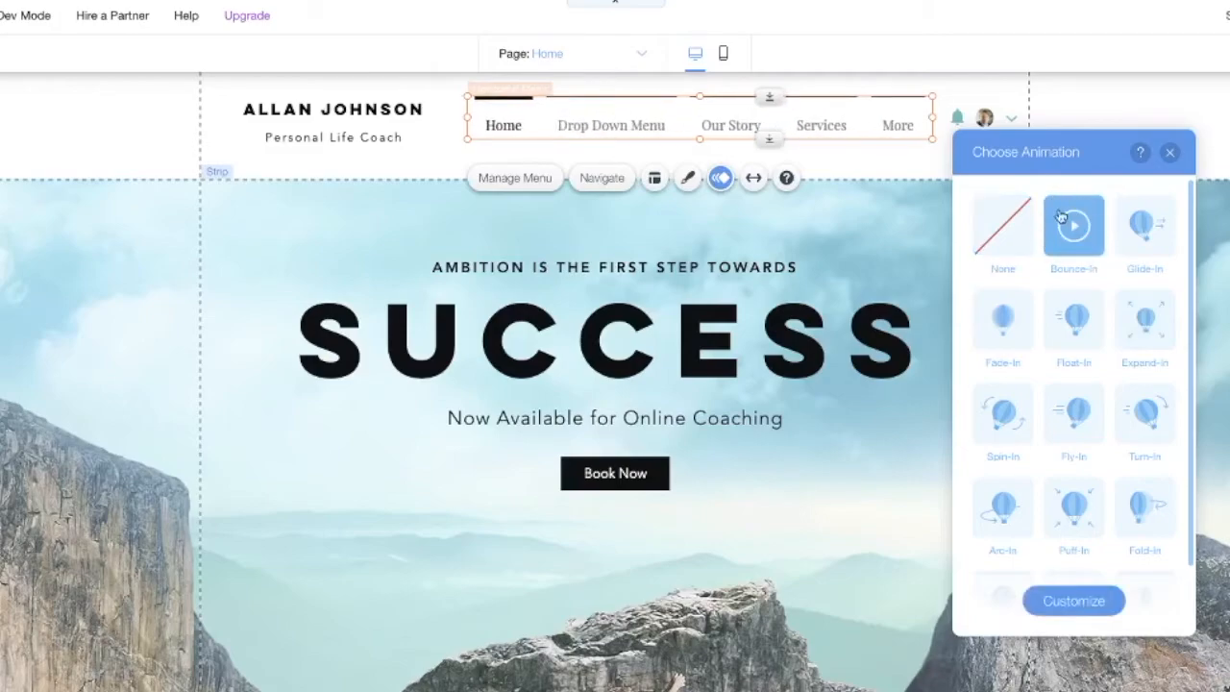
click(1083, 602)
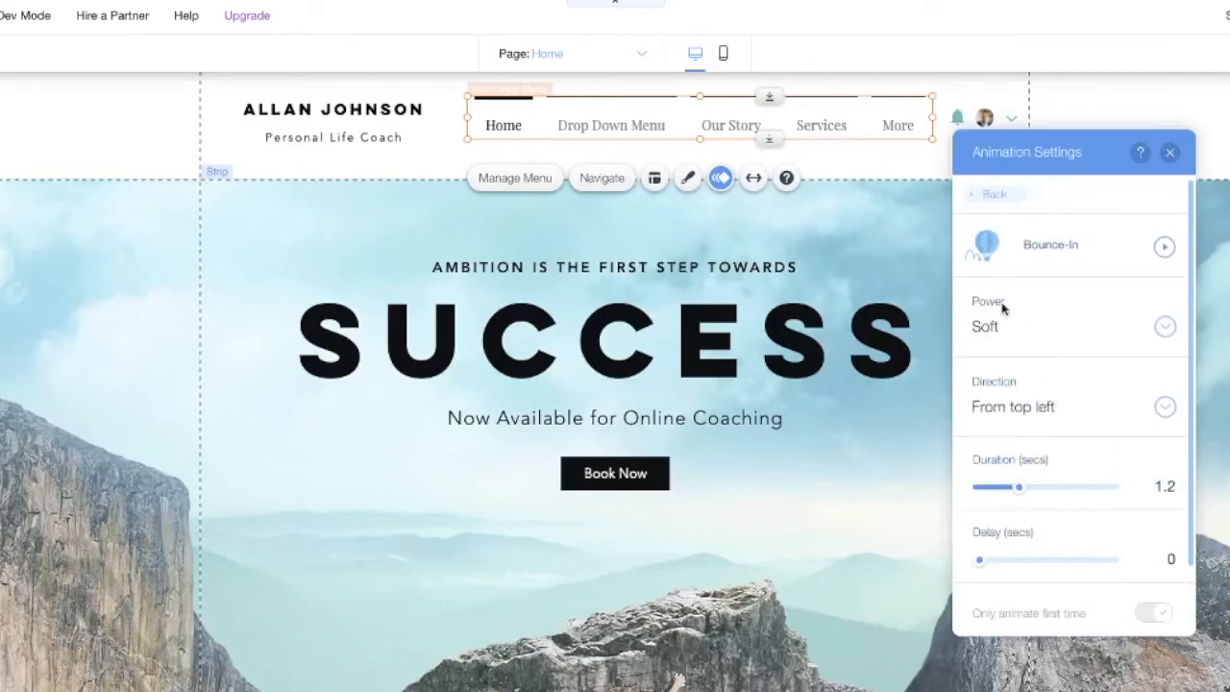
Try Hard as the Bounce-In animation's power and return it to Soft
click(1162, 328)
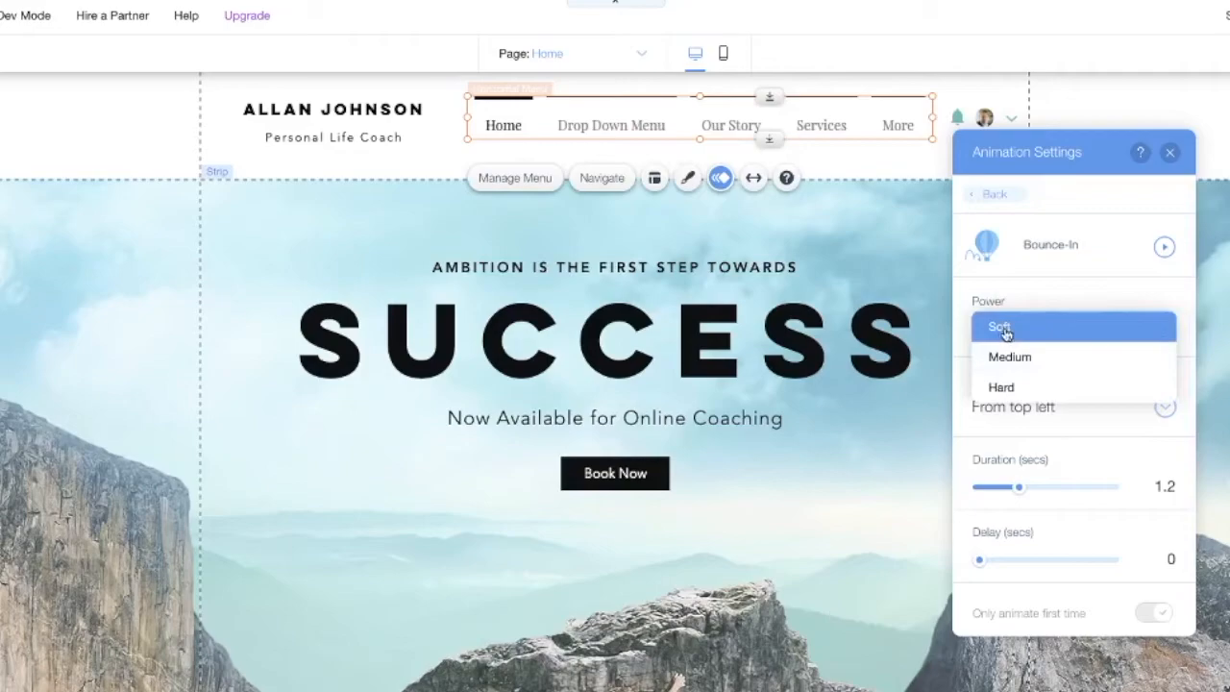
click(1011, 386)
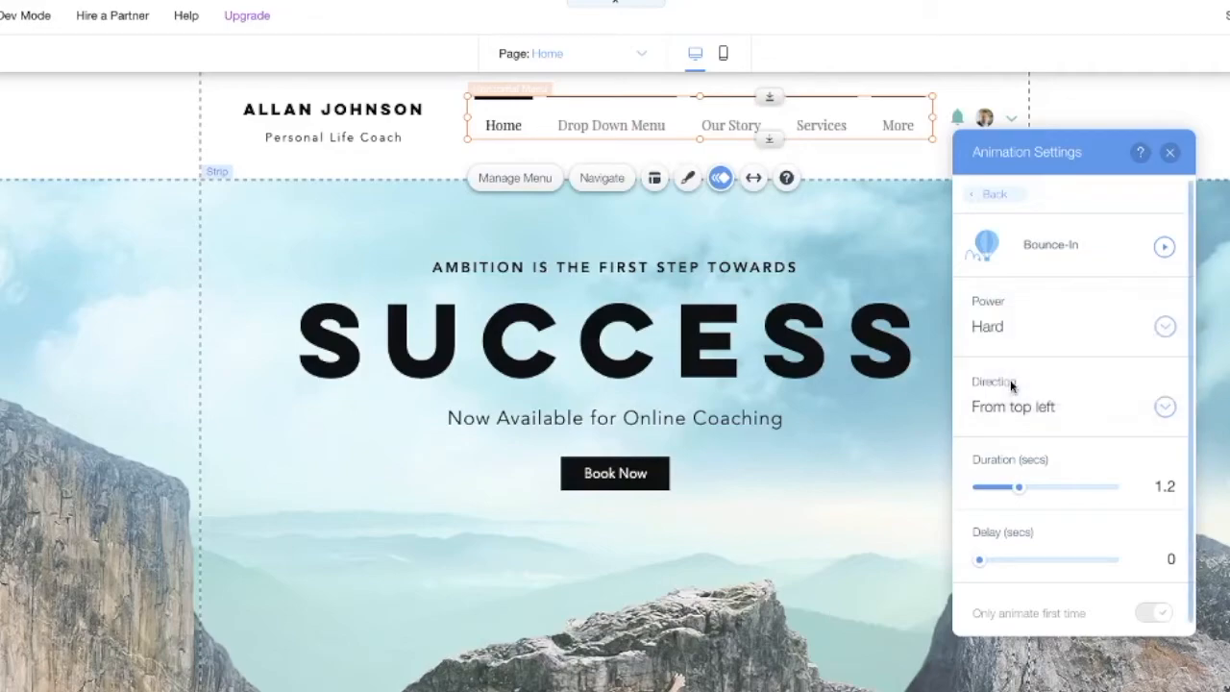
click(1164, 328)
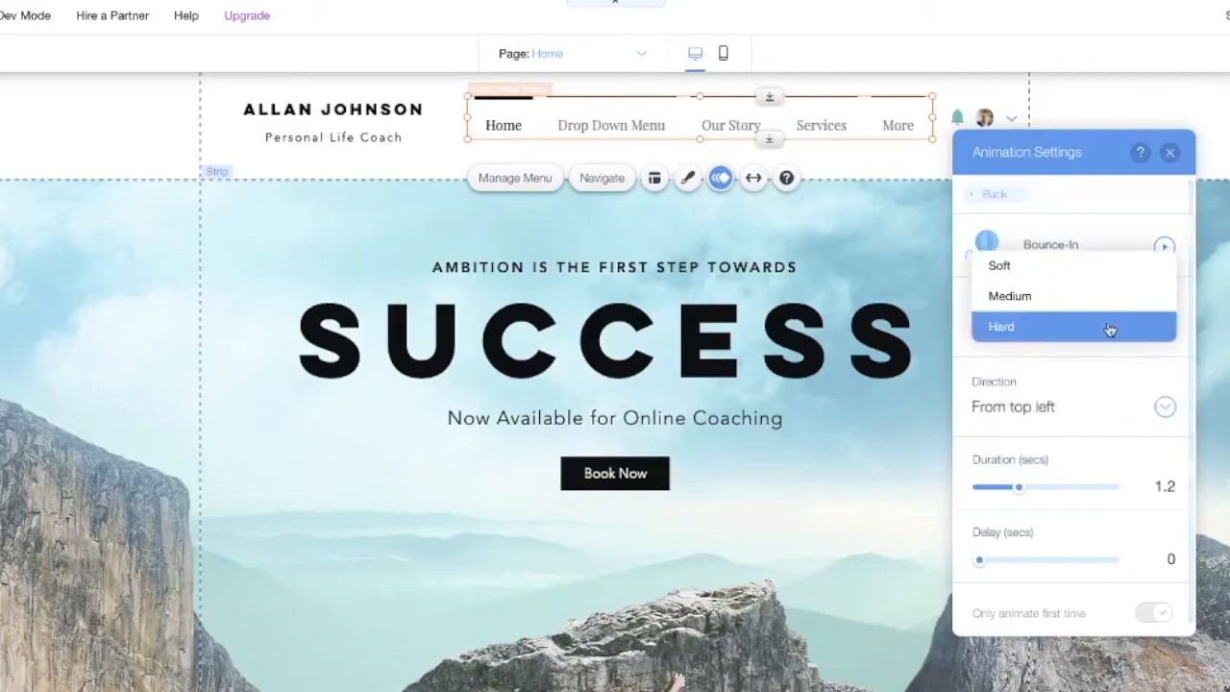
click(1065, 274)
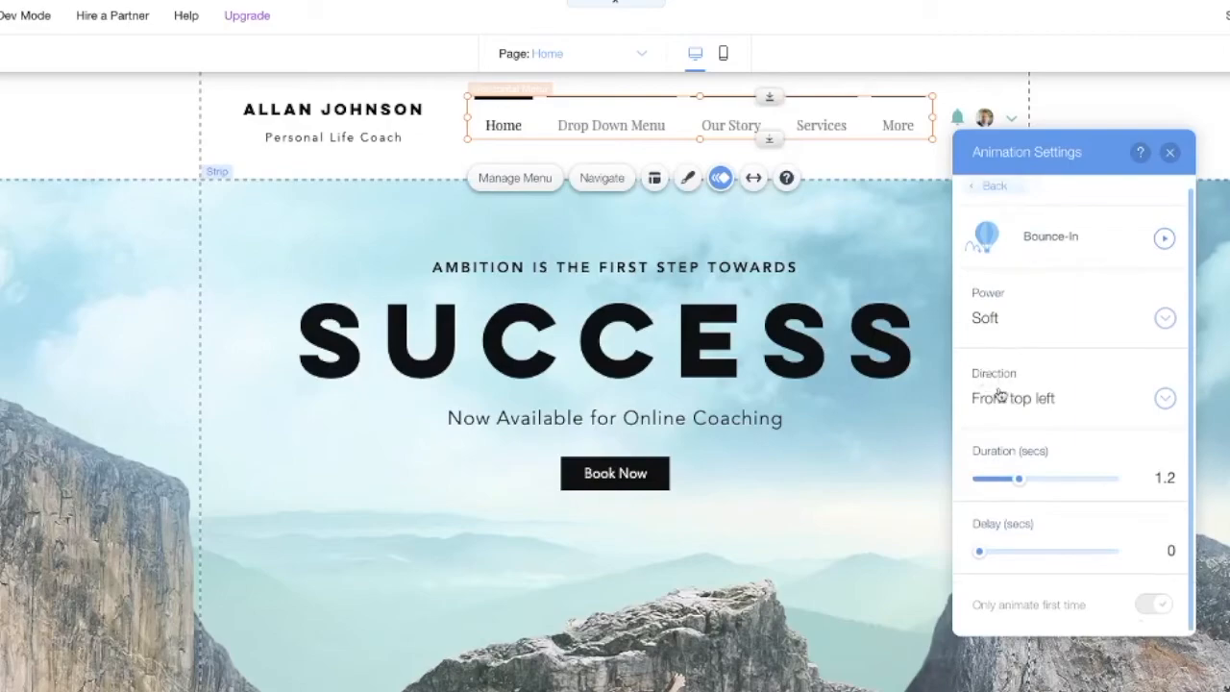
Look at the animation's direction options, keep From top left, and leave the delay at 0 seconds
click(1163, 402)
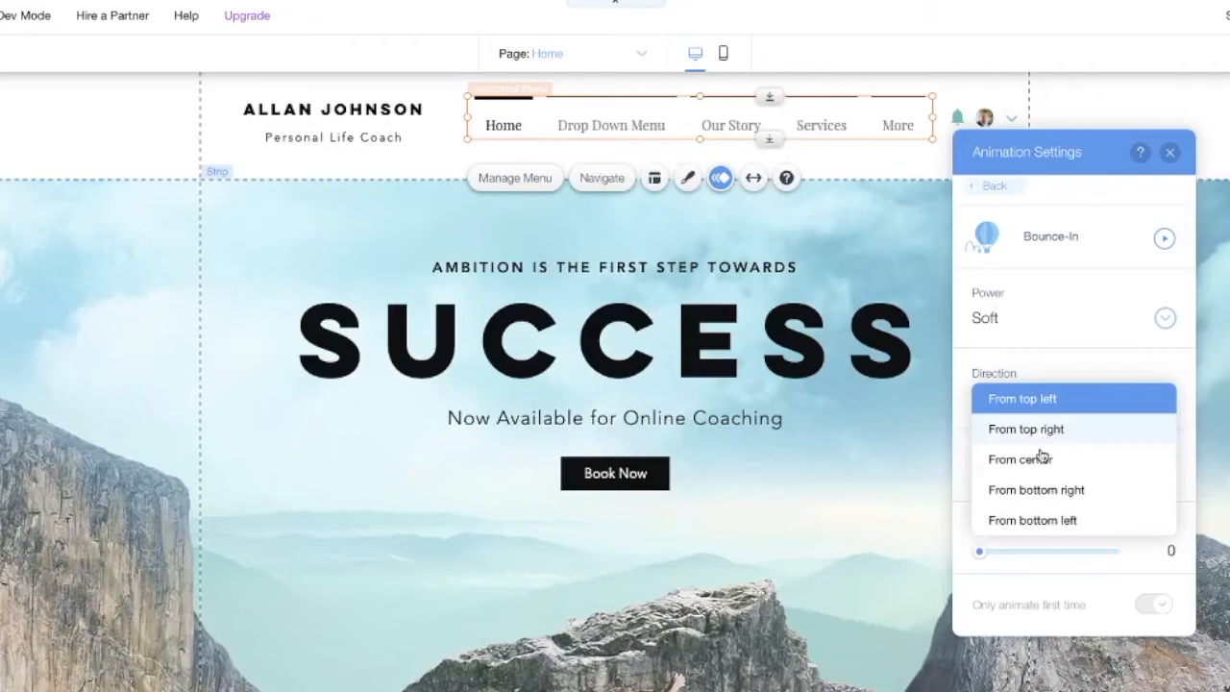
click(1063, 401)
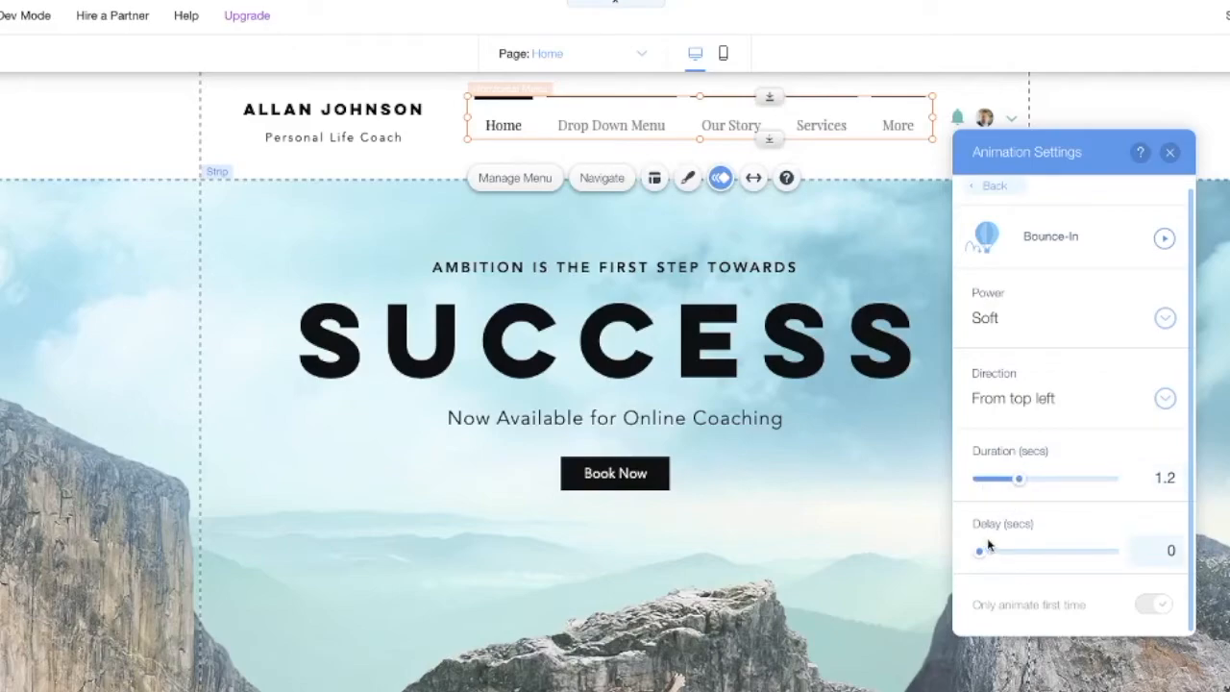
mouse_move(981, 551)
mouse_down()
mouse_move(1128, 555)
mouse_move(975, 557)
mouse_up()
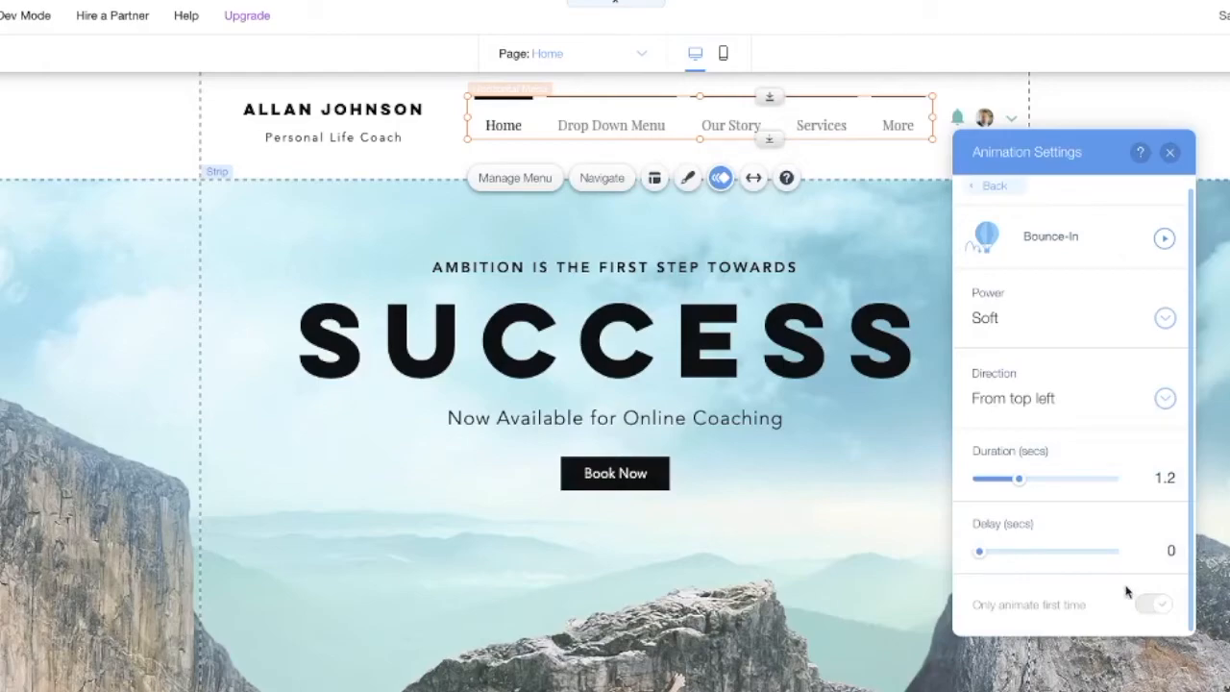
Set the header menu's animation back to None and close the animation choices
click(990, 188)
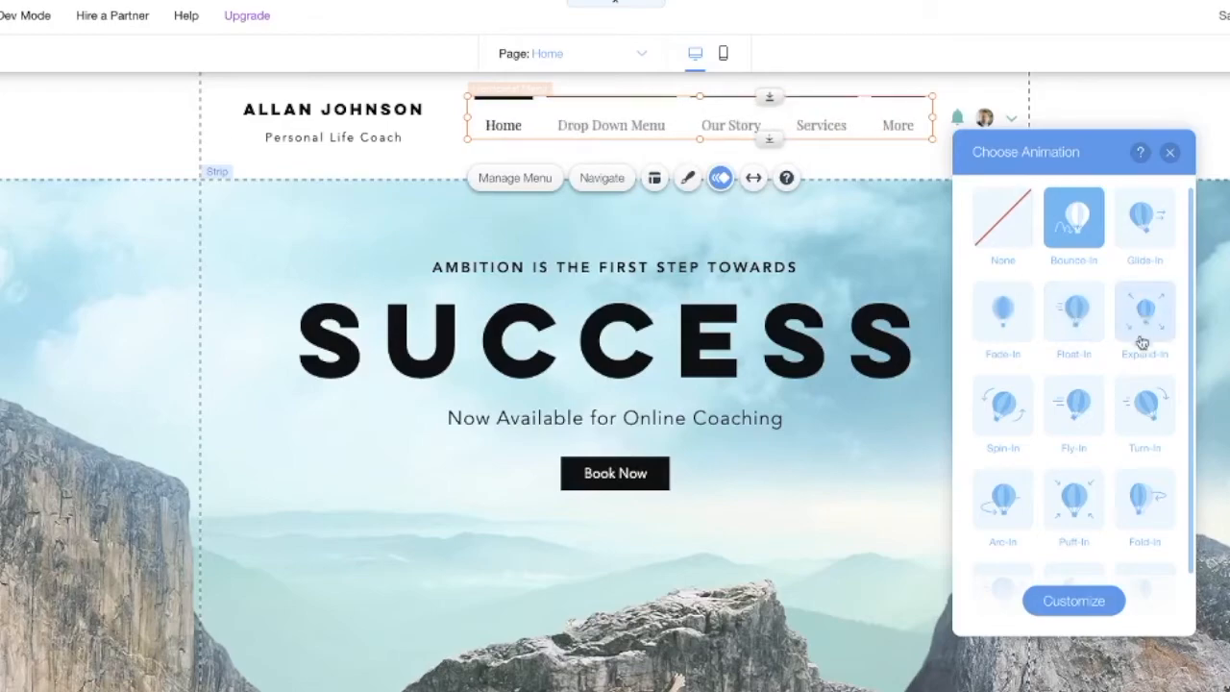
click(999, 226)
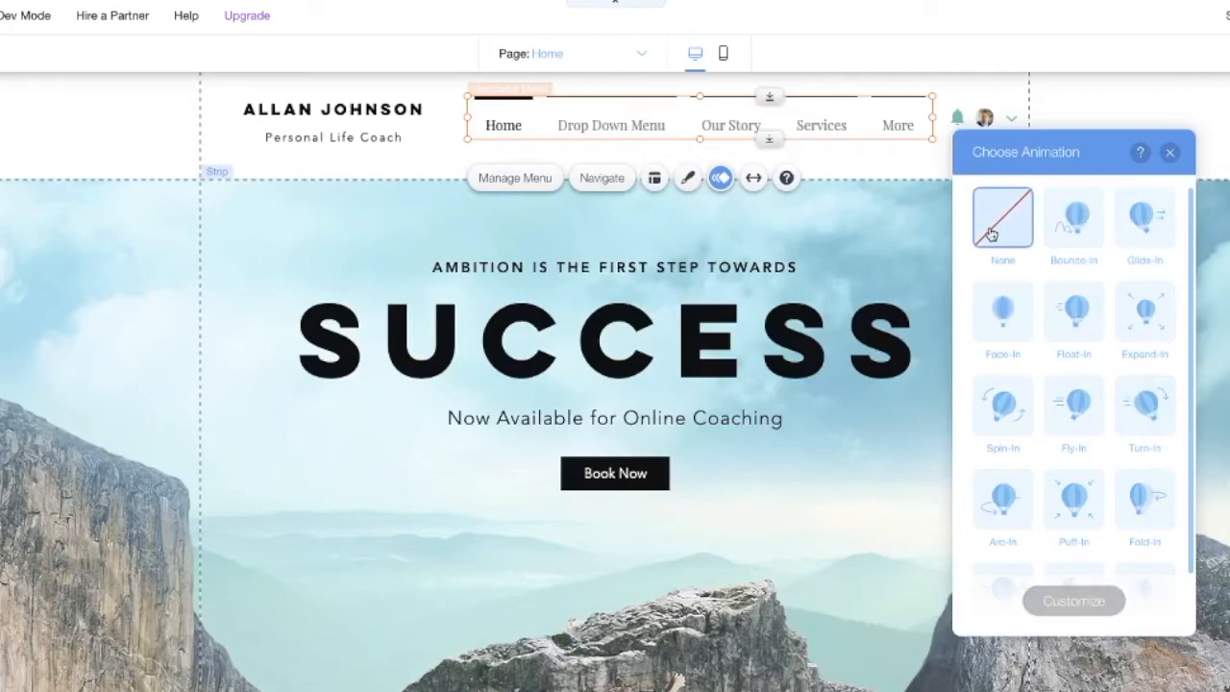
click(1173, 153)
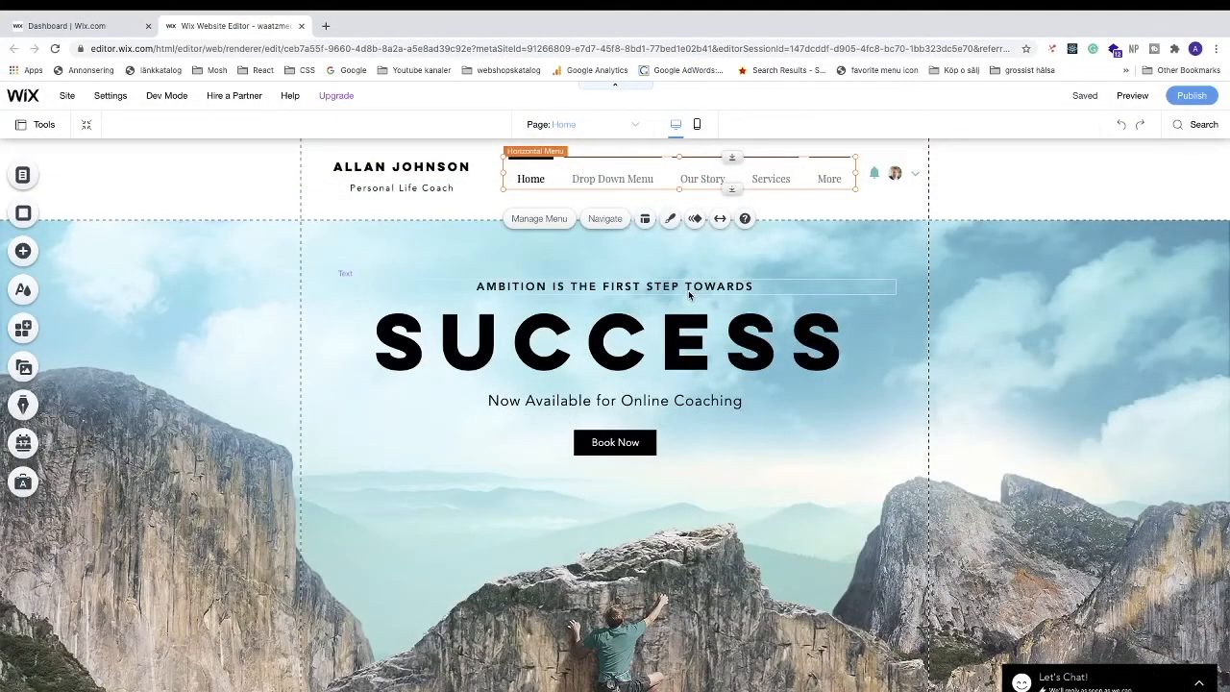
Stretch the header menu to full width and move the stretch settings down, clear of the header
click(720, 220)
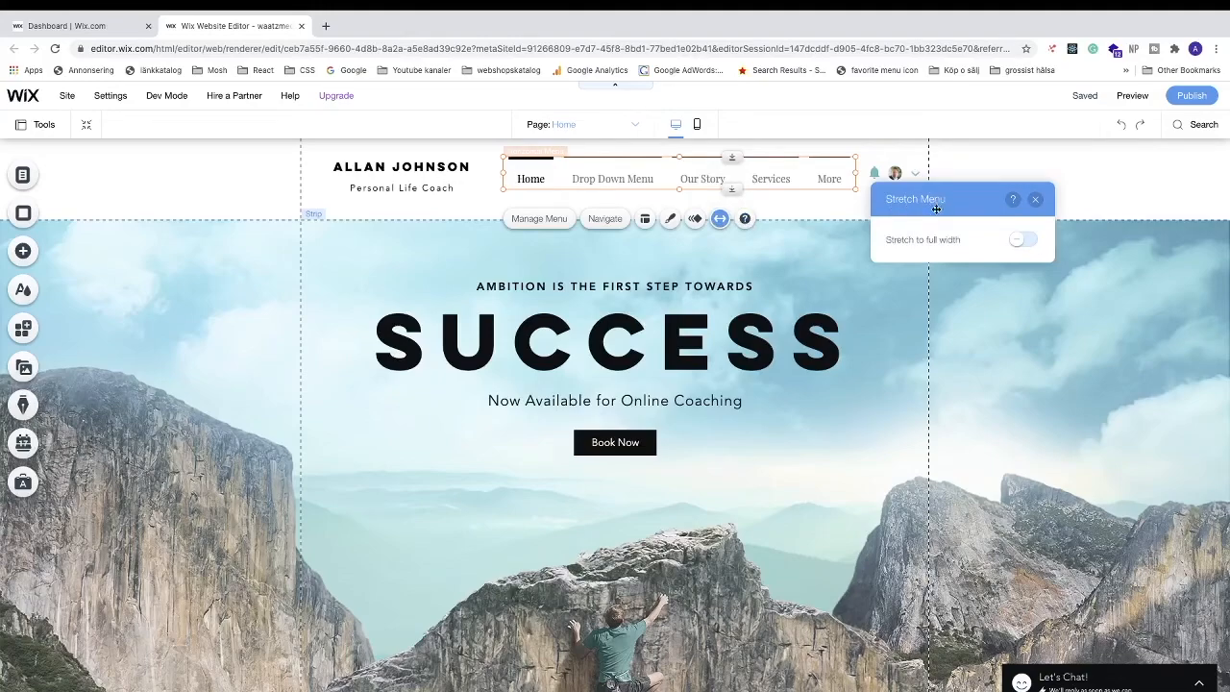
click(1019, 242)
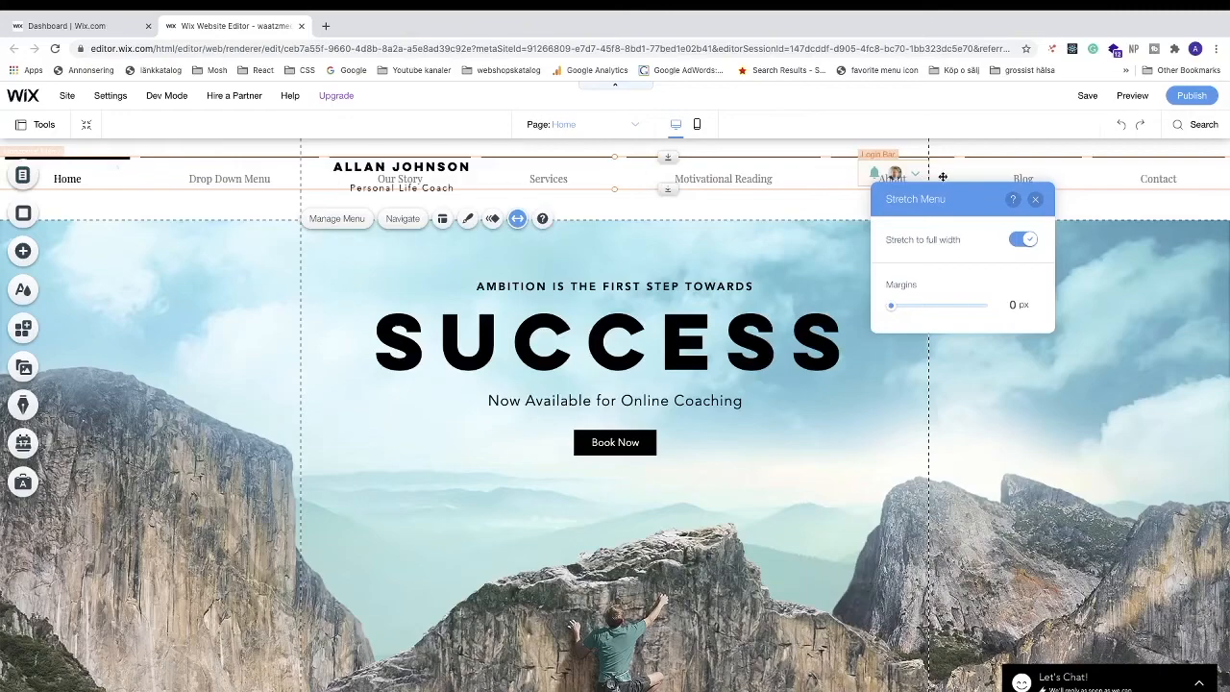
drag(976, 200, 983, 306)
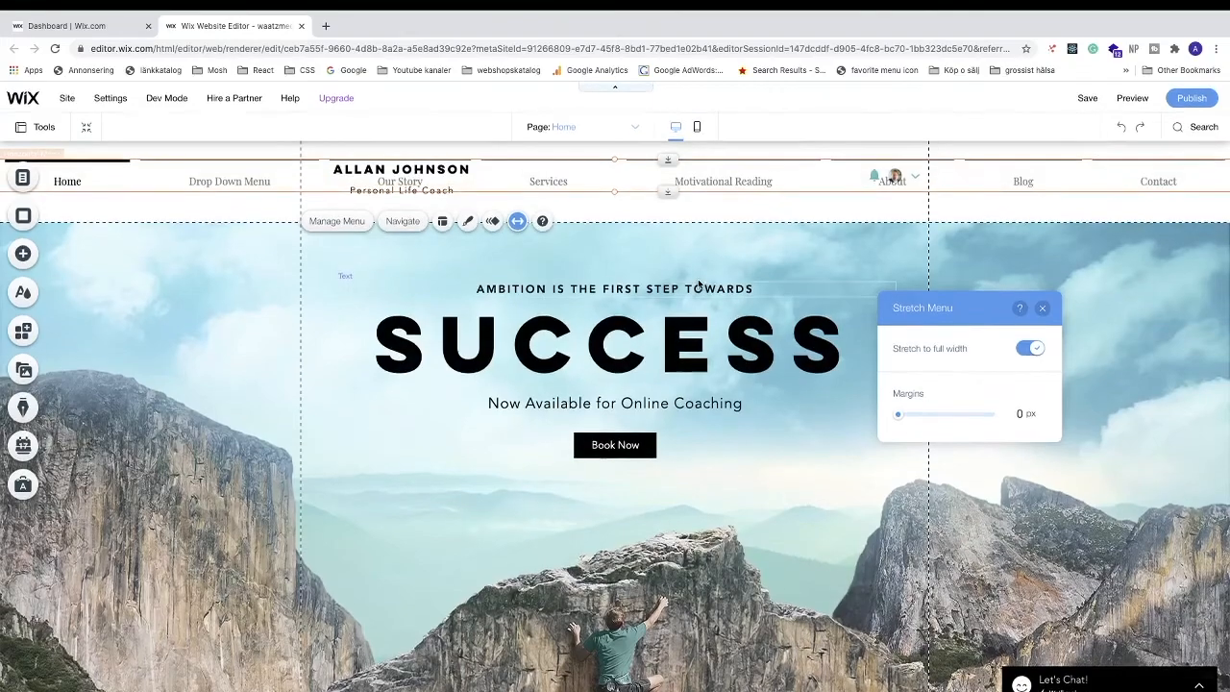
Make the header taller, move the stretched menu below the site title, and place the login bar at the header's far right
click(694, 204)
drag(667, 221, 669, 267)
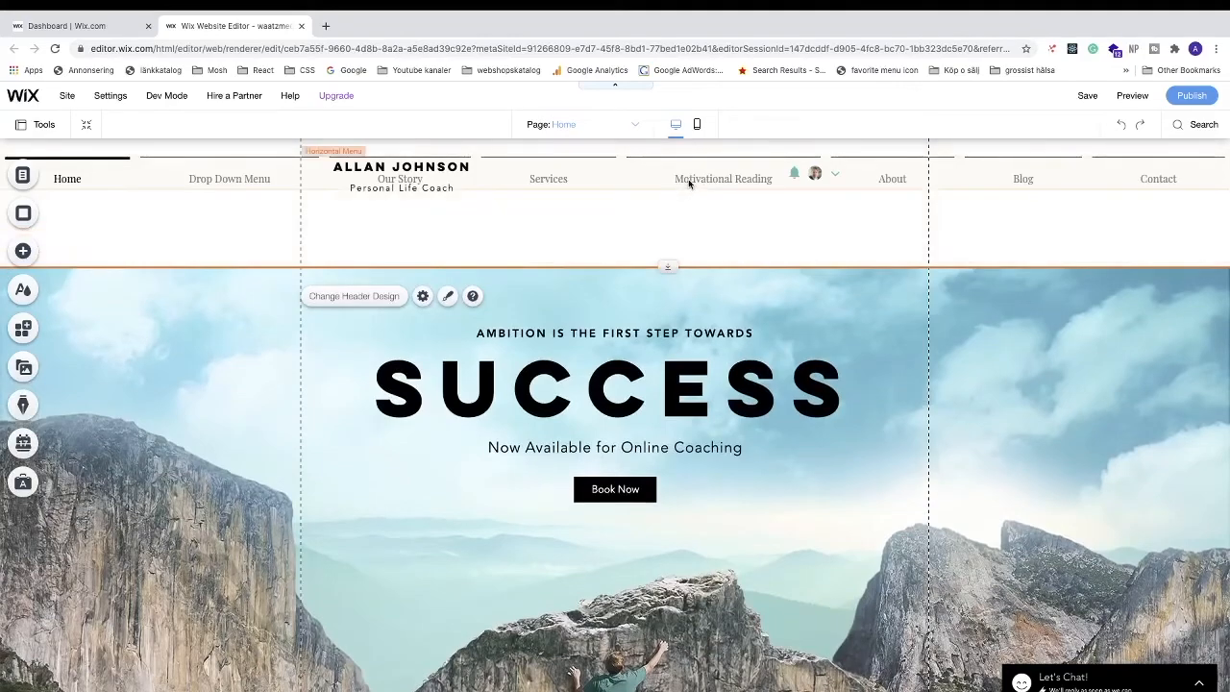
drag(690, 183, 687, 235)
drag(816, 171, 1150, 175)
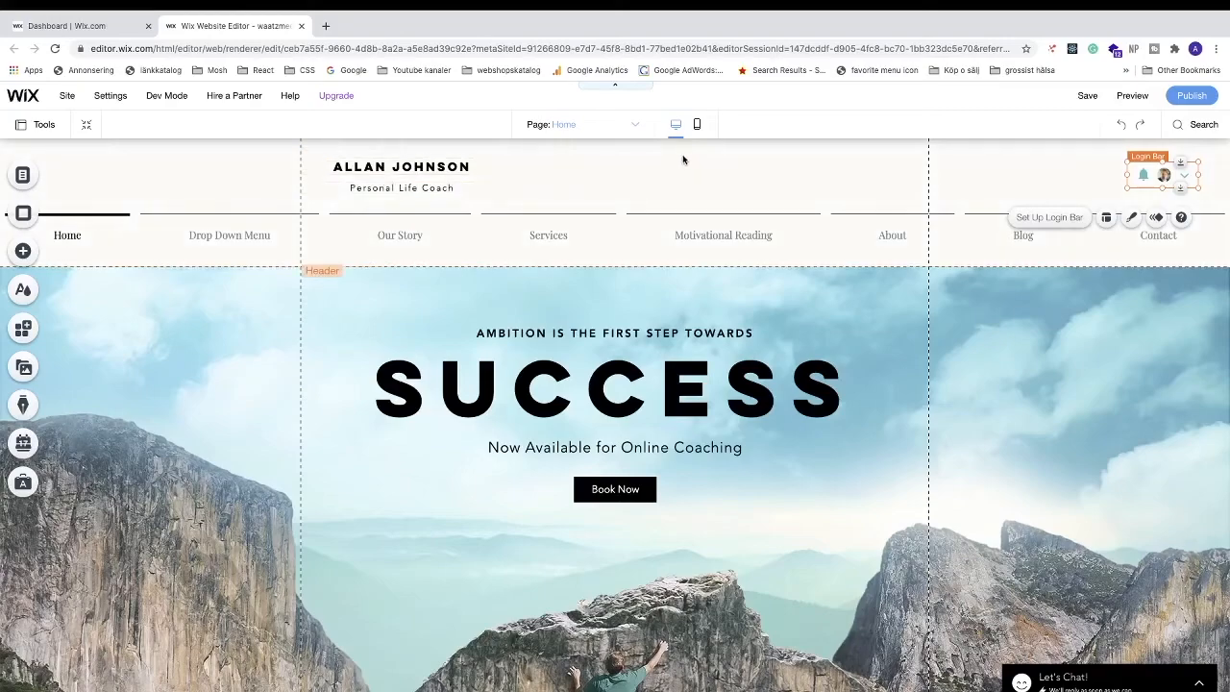
Reopen the header menu's stretch settings, move them clear of the header, and set the menu's margins to 80 px
click(599, 228)
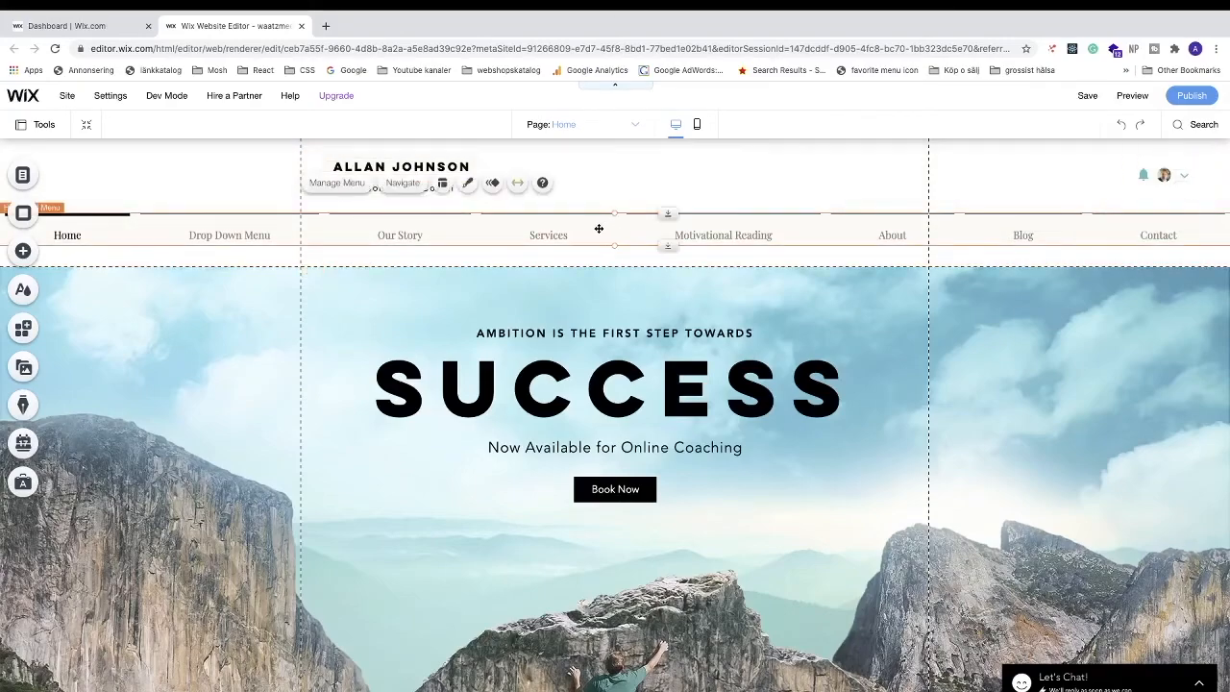
click(517, 182)
drag(275, 197, 1075, 286)
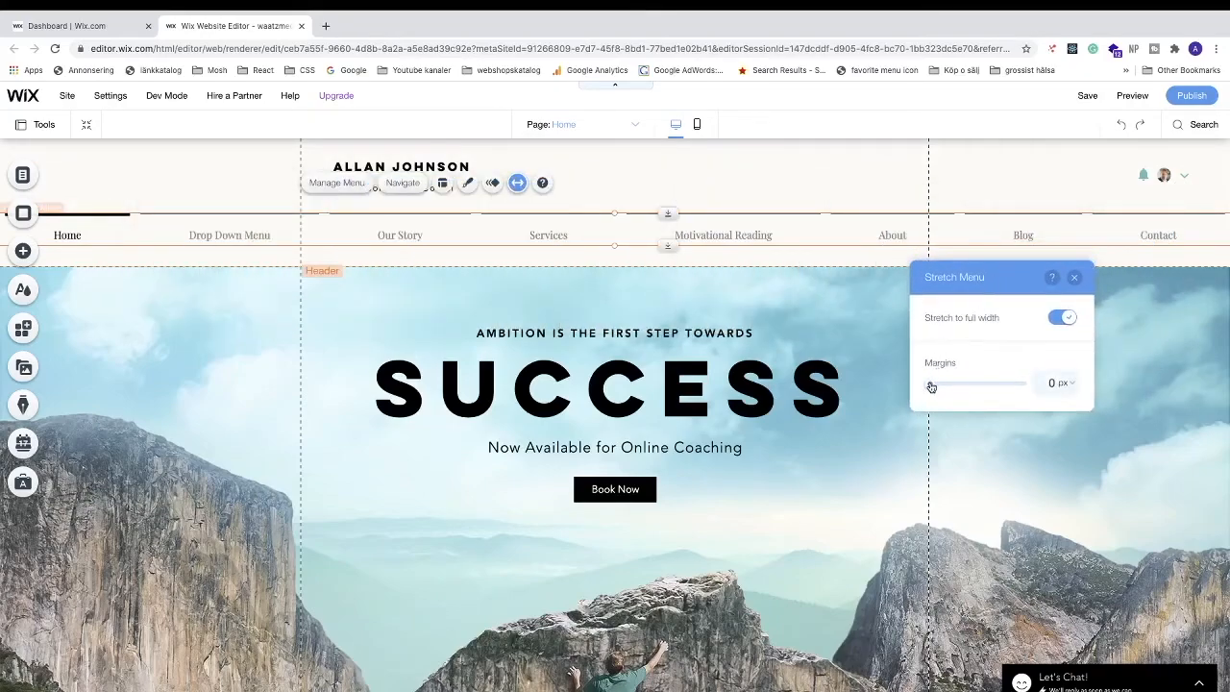
click(1068, 383)
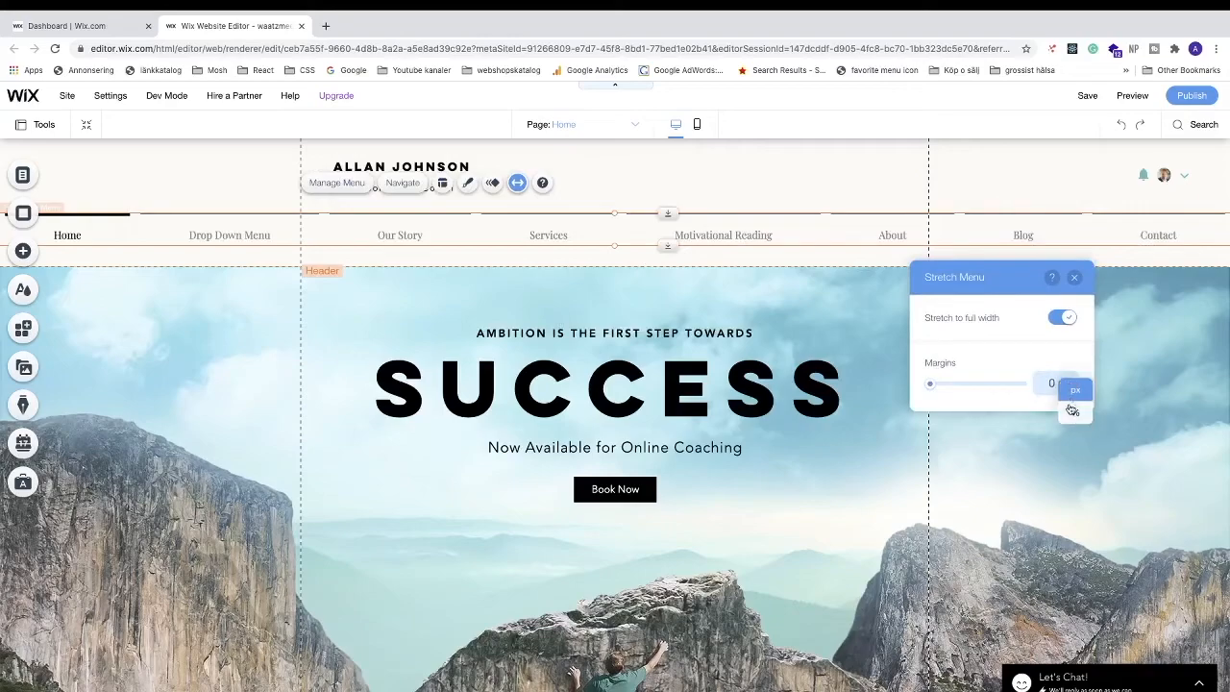
click(1011, 393)
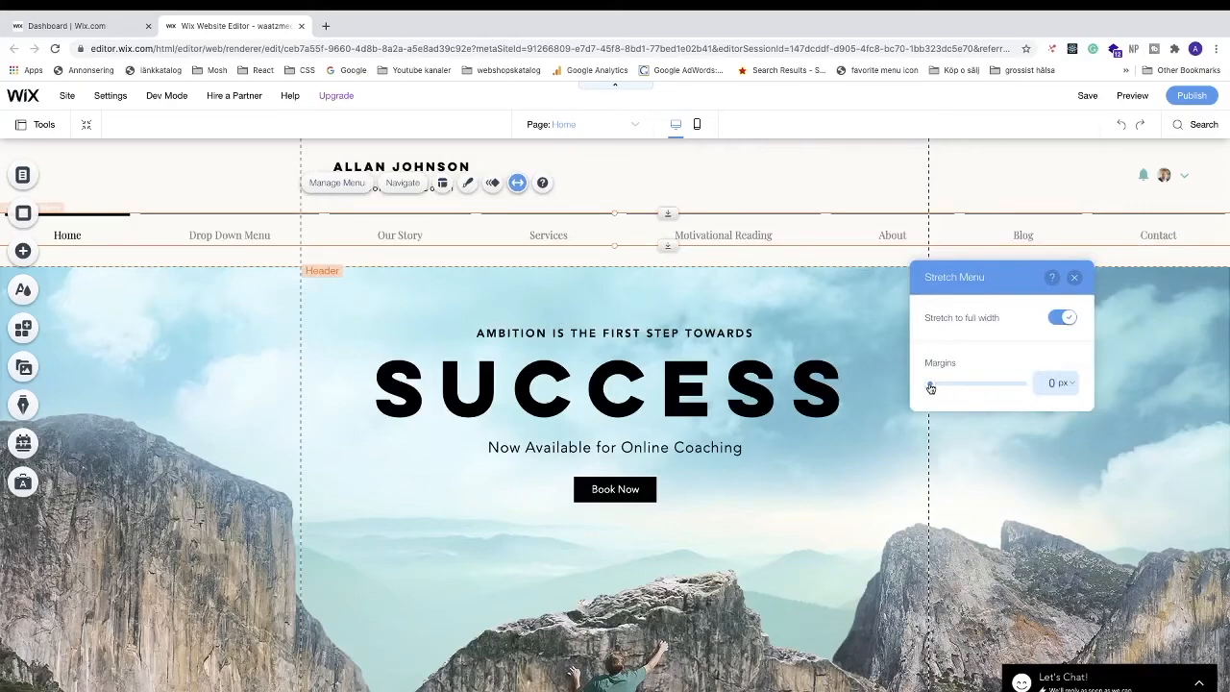
drag(931, 387, 1020, 385)
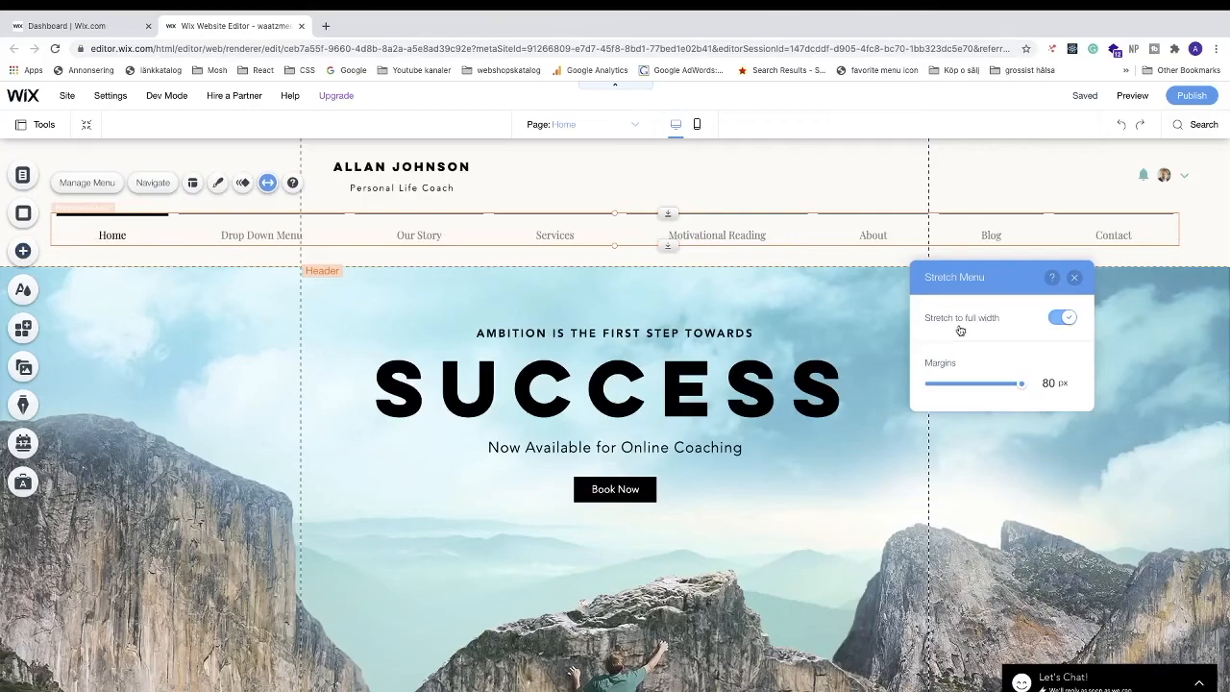
Switch the stretched menu's margin unit to percent and set the margins to 5%
click(1076, 386)
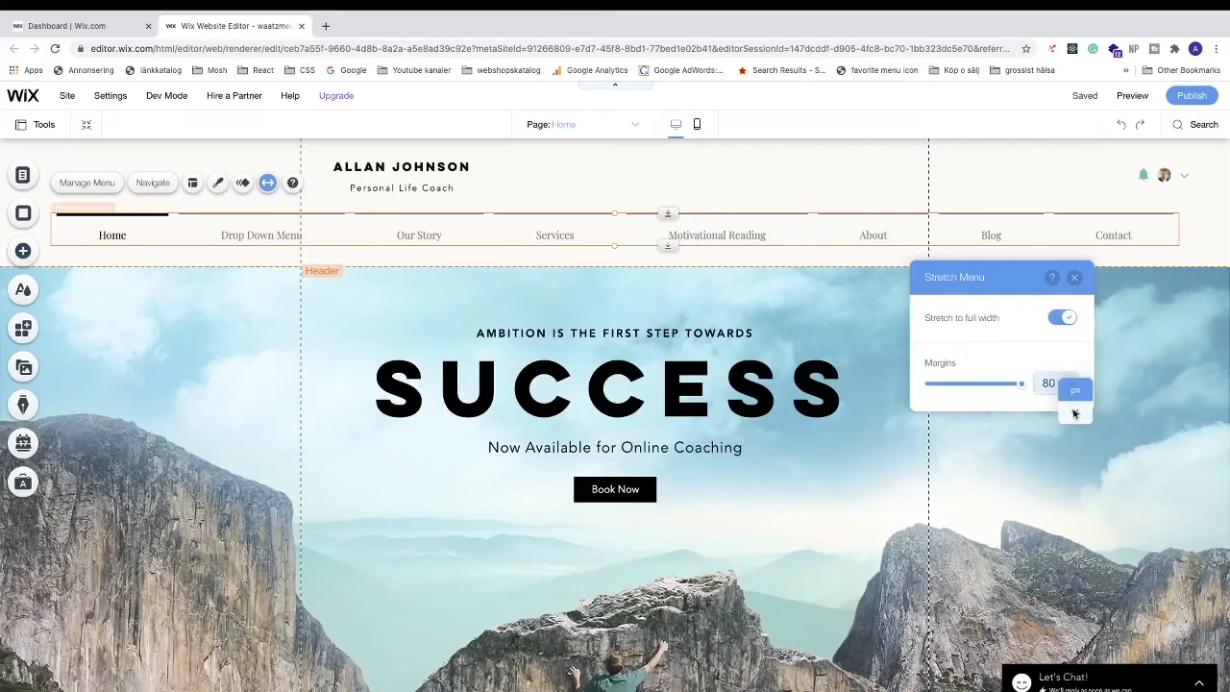
click(1076, 413)
mouse_move(1006, 387)
mouse_down()
mouse_move(908, 388)
mouse_move(1027, 389)
mouse_up()
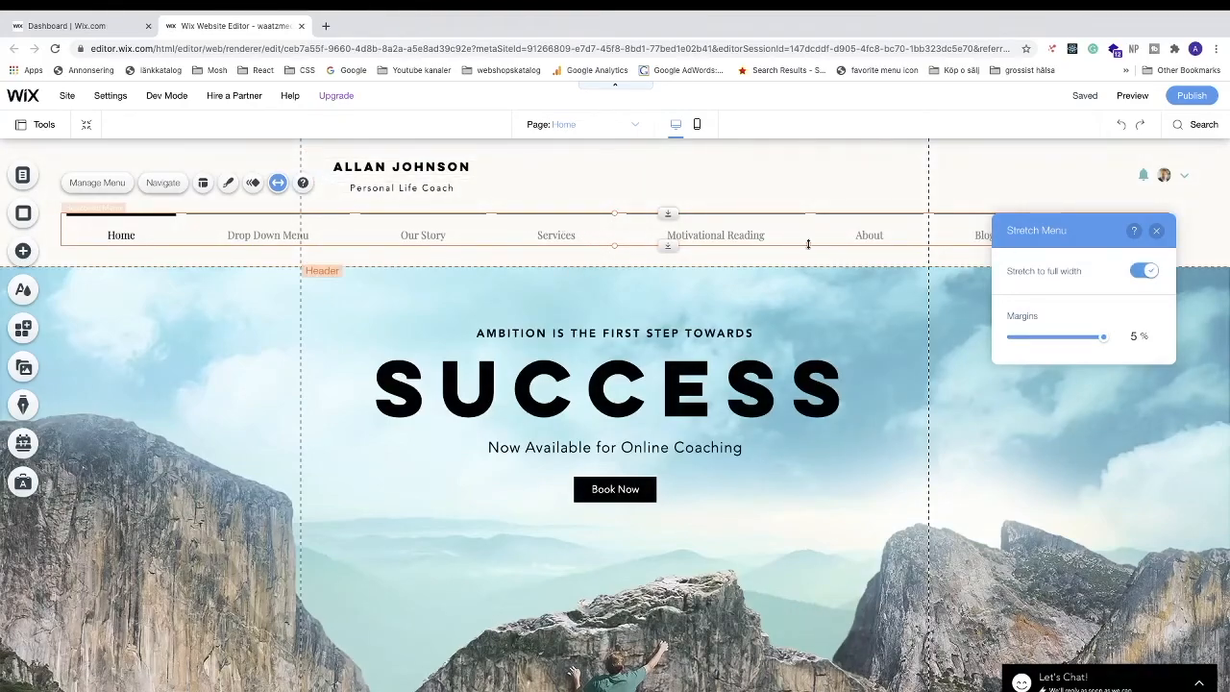
Undo the margin, login bar, menu position, header height and full-width stretch changes, back to the compact header menu
click(1121, 126)
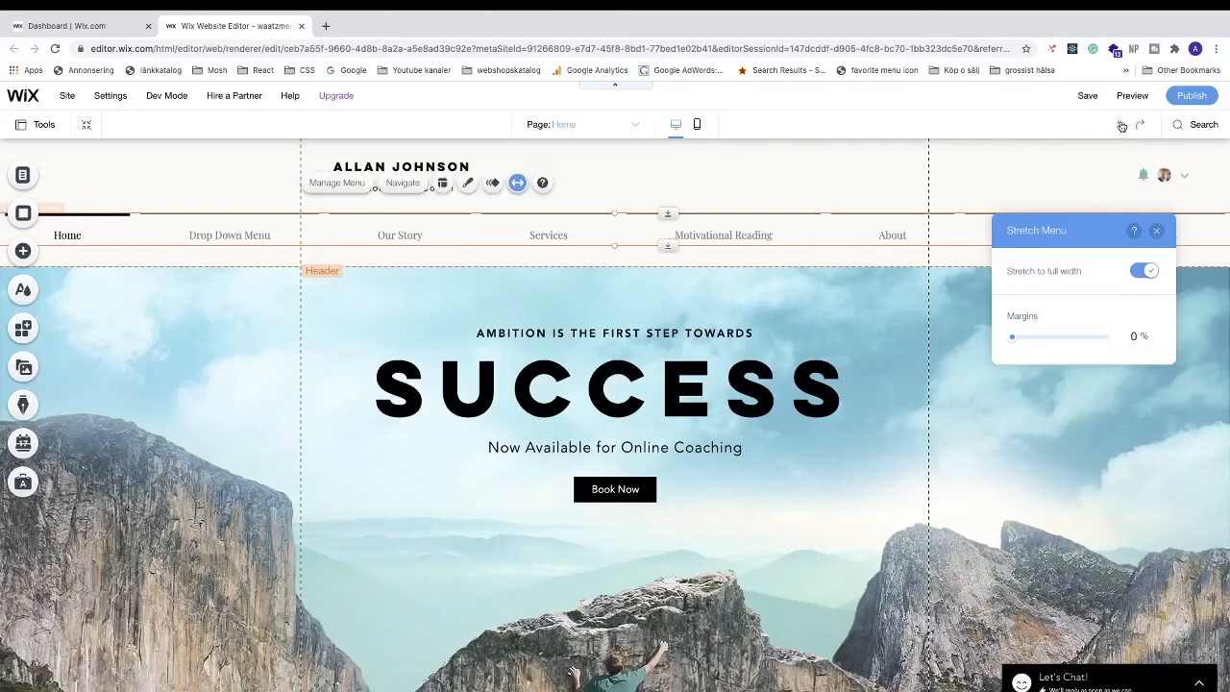
click(1122, 126)
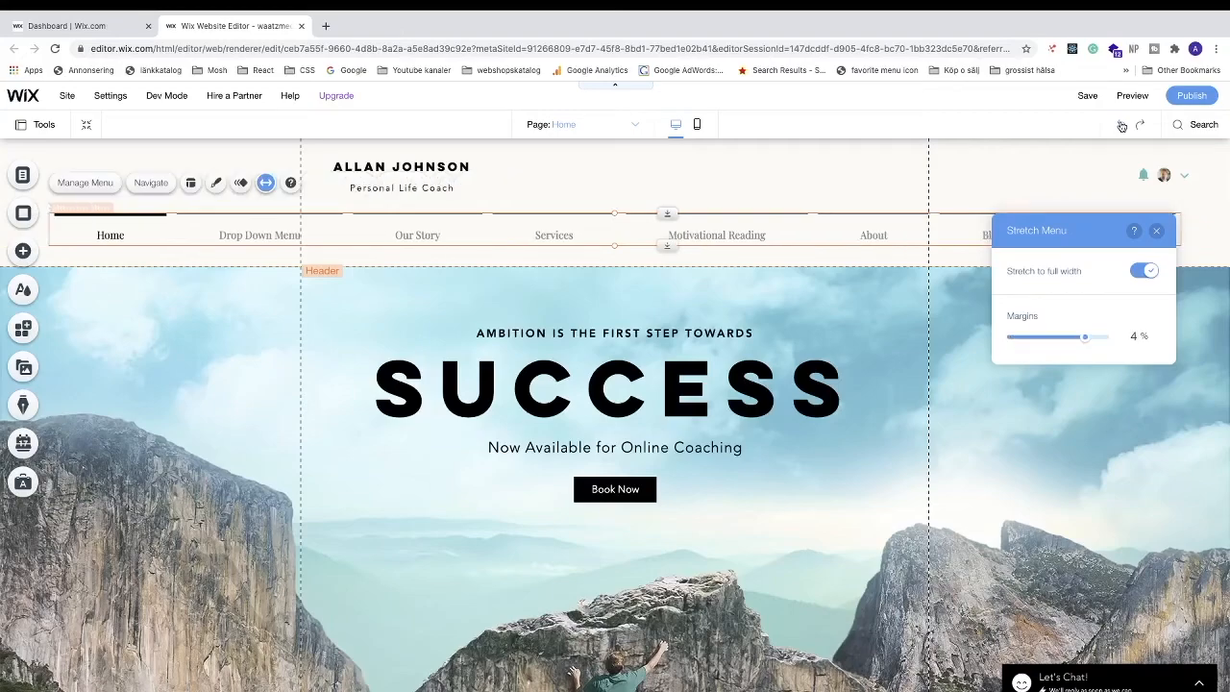
click(1122, 126)
click(1122, 126)
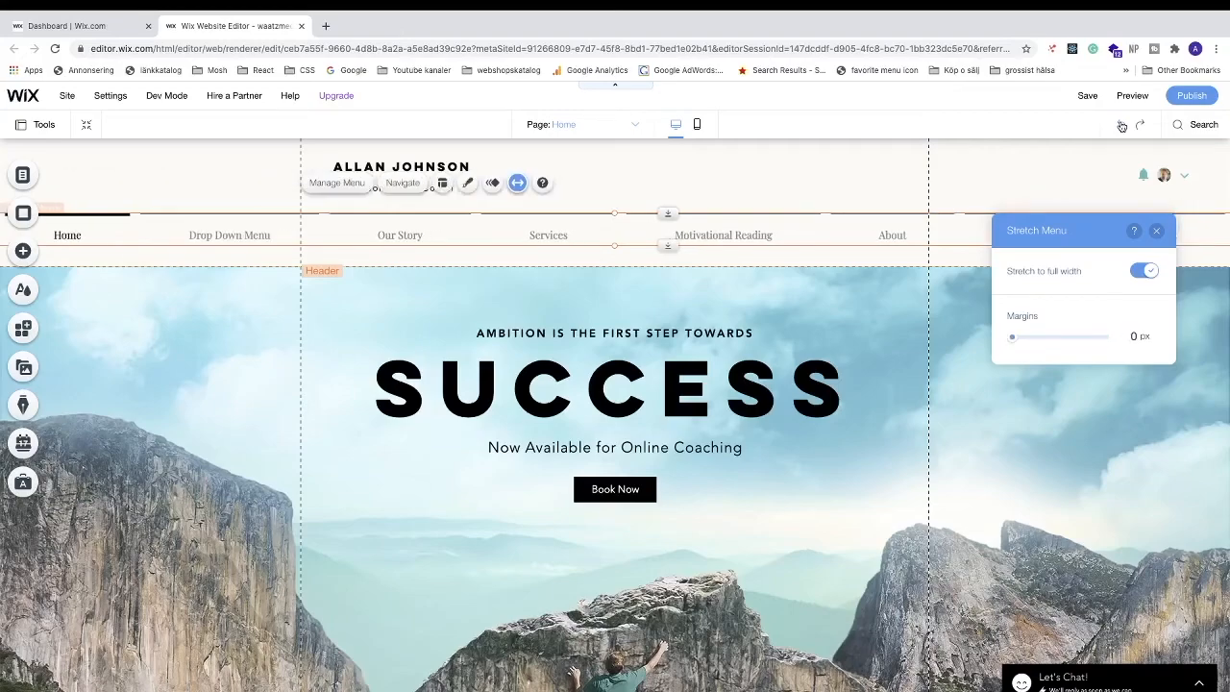
click(1121, 125)
click(1121, 126)
click(1122, 126)
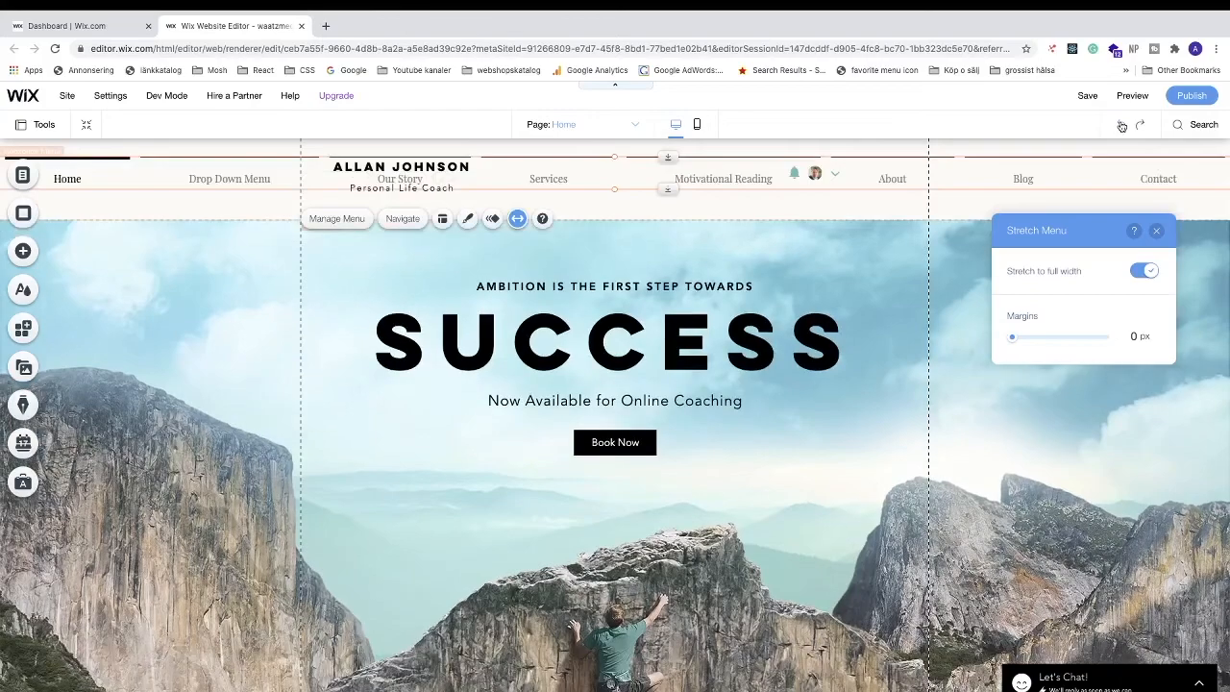
click(1122, 126)
click(1122, 126)
click(1122, 126)
click(1122, 126)
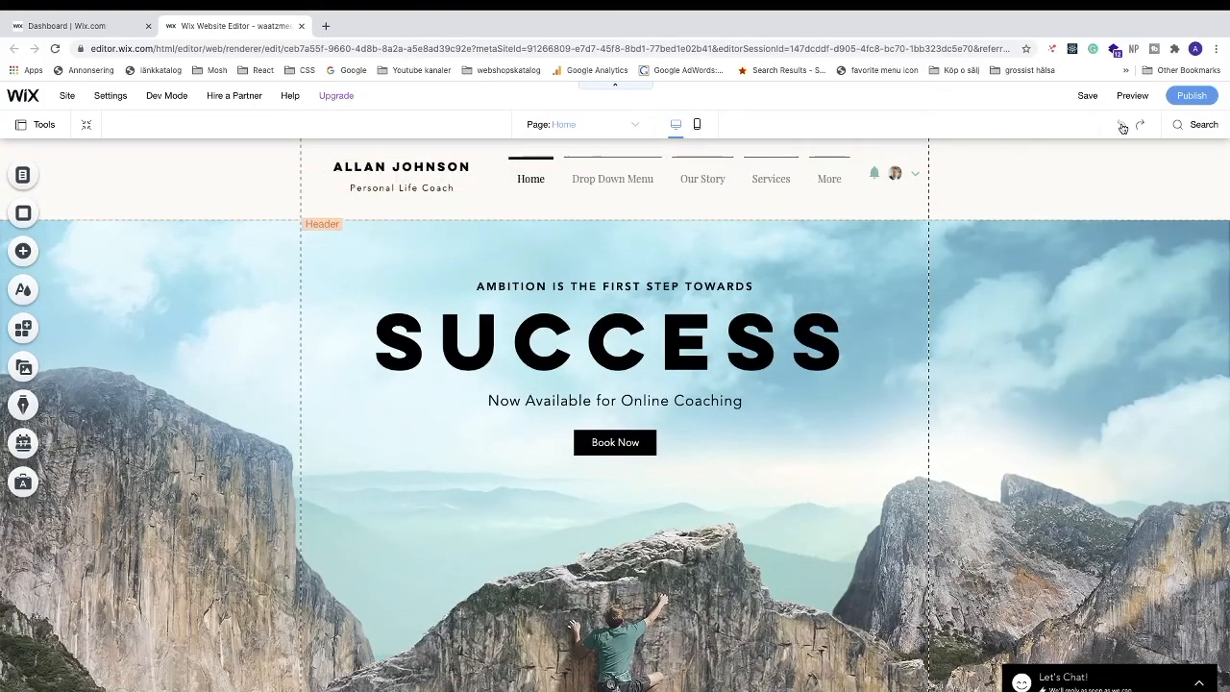
Select the header and save the site
click(627, 197)
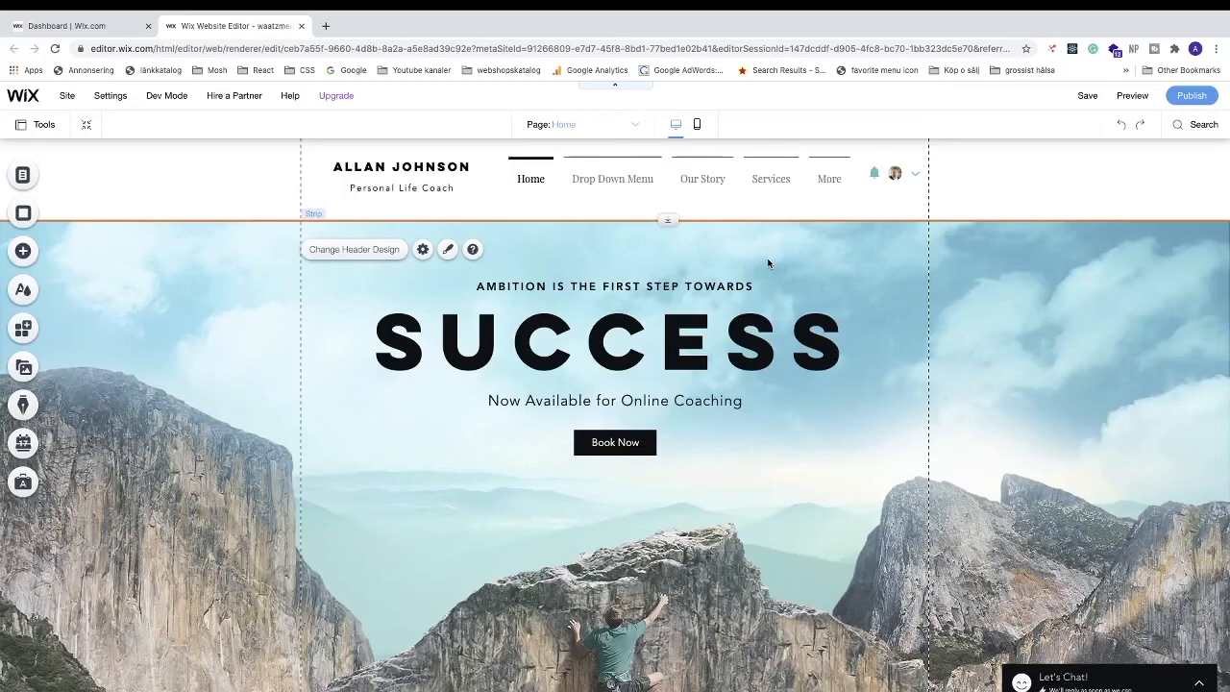
key(ctrl+s)
Check how the header behaves when moving down the home page to the About Me section and back up
scroll(539, 454, down, 5)
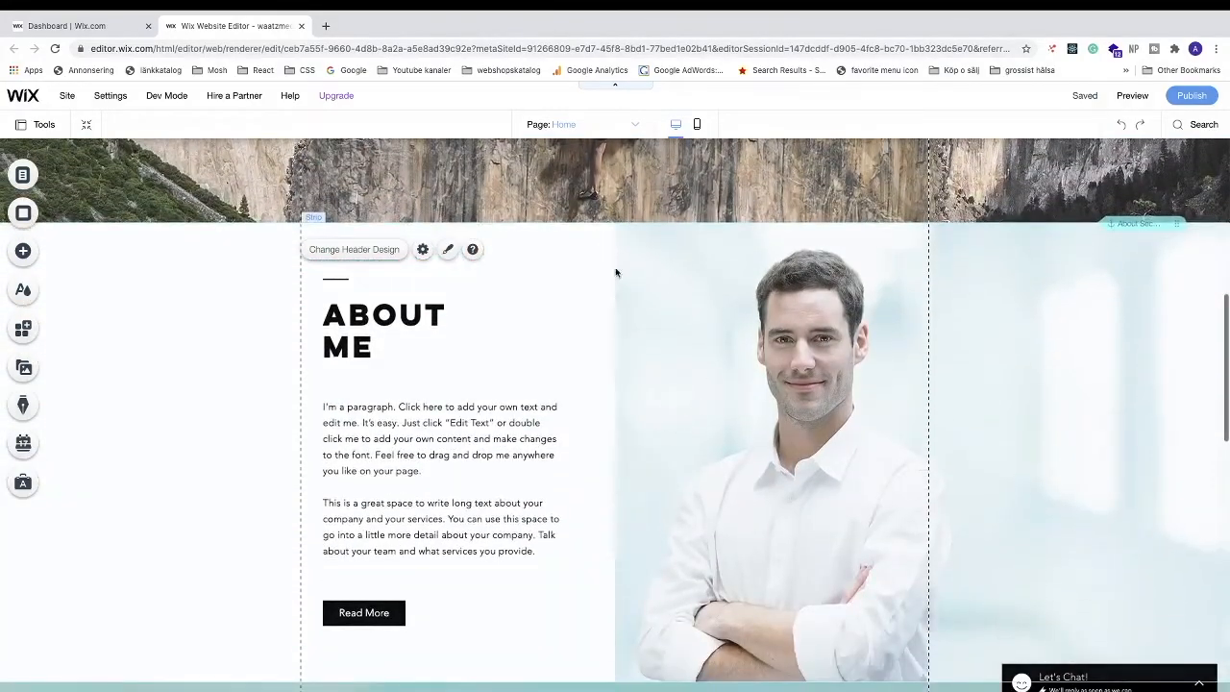
scroll(538, 358, up, 5)
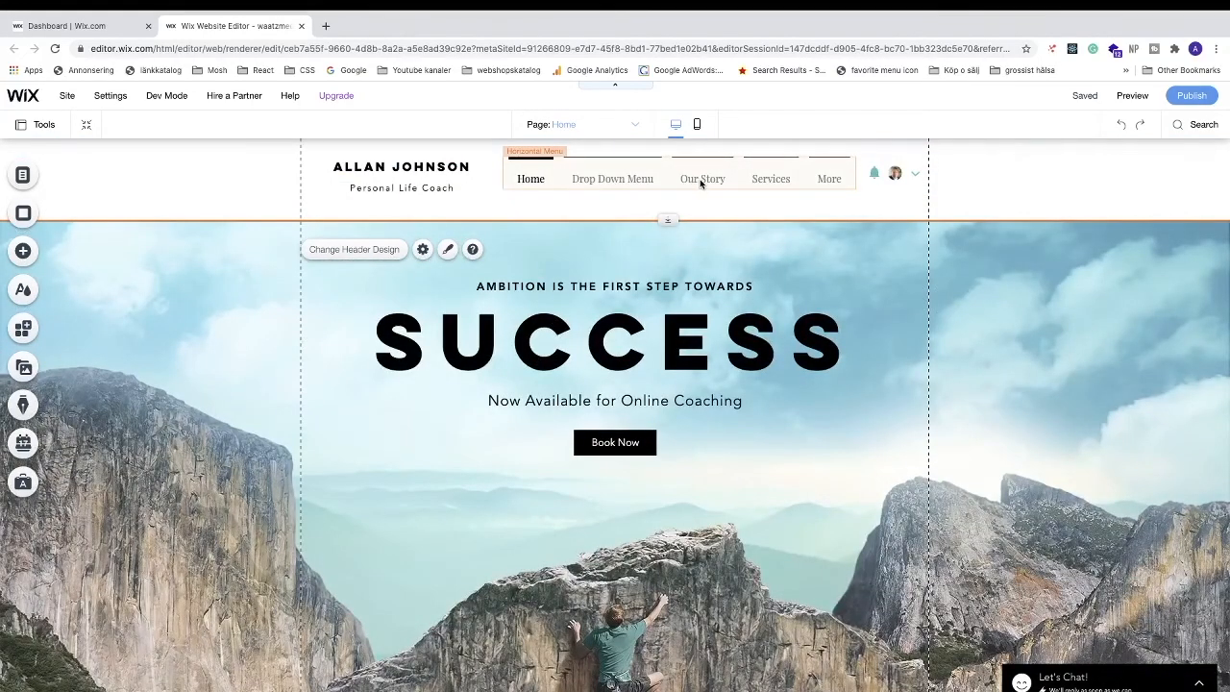
scroll(703, 242, down, 5)
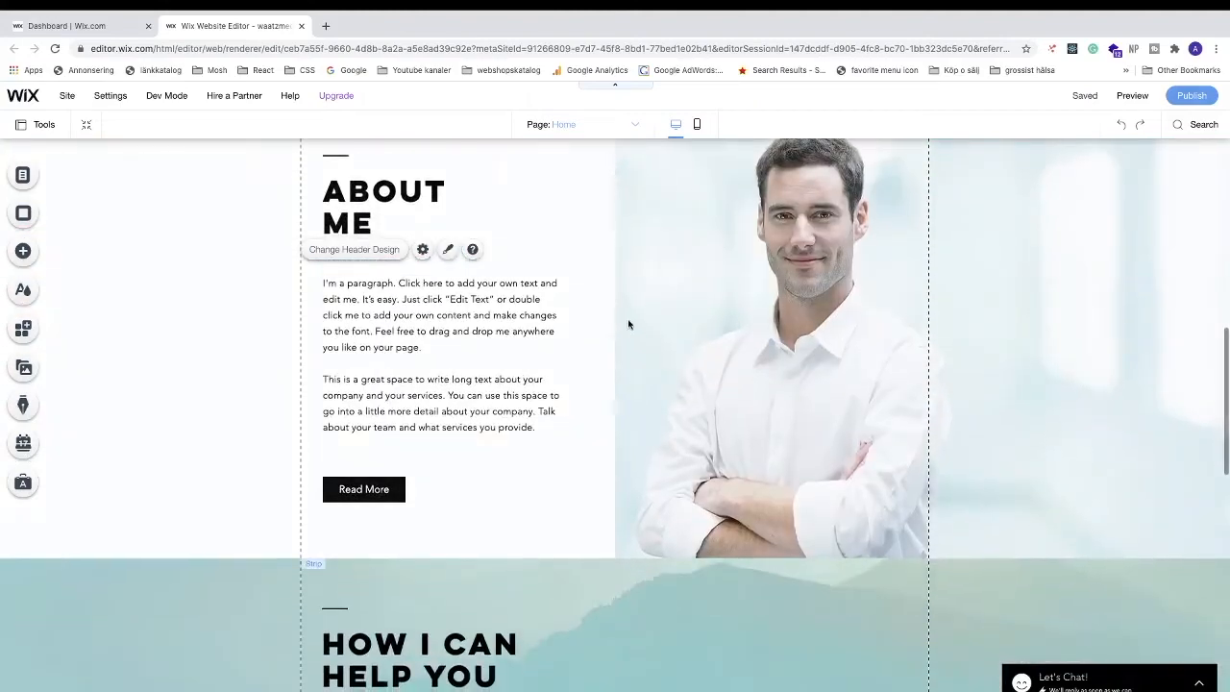
scroll(628, 325, up, 1)
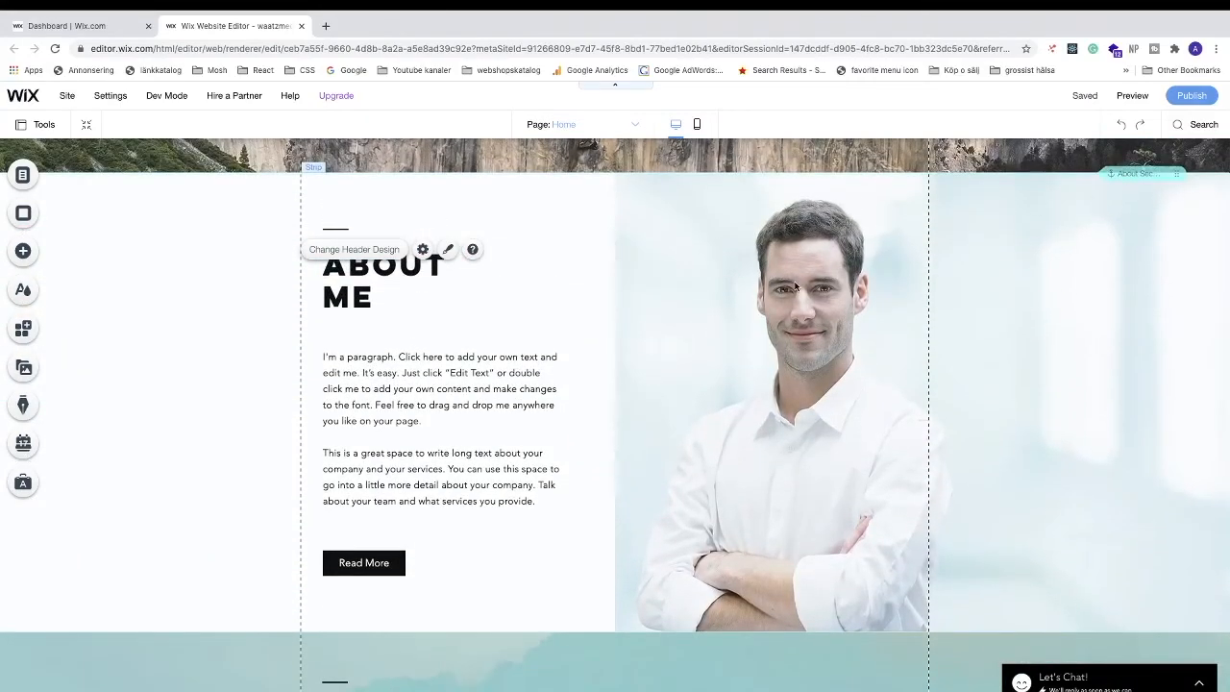
scroll(796, 287, up, 5)
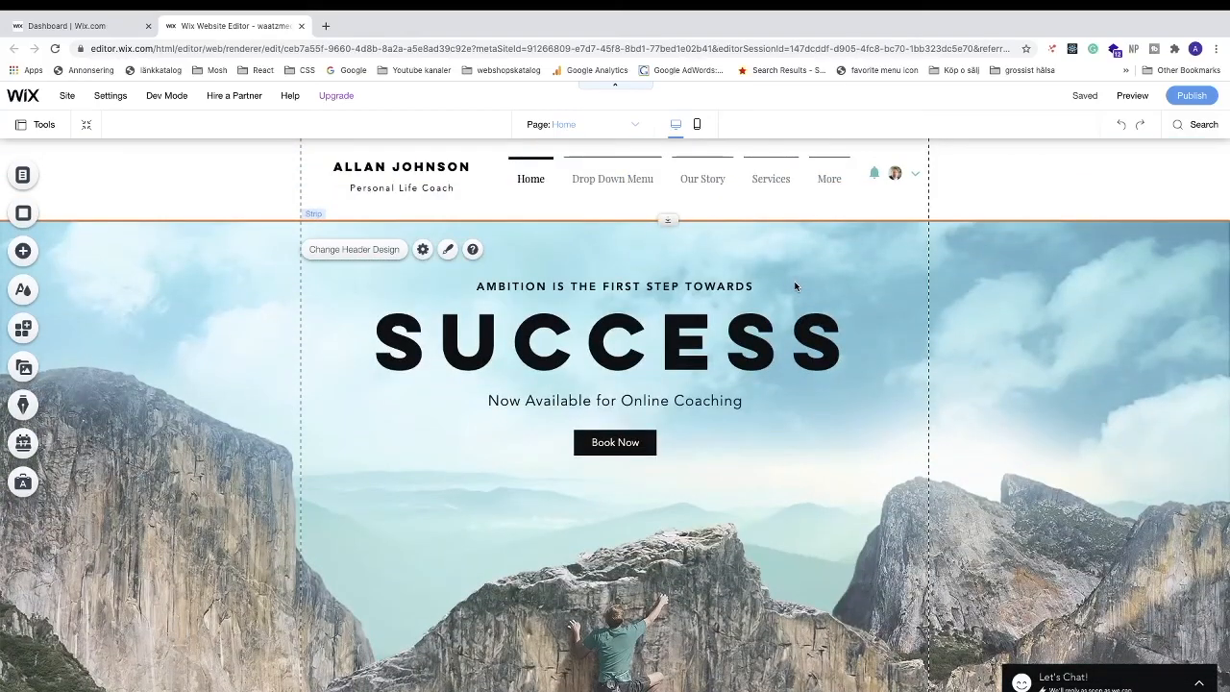